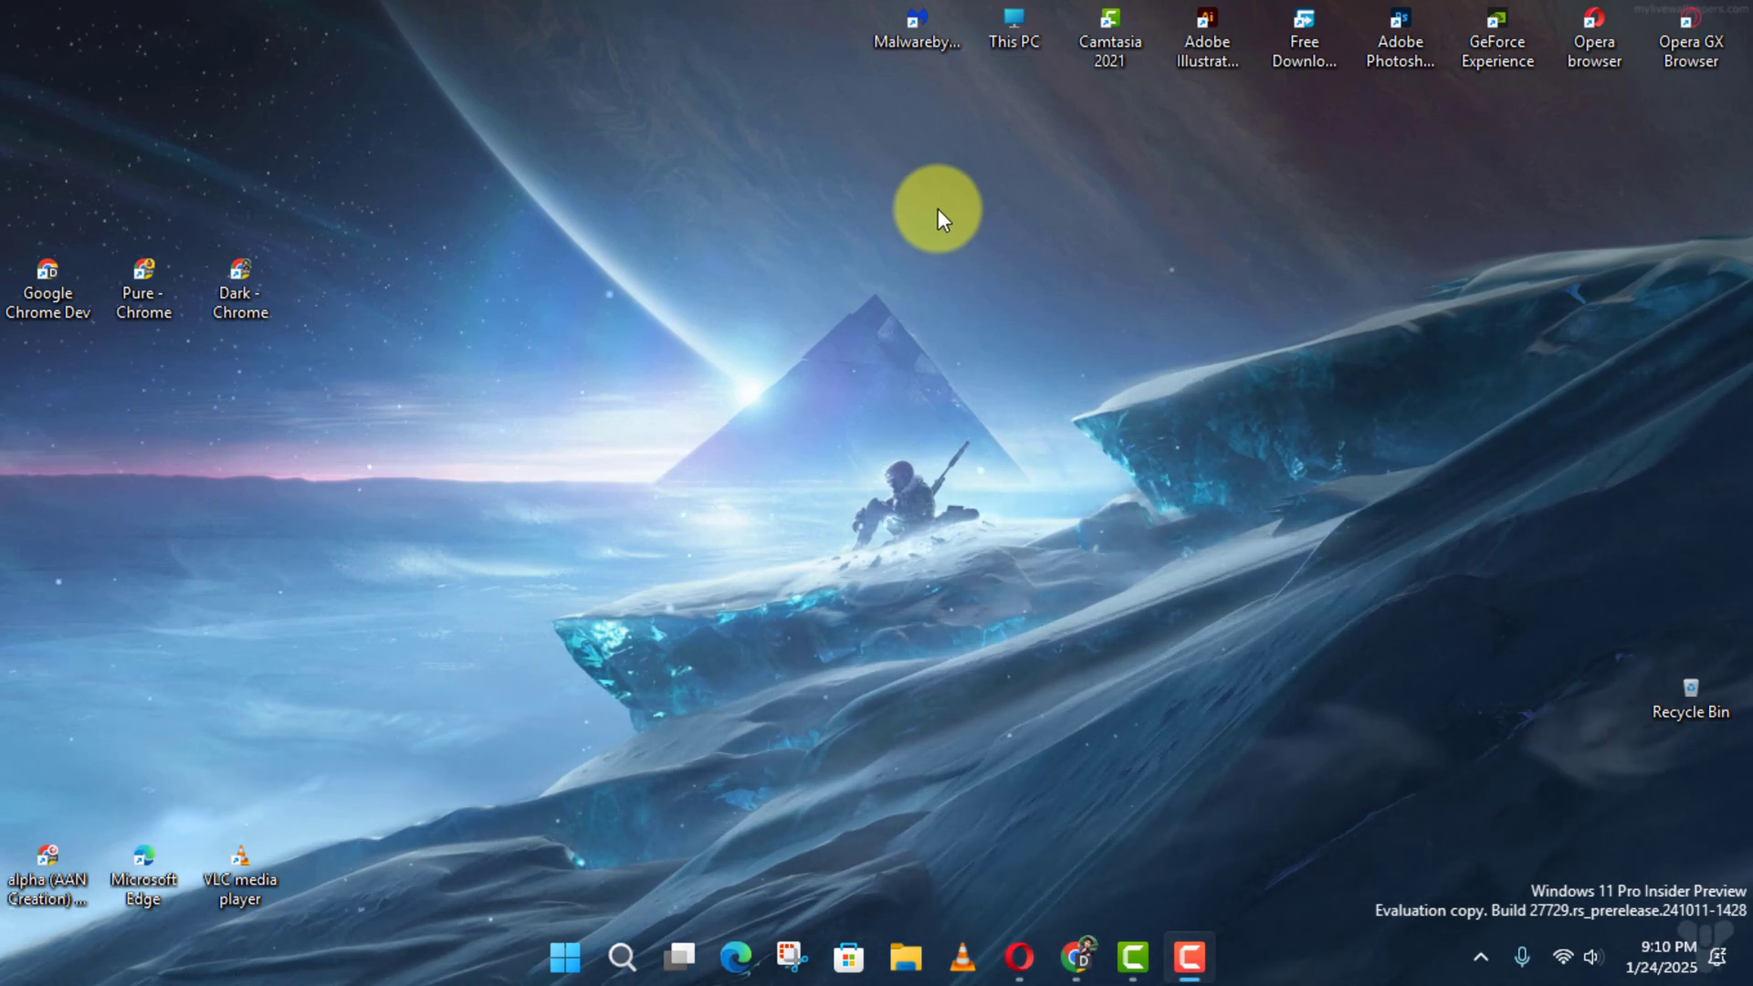
- Launch a new File Explorer window showing the Home view with Quick access folders
key("super+e")
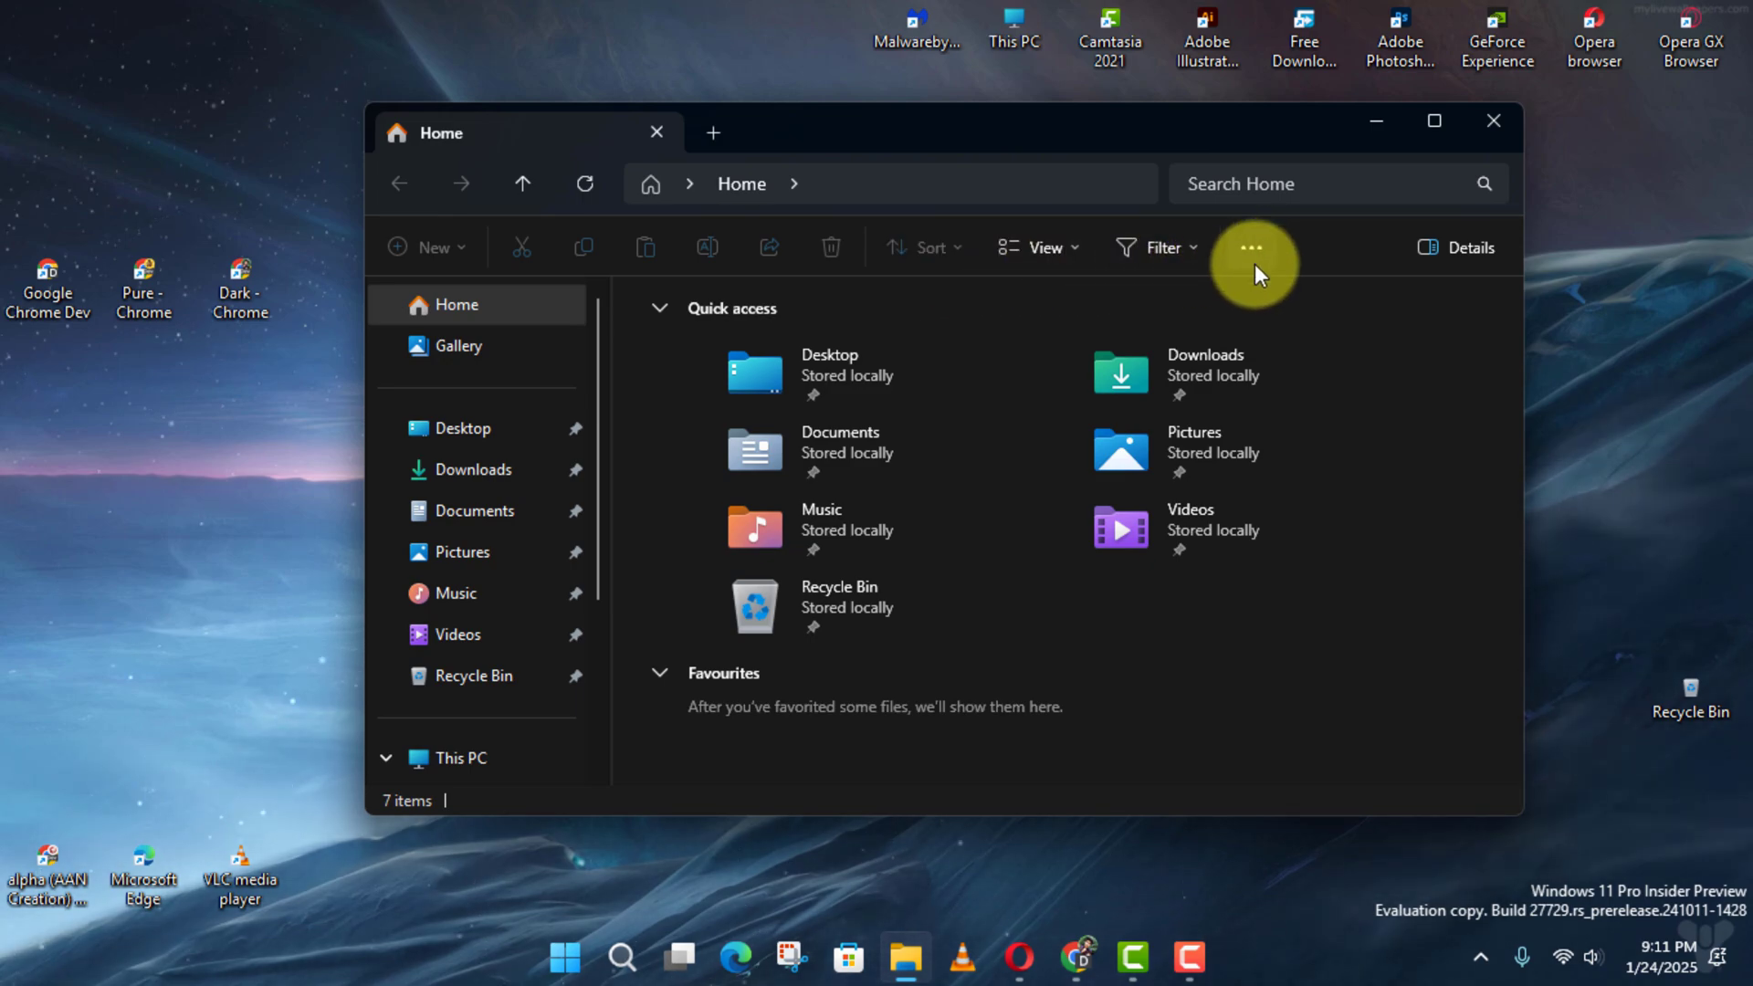
- In Folder Options, set 'Open File Explorer to' to This PC and confirm
left_click(1254, 260)
left_click(1161, 189)
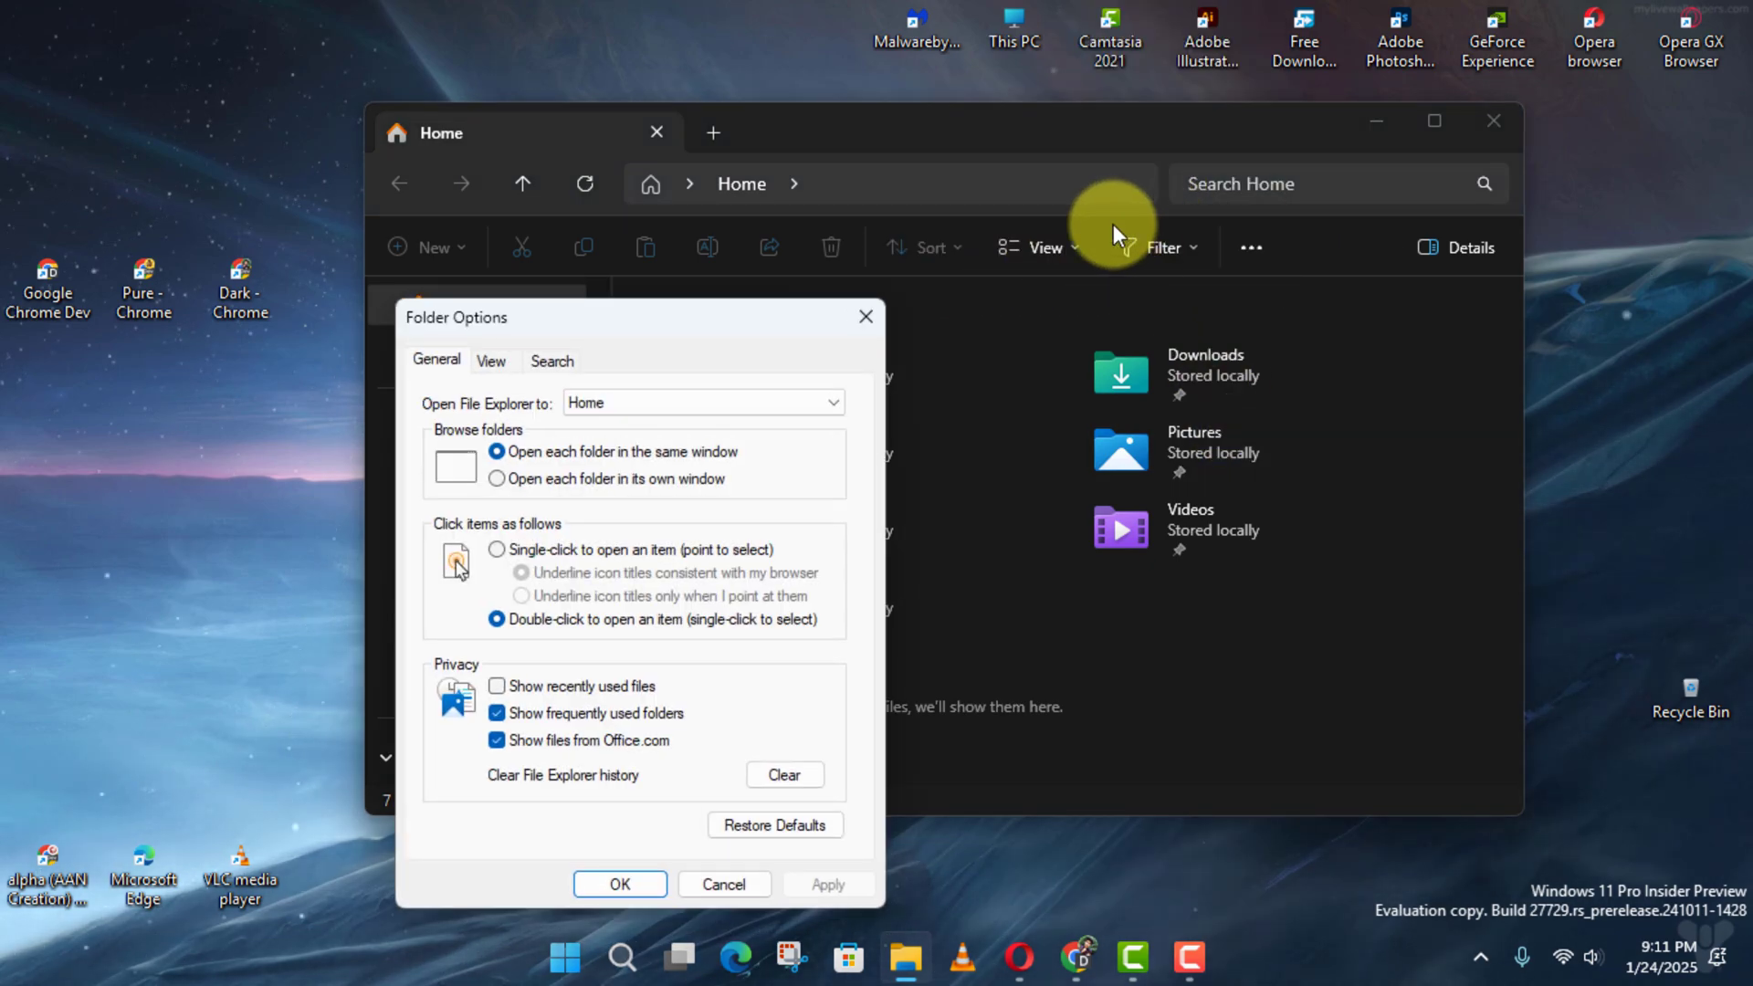
left_click(710, 407)
left_click(637, 442)
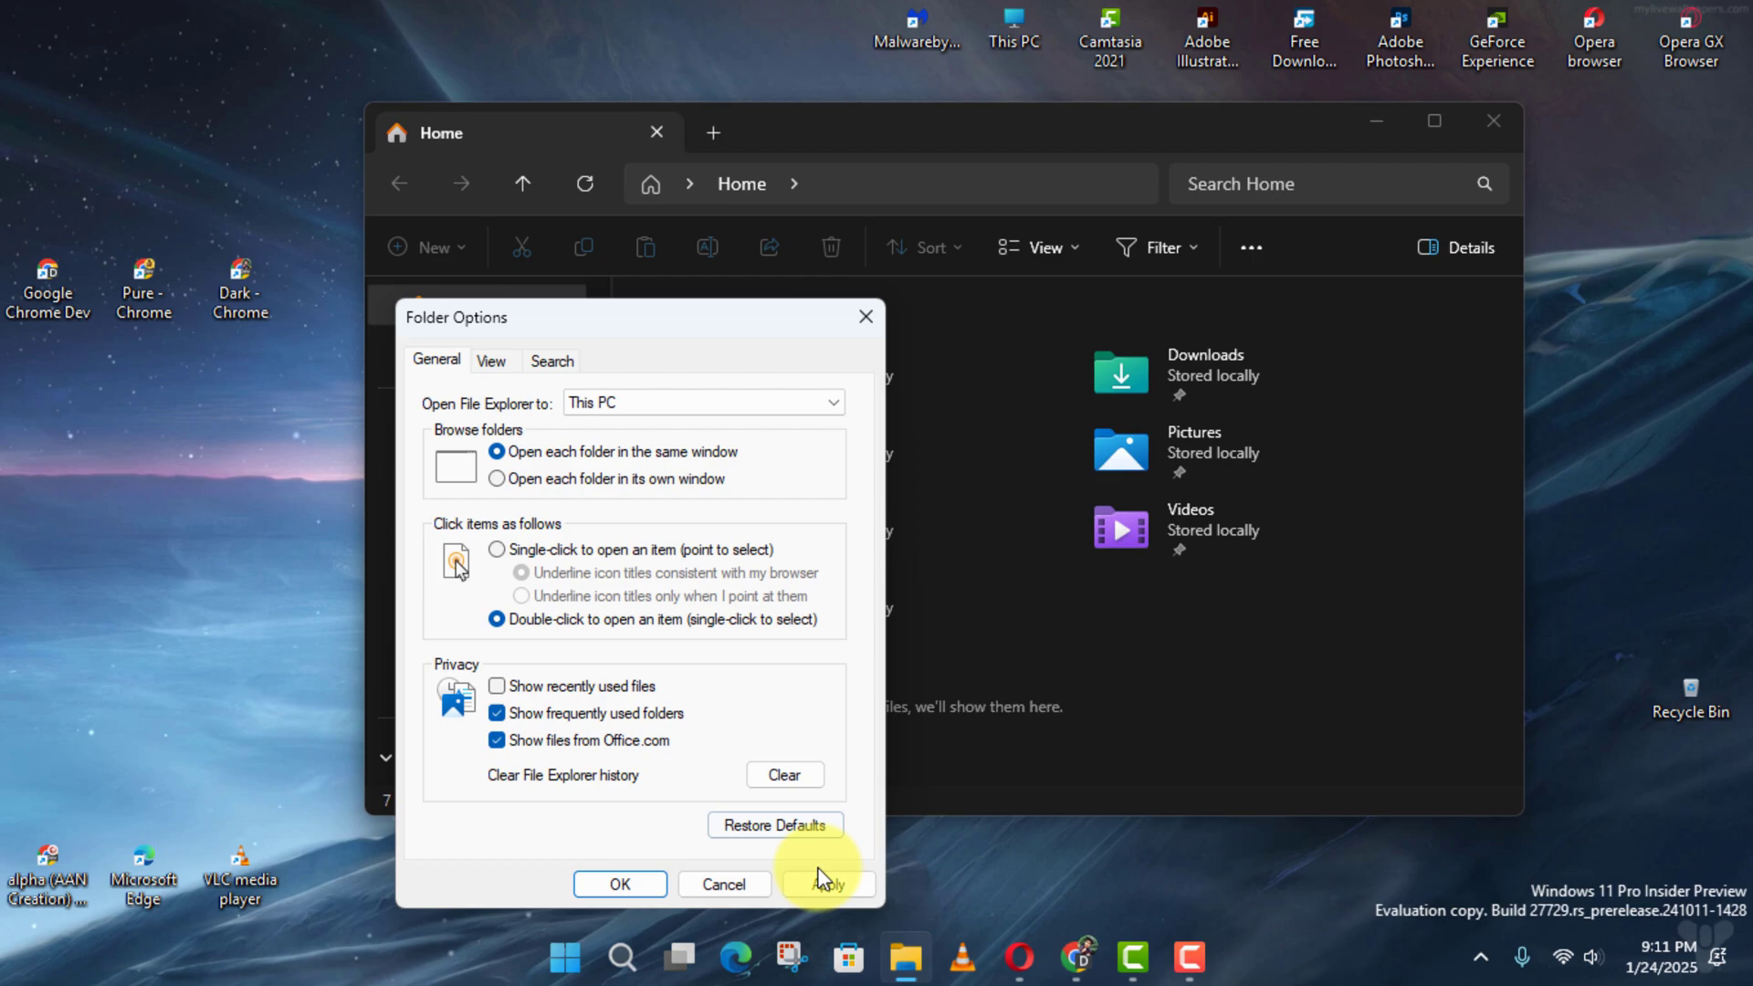
left_click(619, 884)
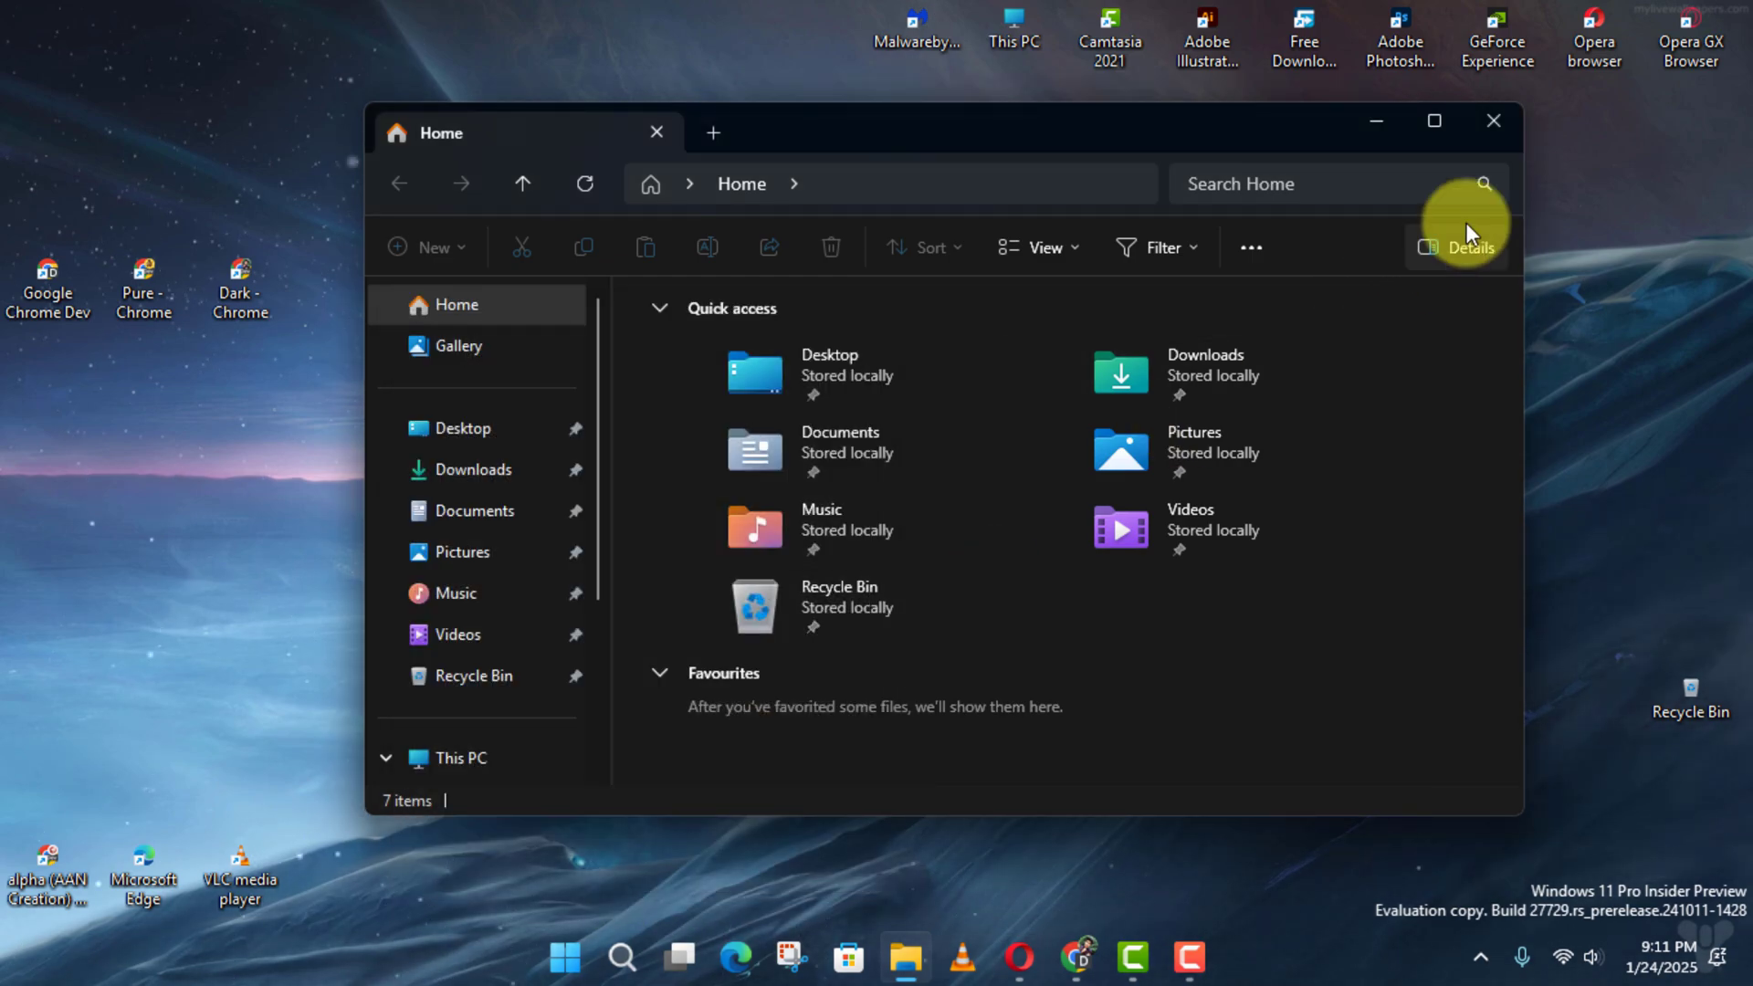
- Close Explorer and reopen it from the taskbar to verify it starts at This PC
left_click(1495, 129)
left_click(917, 958)
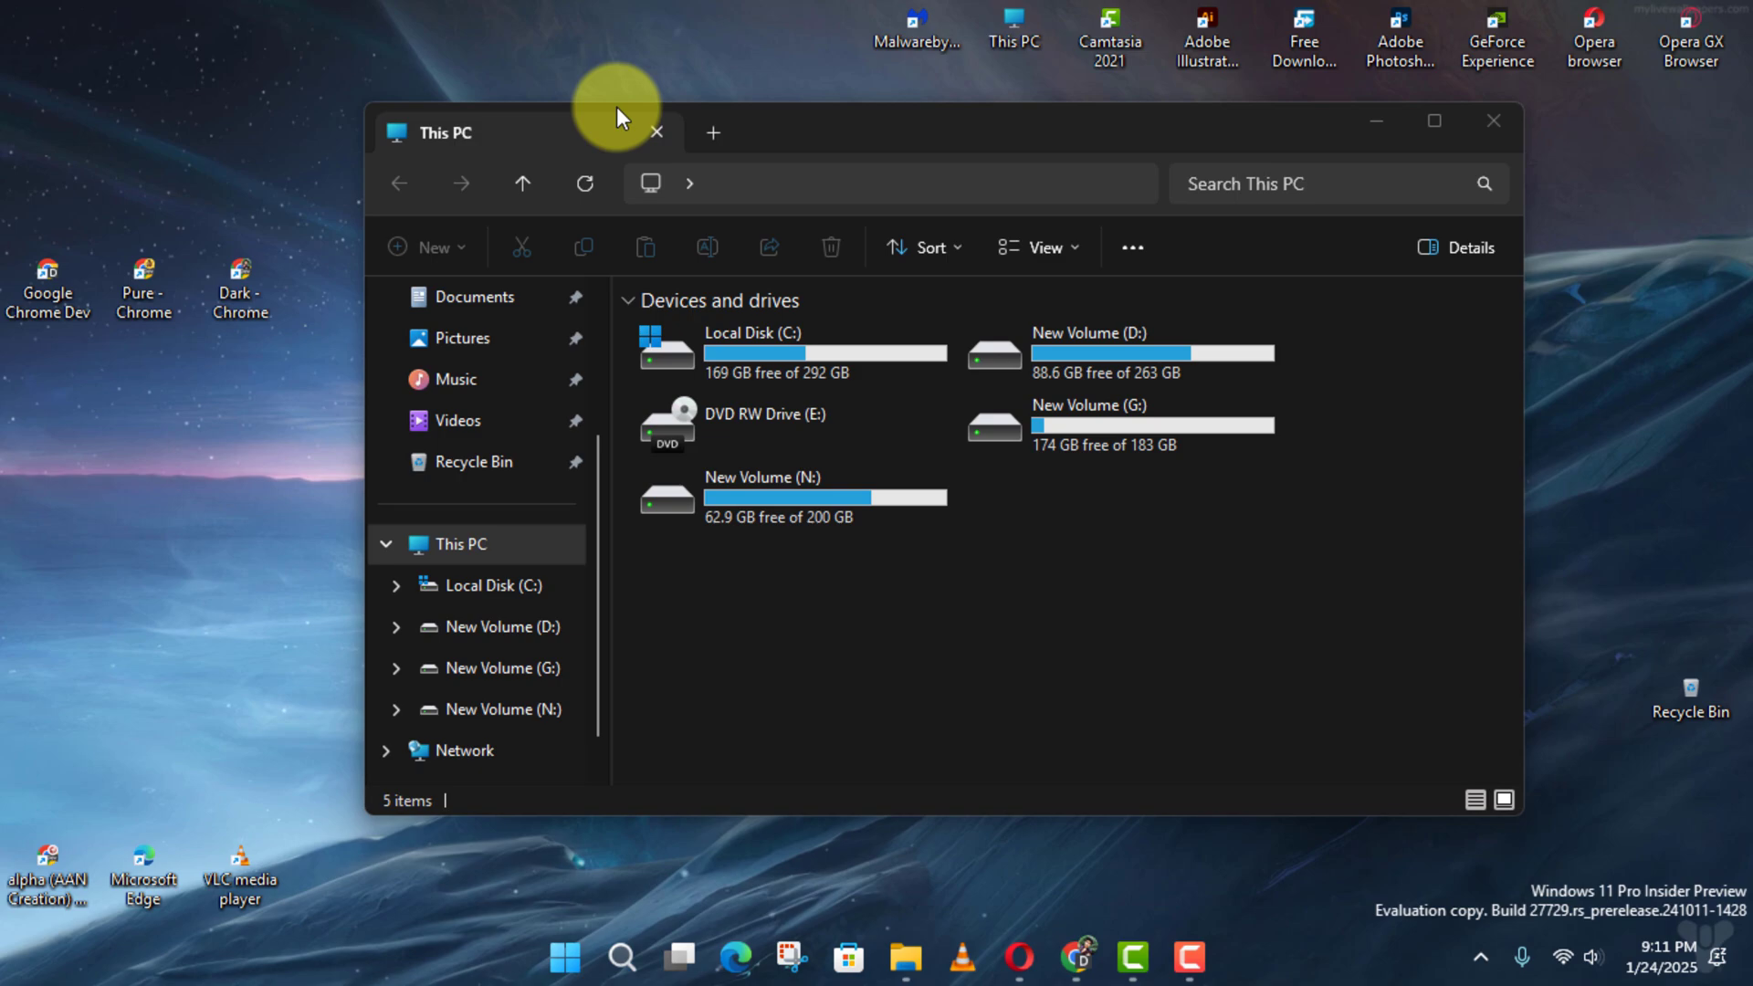
- In Folder Options, untick 'Show recently used files' and apply the change
left_click(1131, 247)
left_click(969, 184)
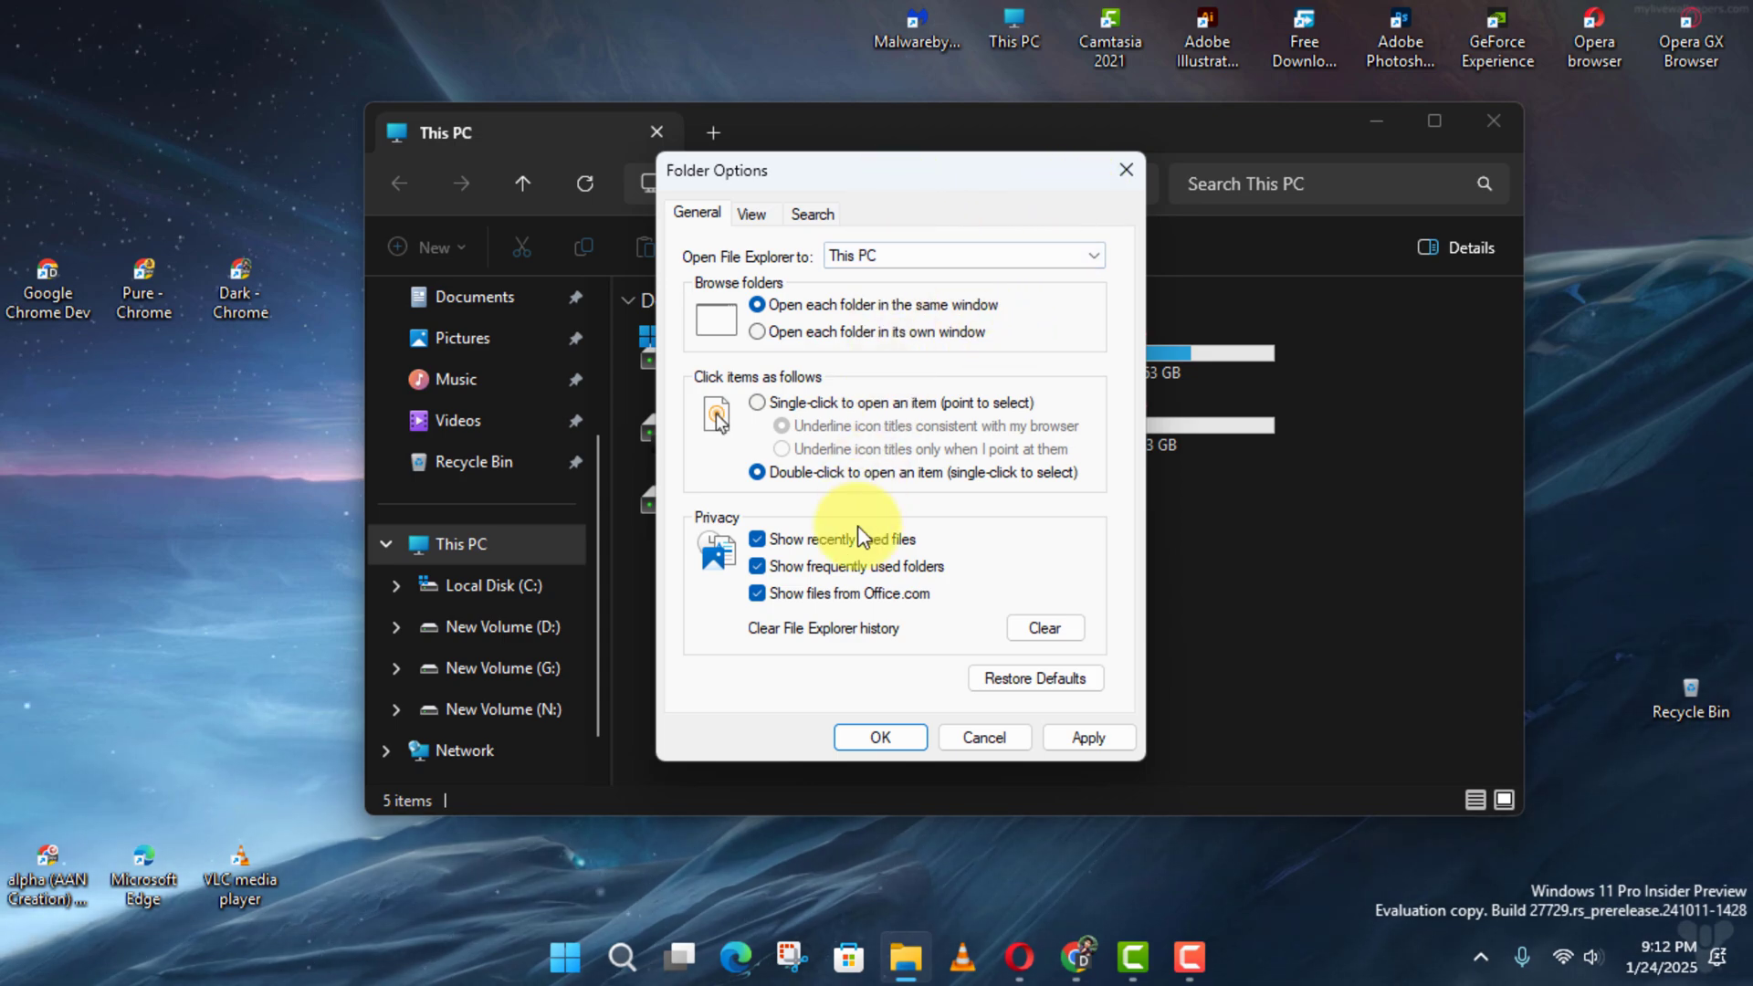
left_click(788, 544)
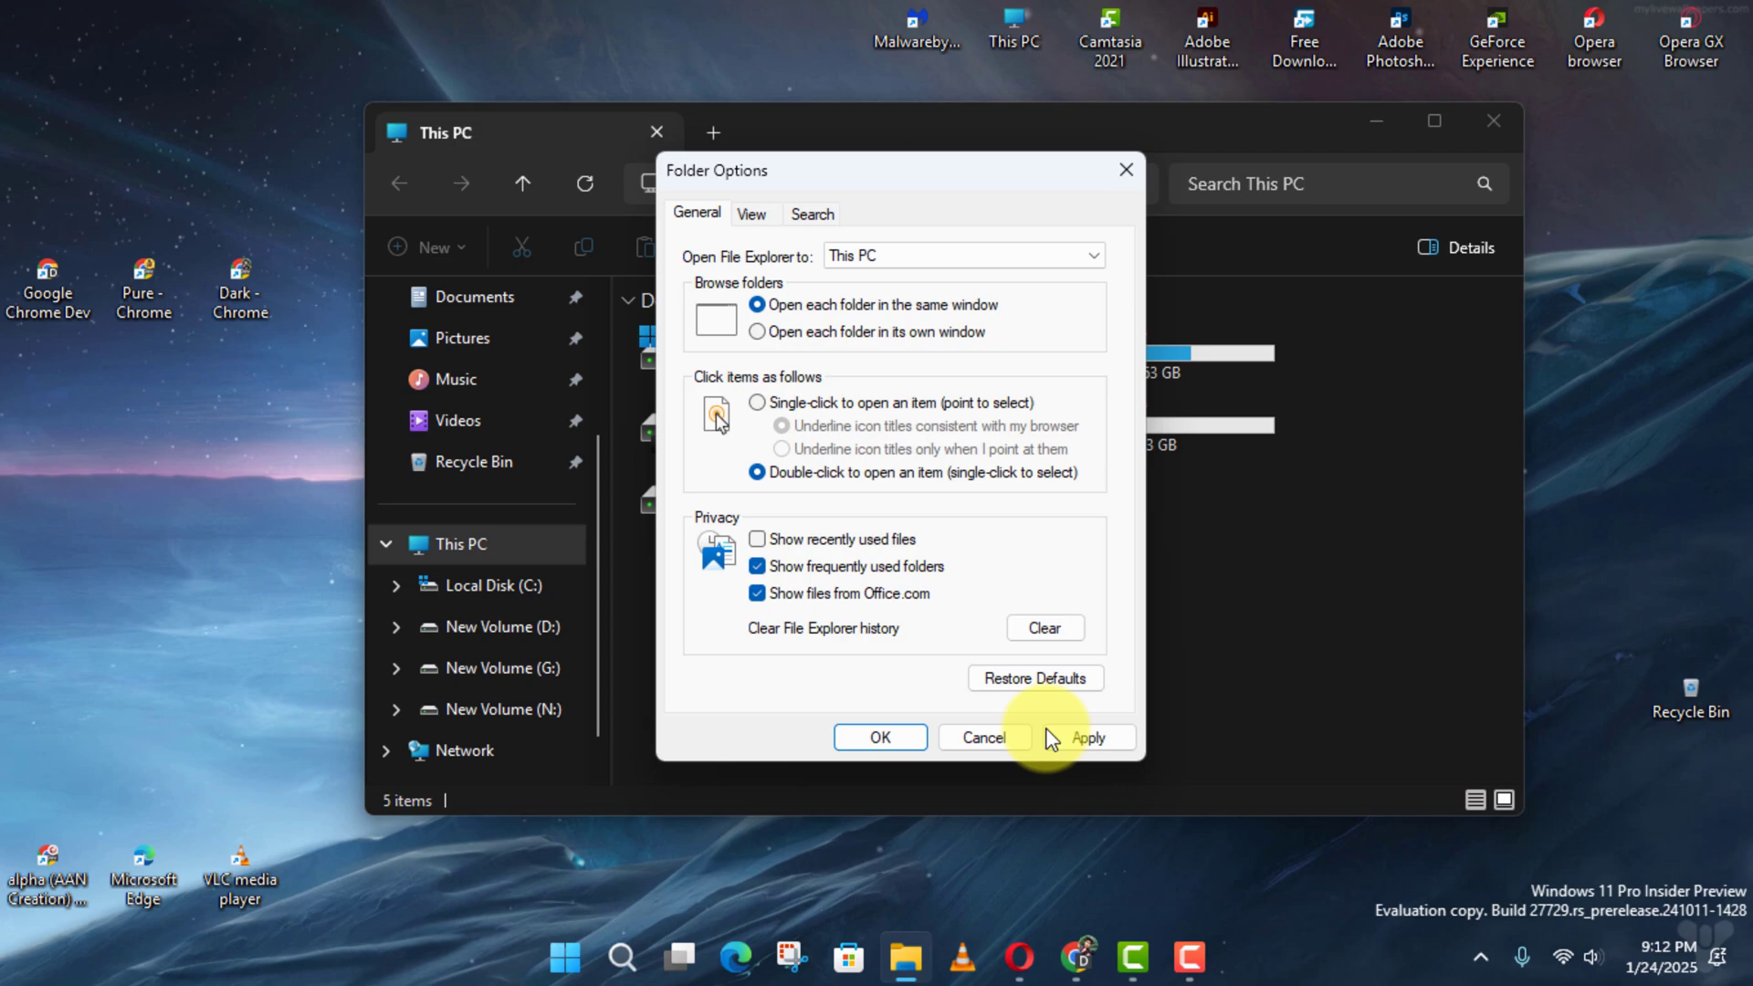
left_click(1097, 741)
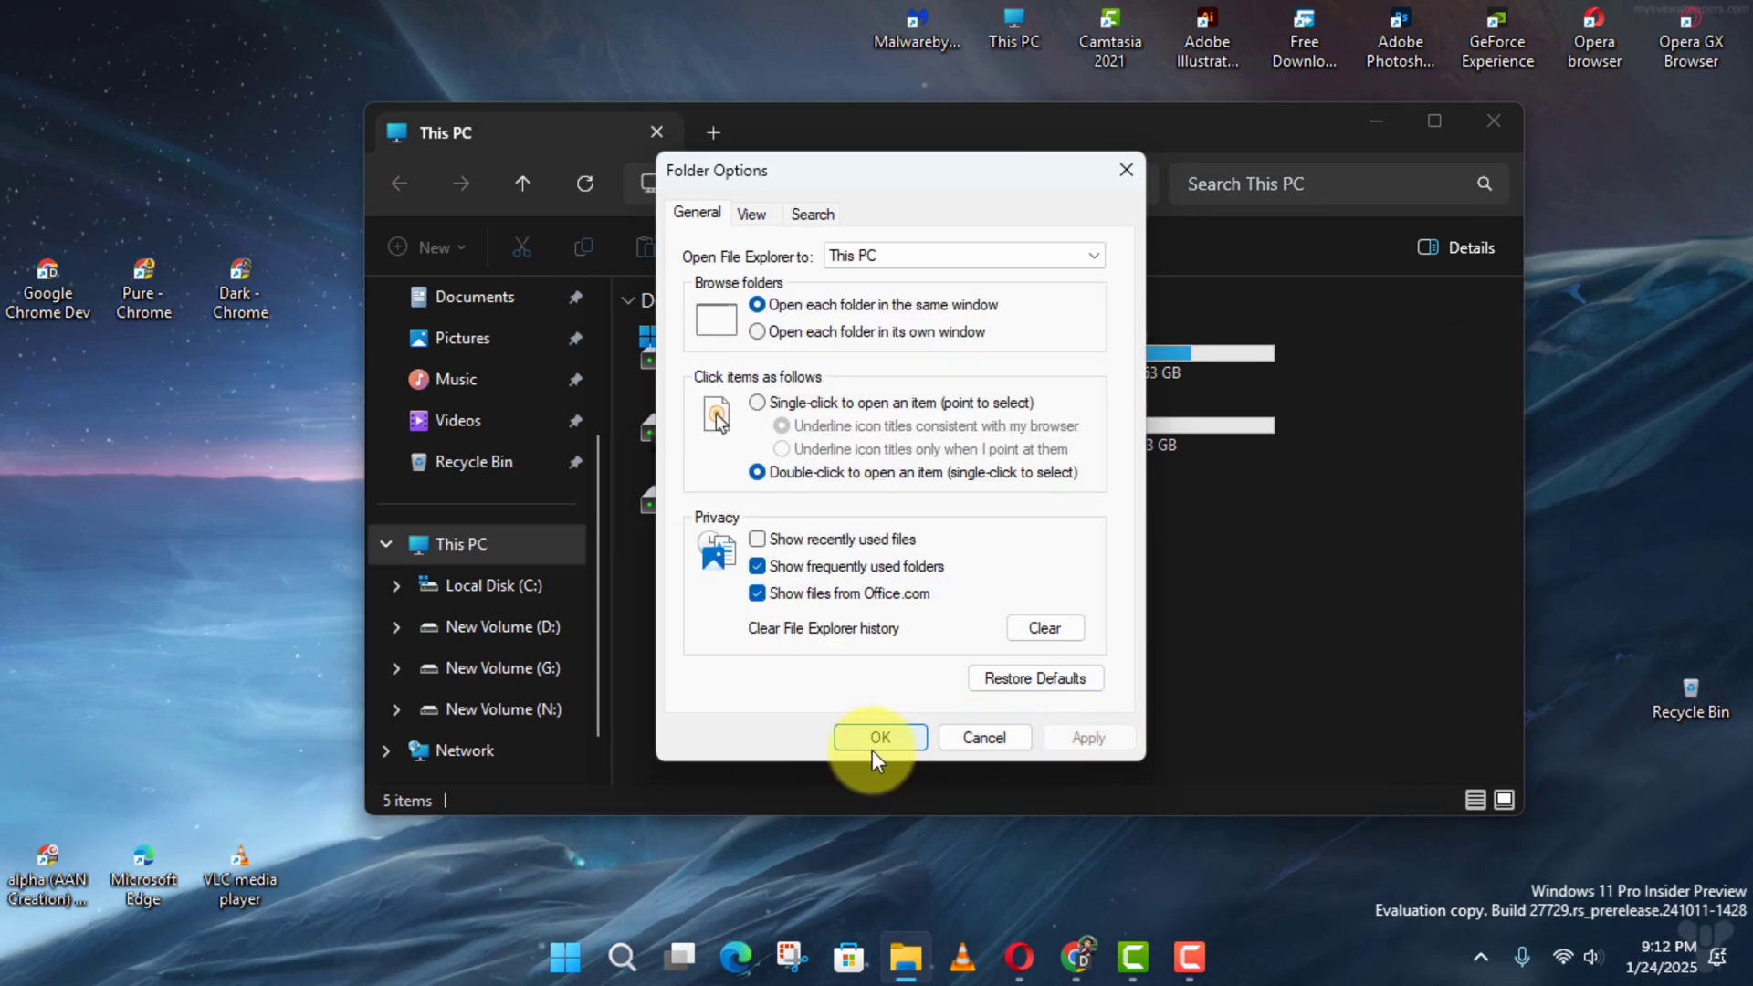
left_click(876, 746)
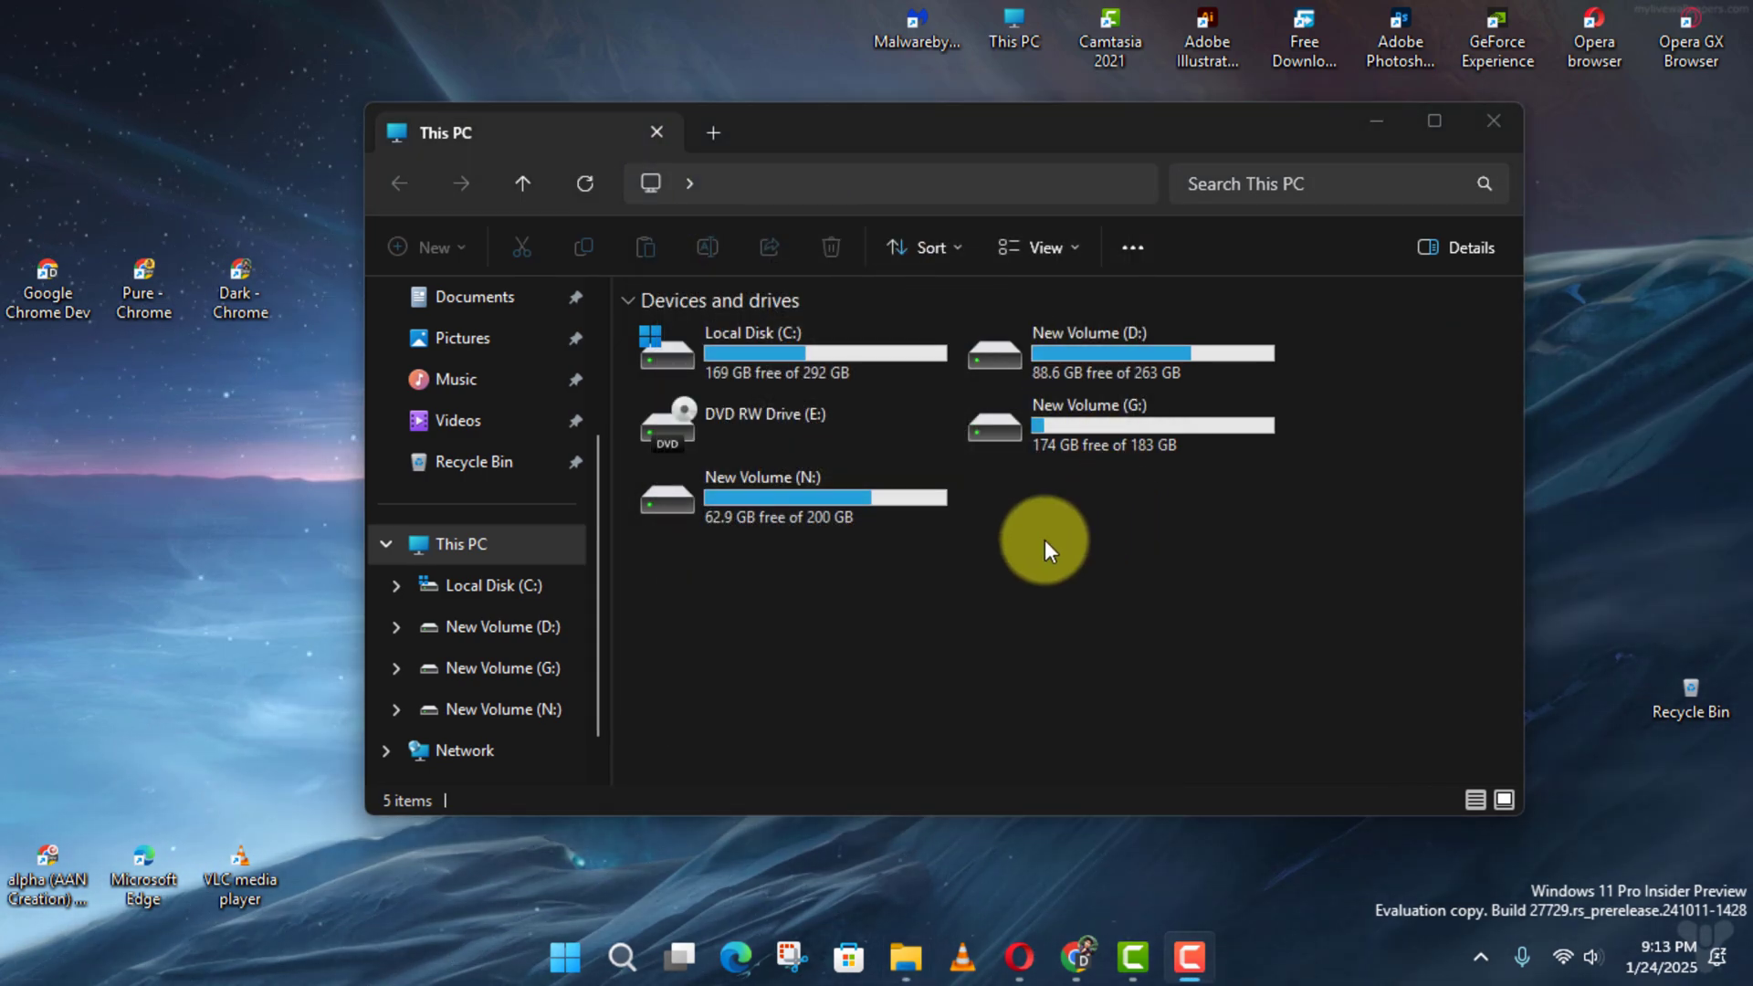
- Untick 'Show frequently used folders' in Folder Options, save, then close Explorer
left_click(1147, 249)
left_click(1141, 250)
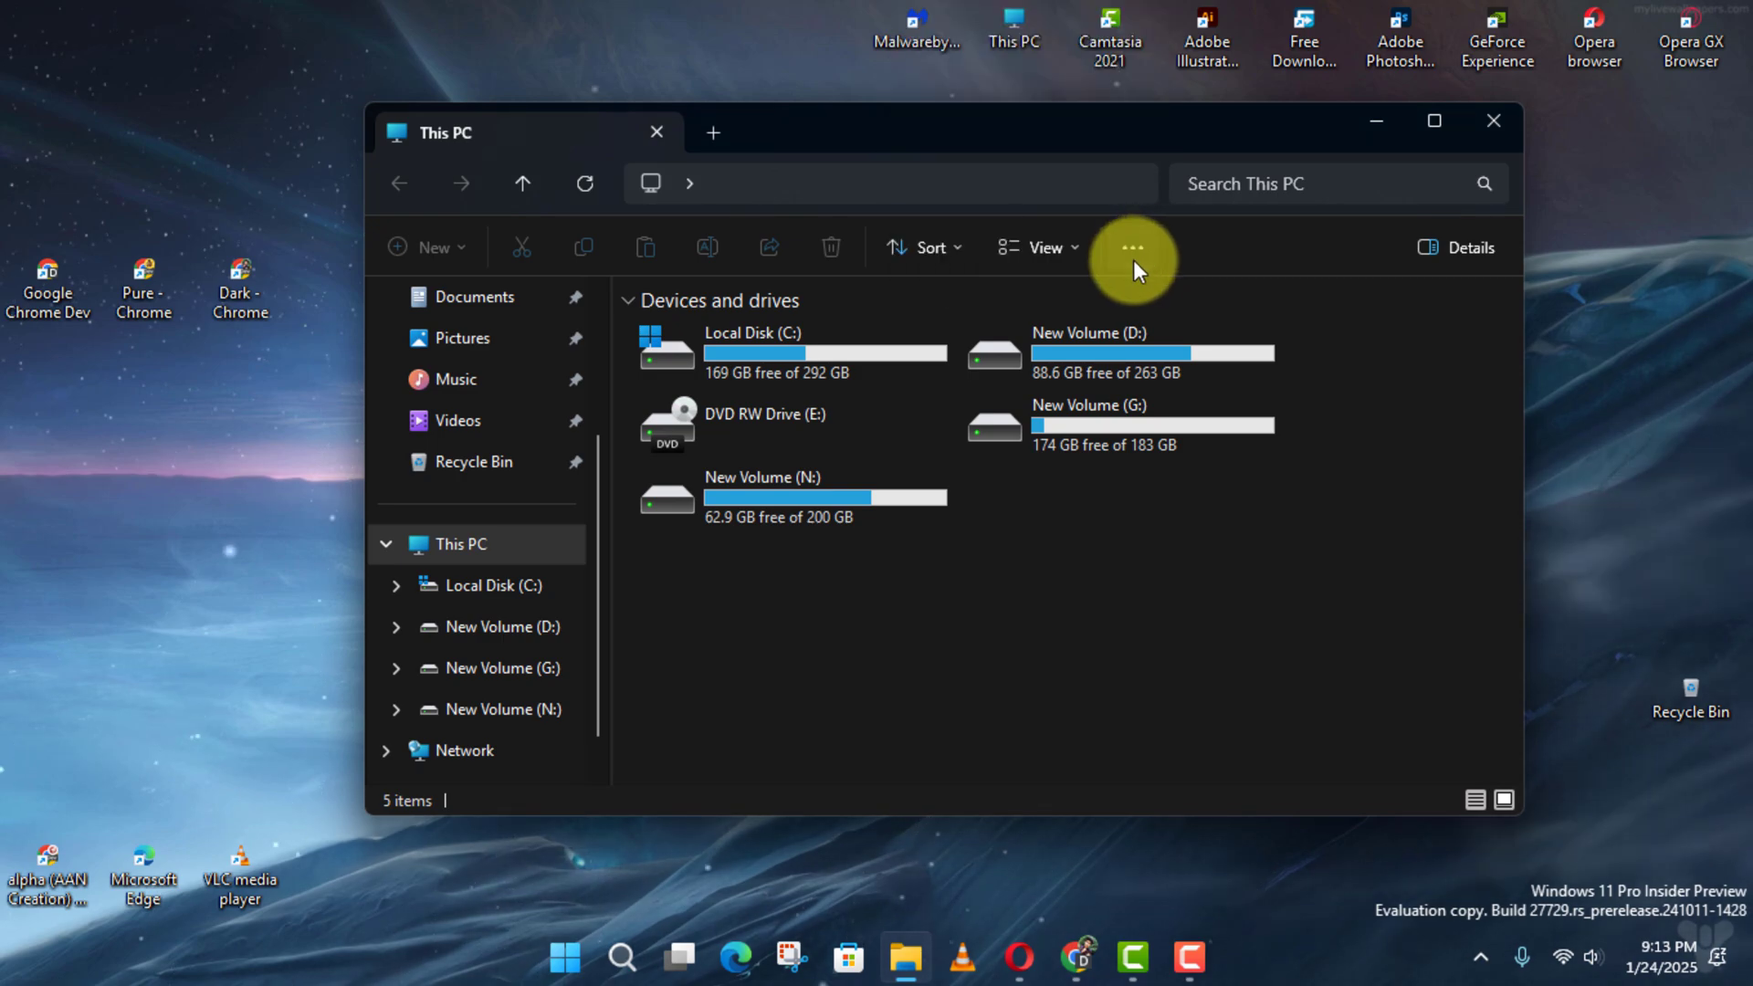
left_click(983, 187)
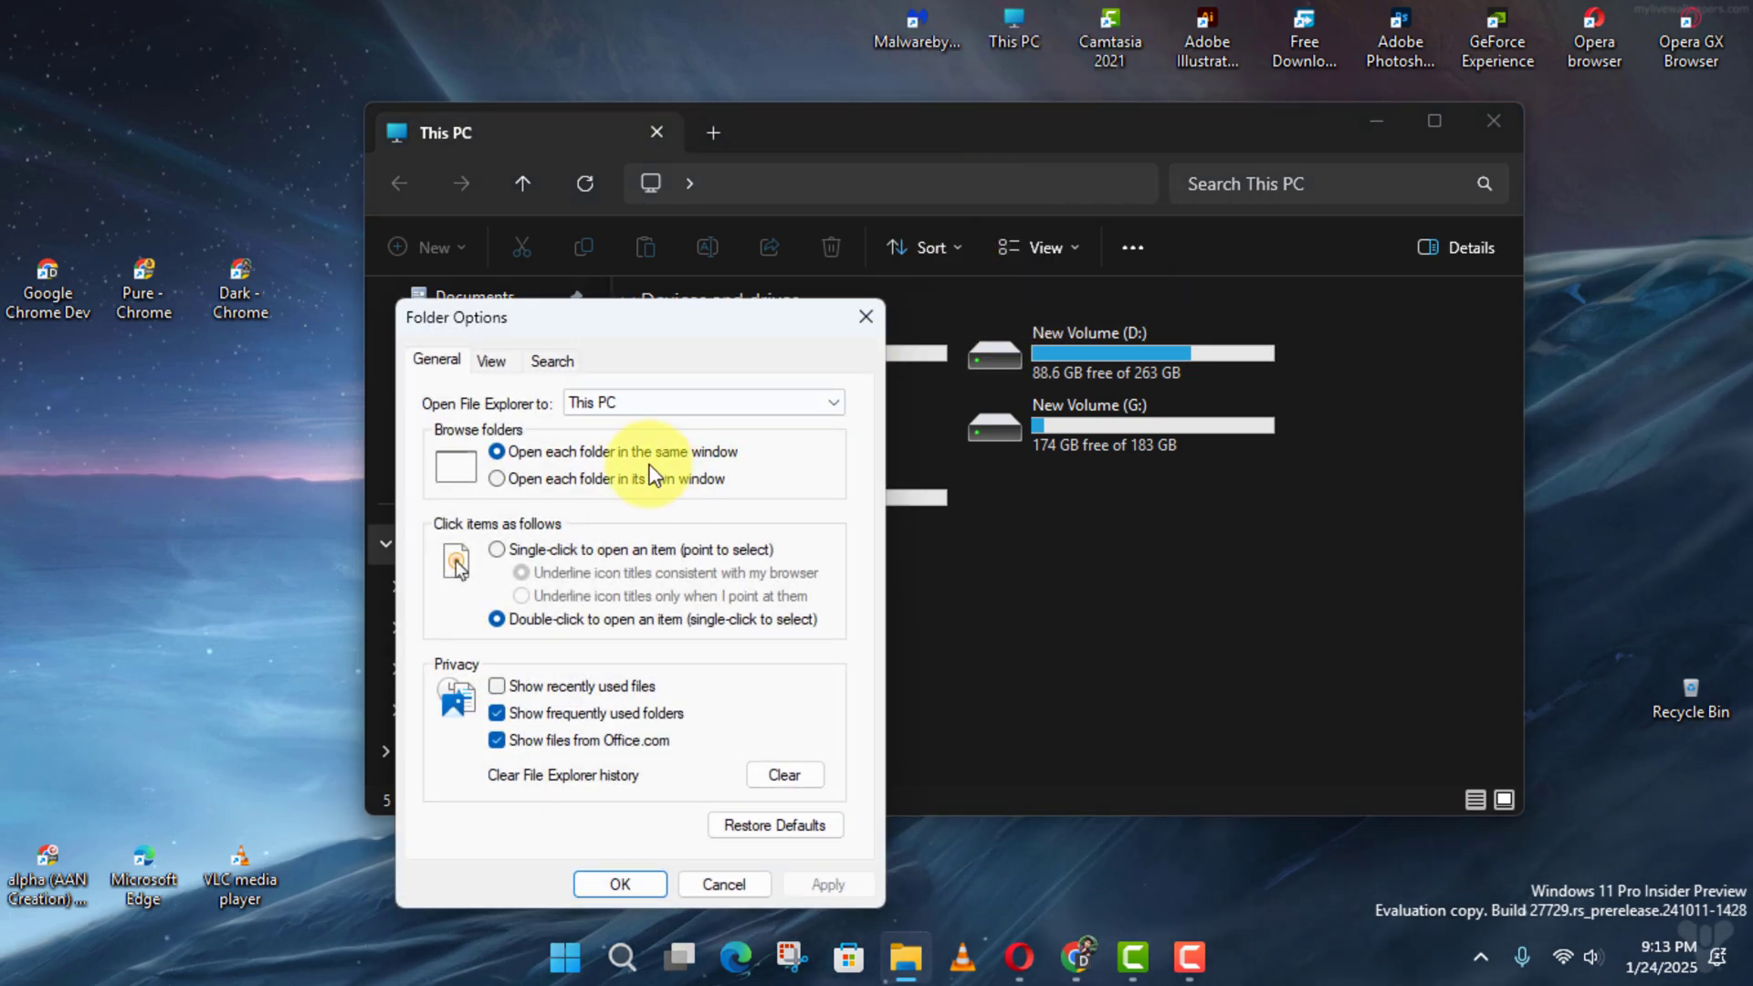
left_click(496, 712)
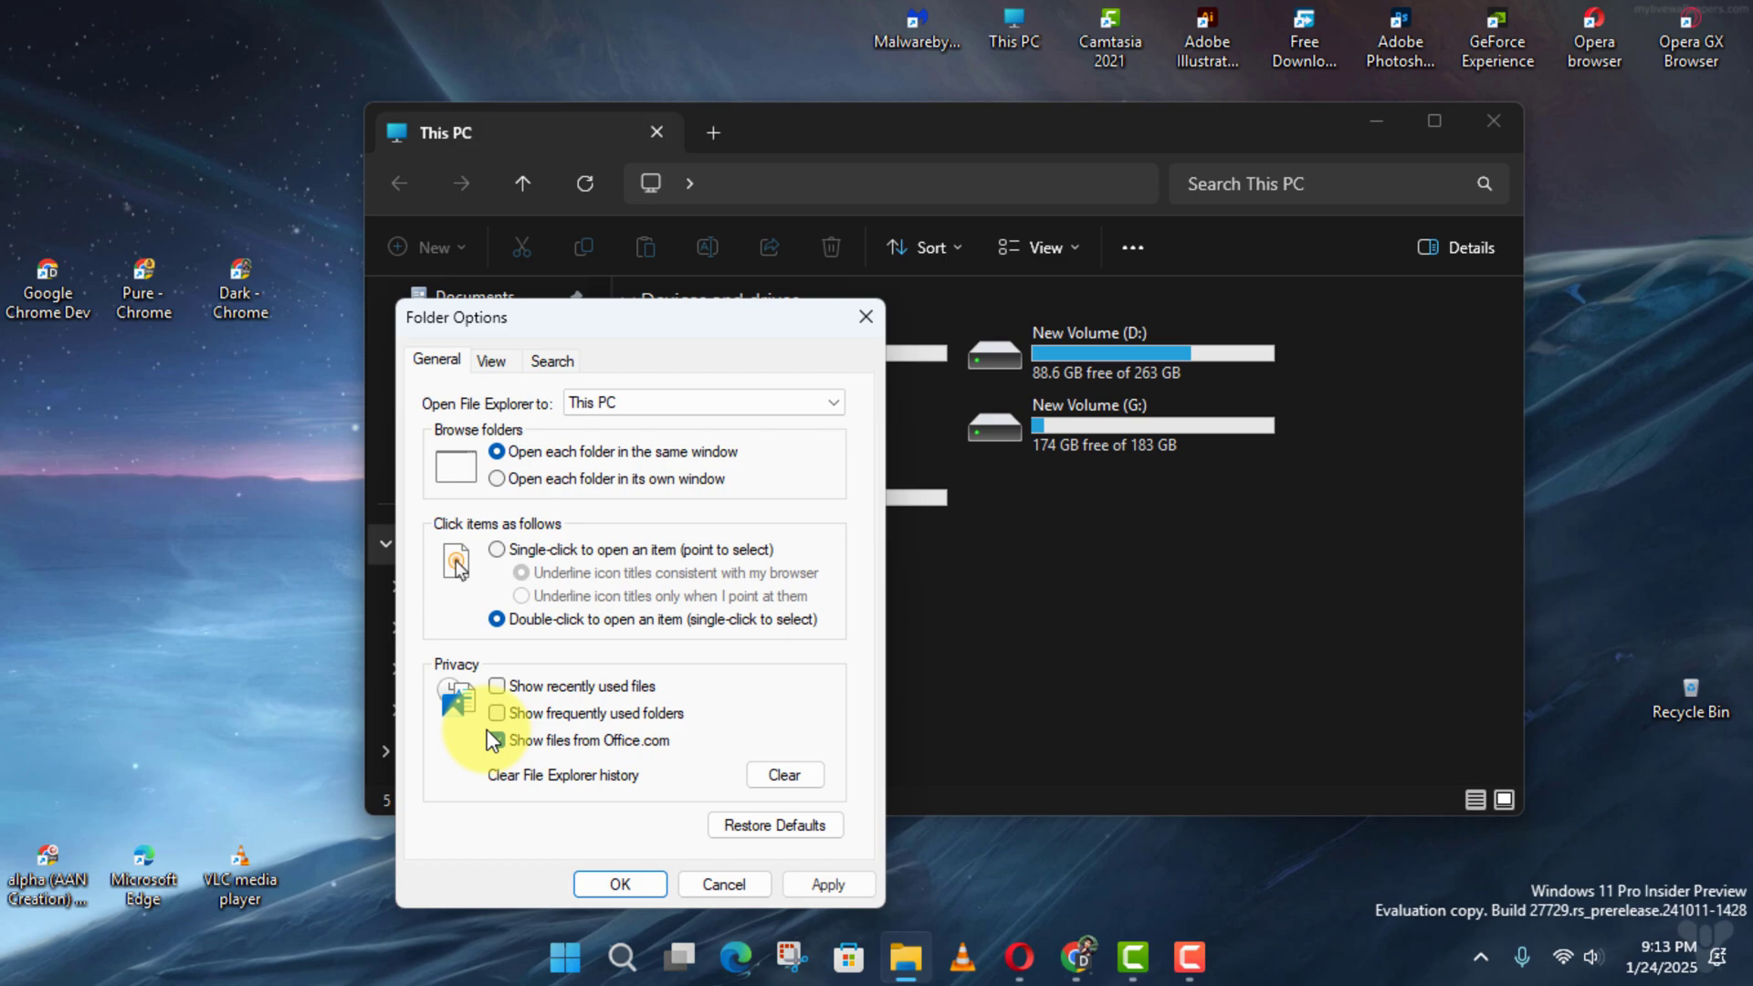
left_click(664, 885)
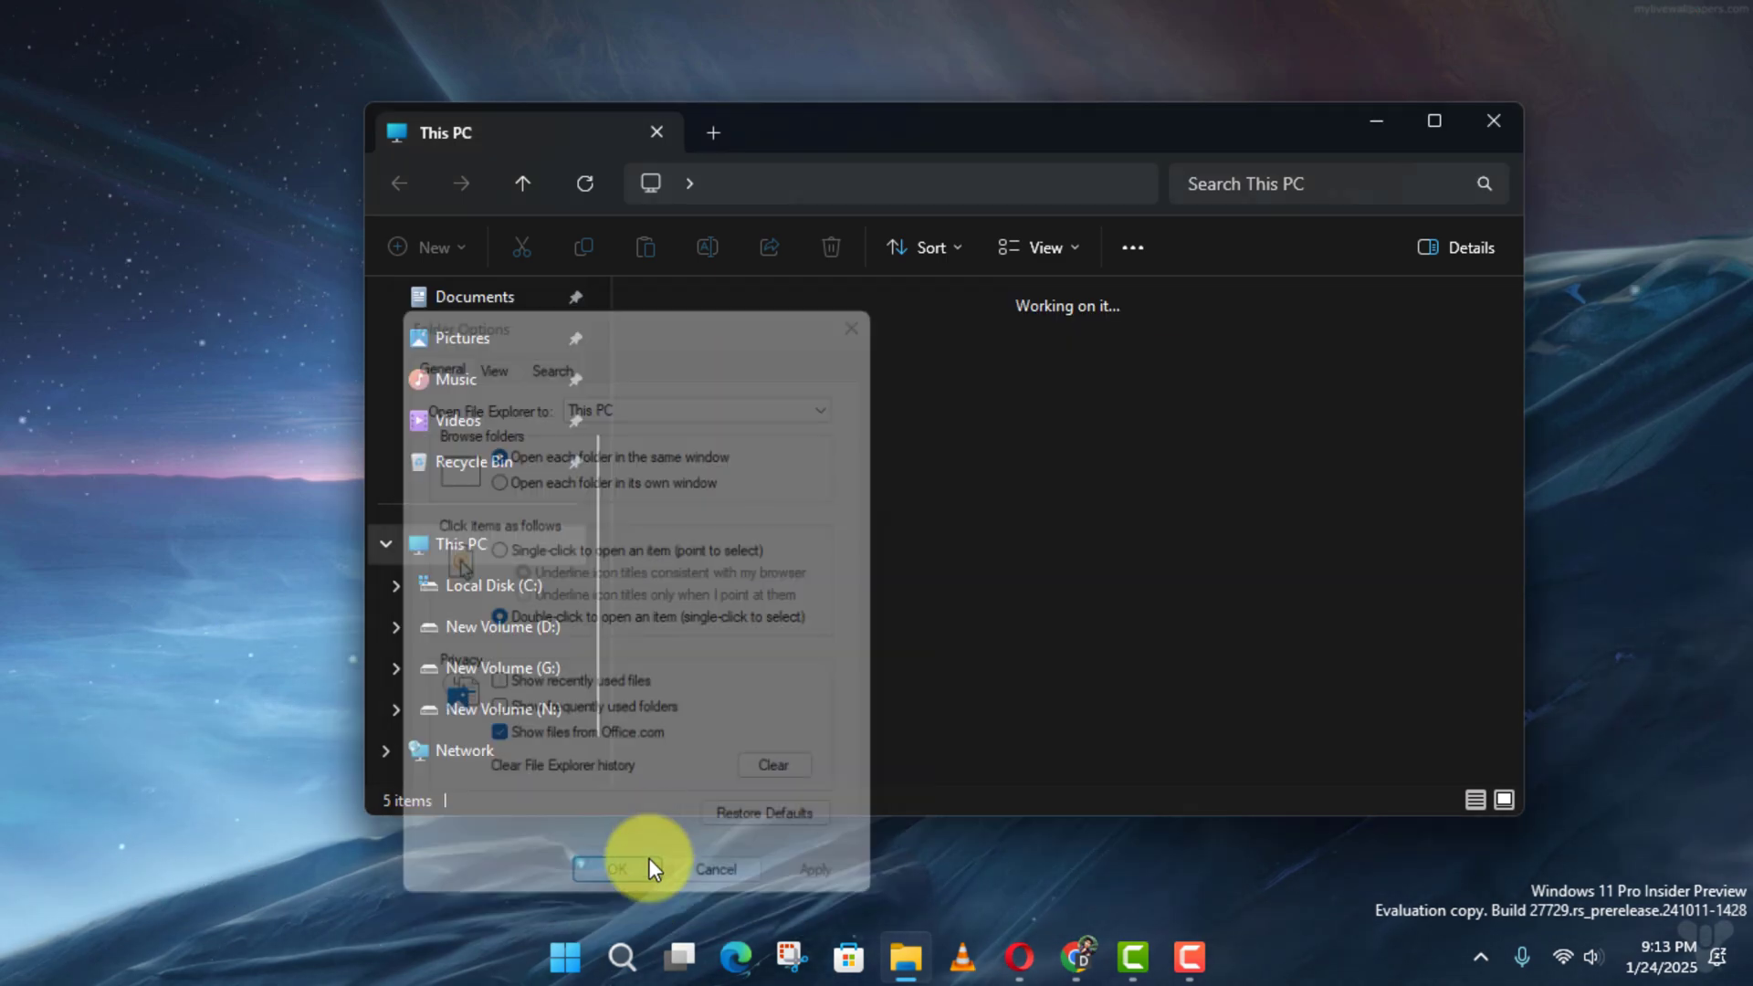
key("alt+F4")
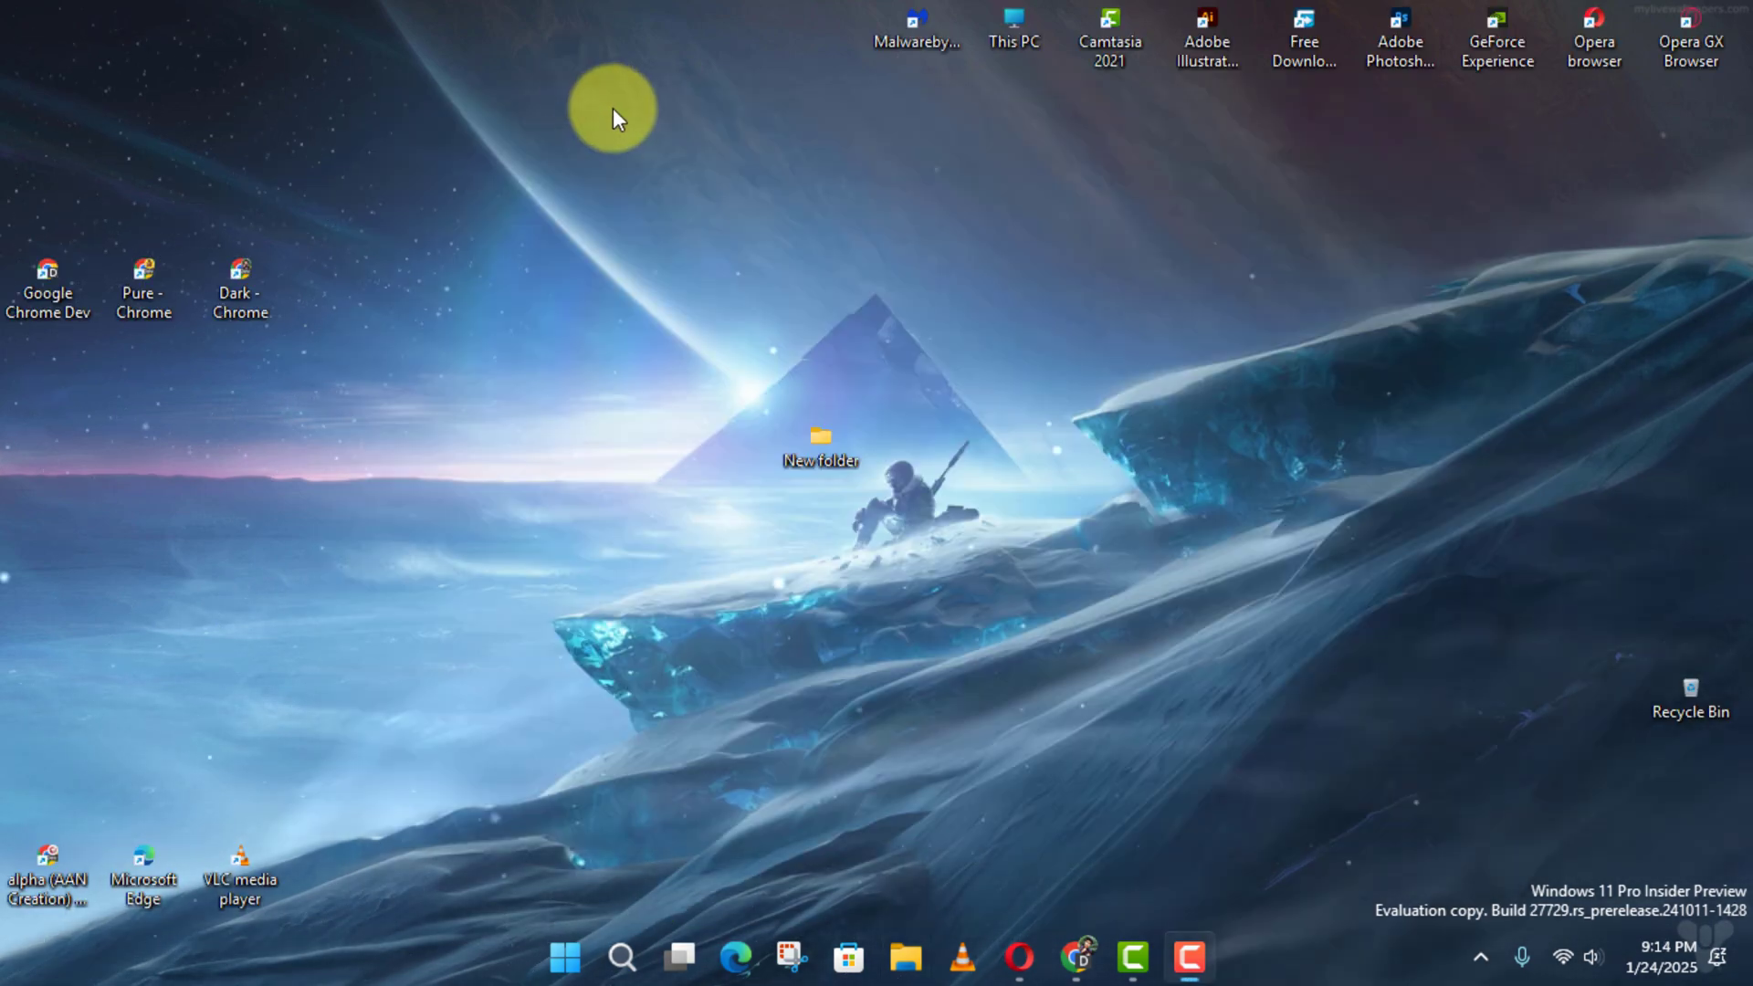
- In New folder, switch the side pane to Preview, then back to Details
double_click(833, 448)
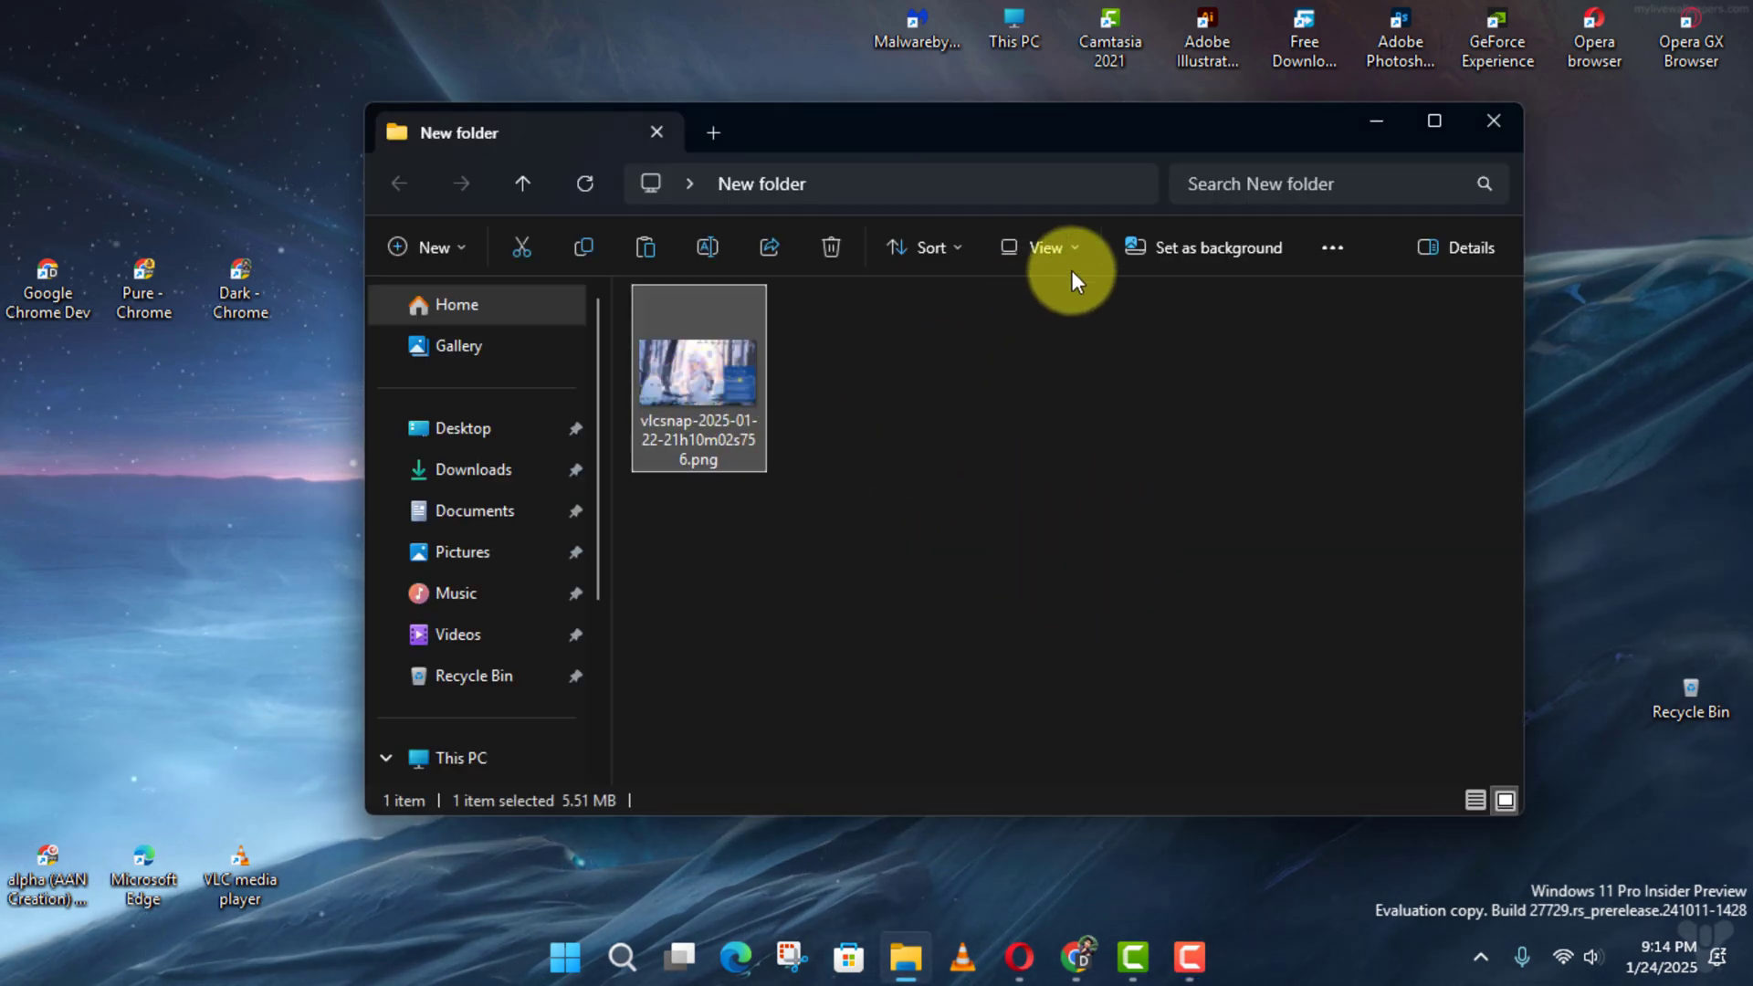
left_click(1082, 248)
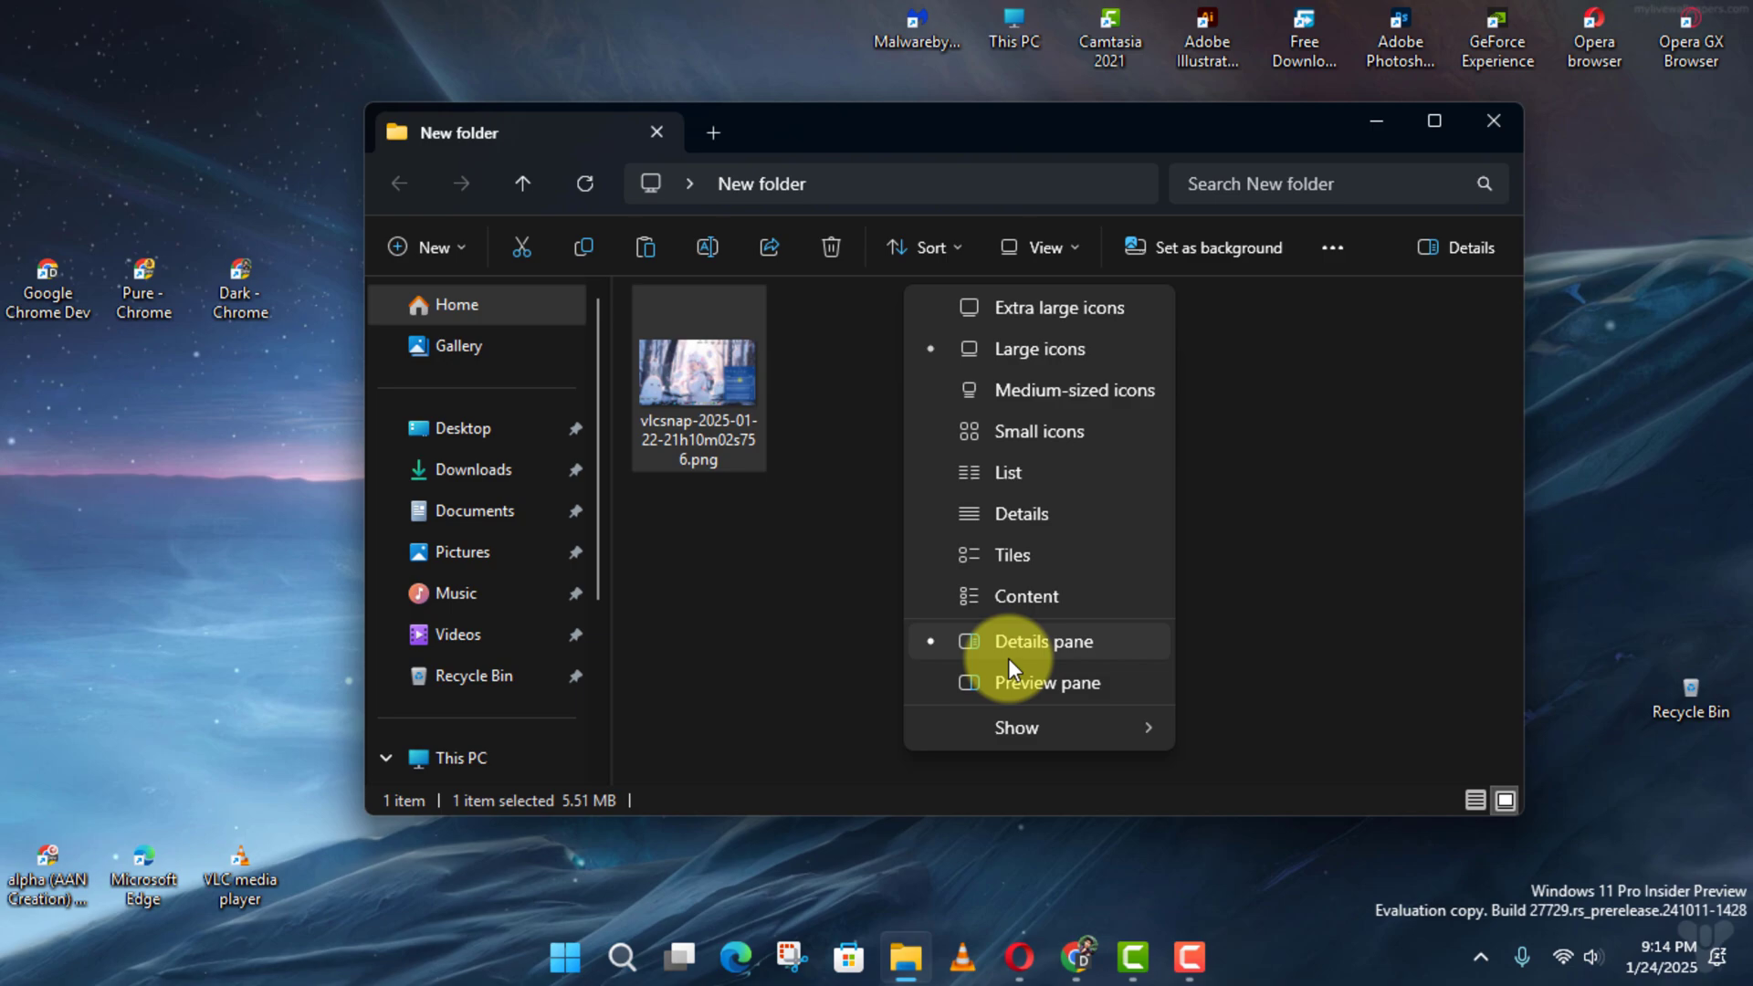
left_click(1029, 674)
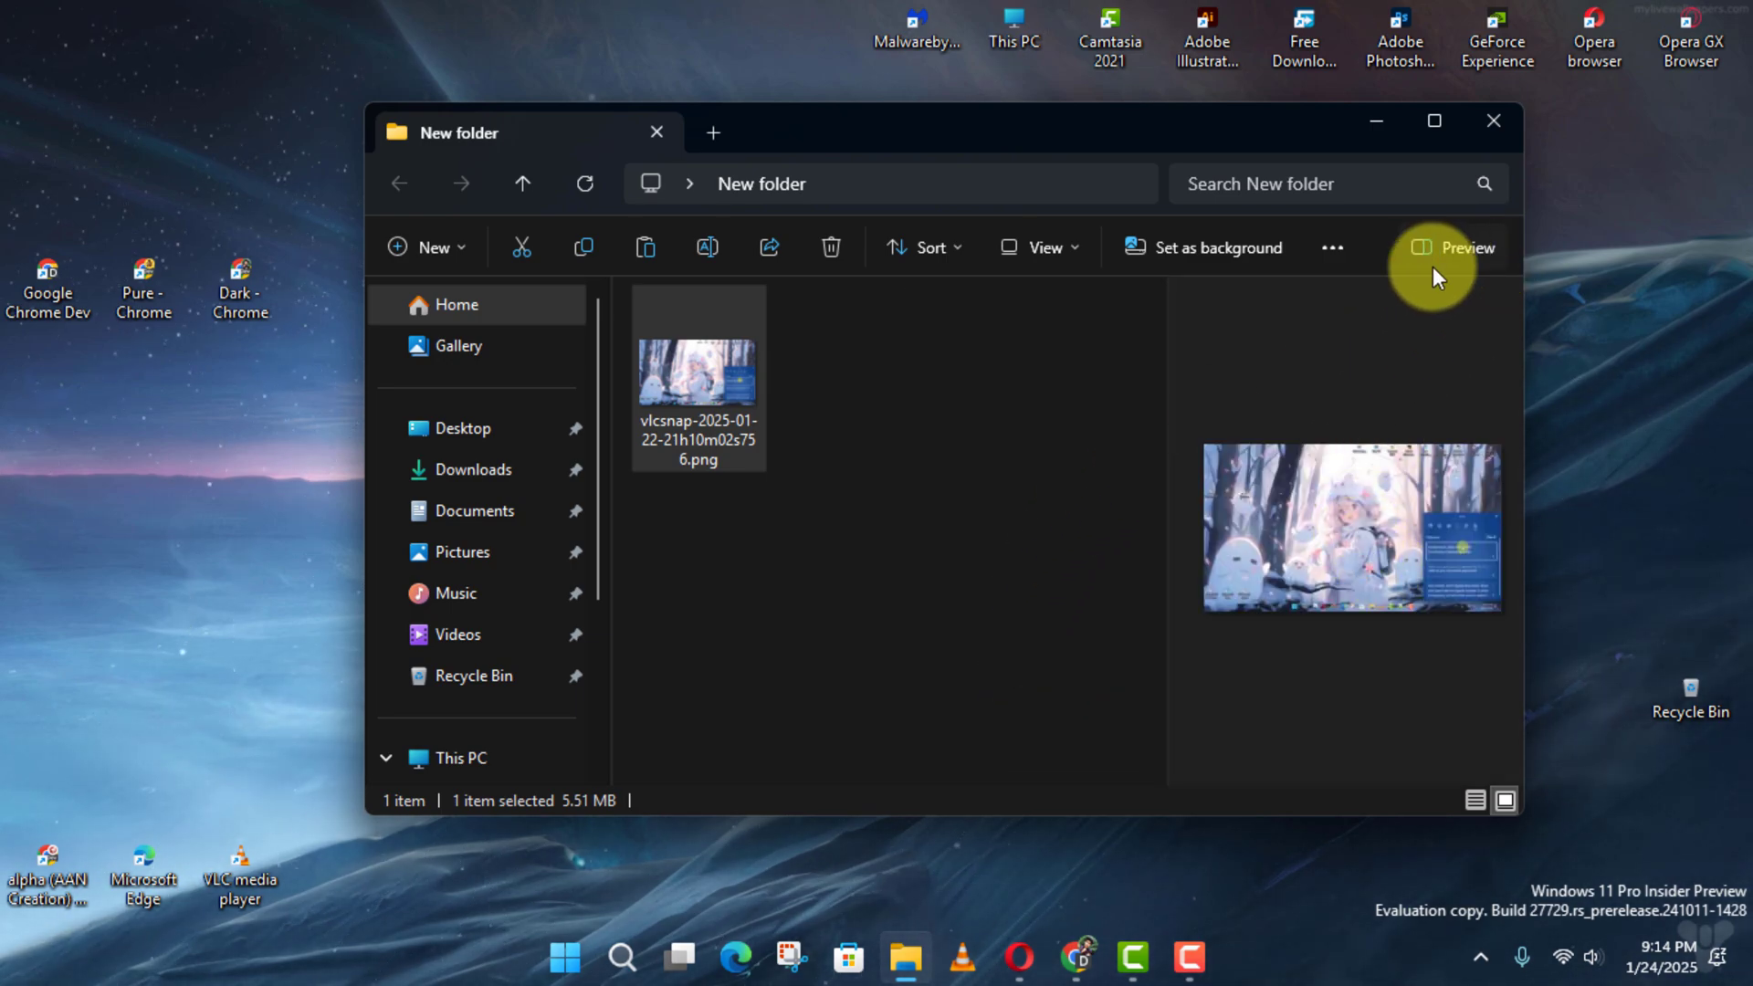
left_click(1045, 248)
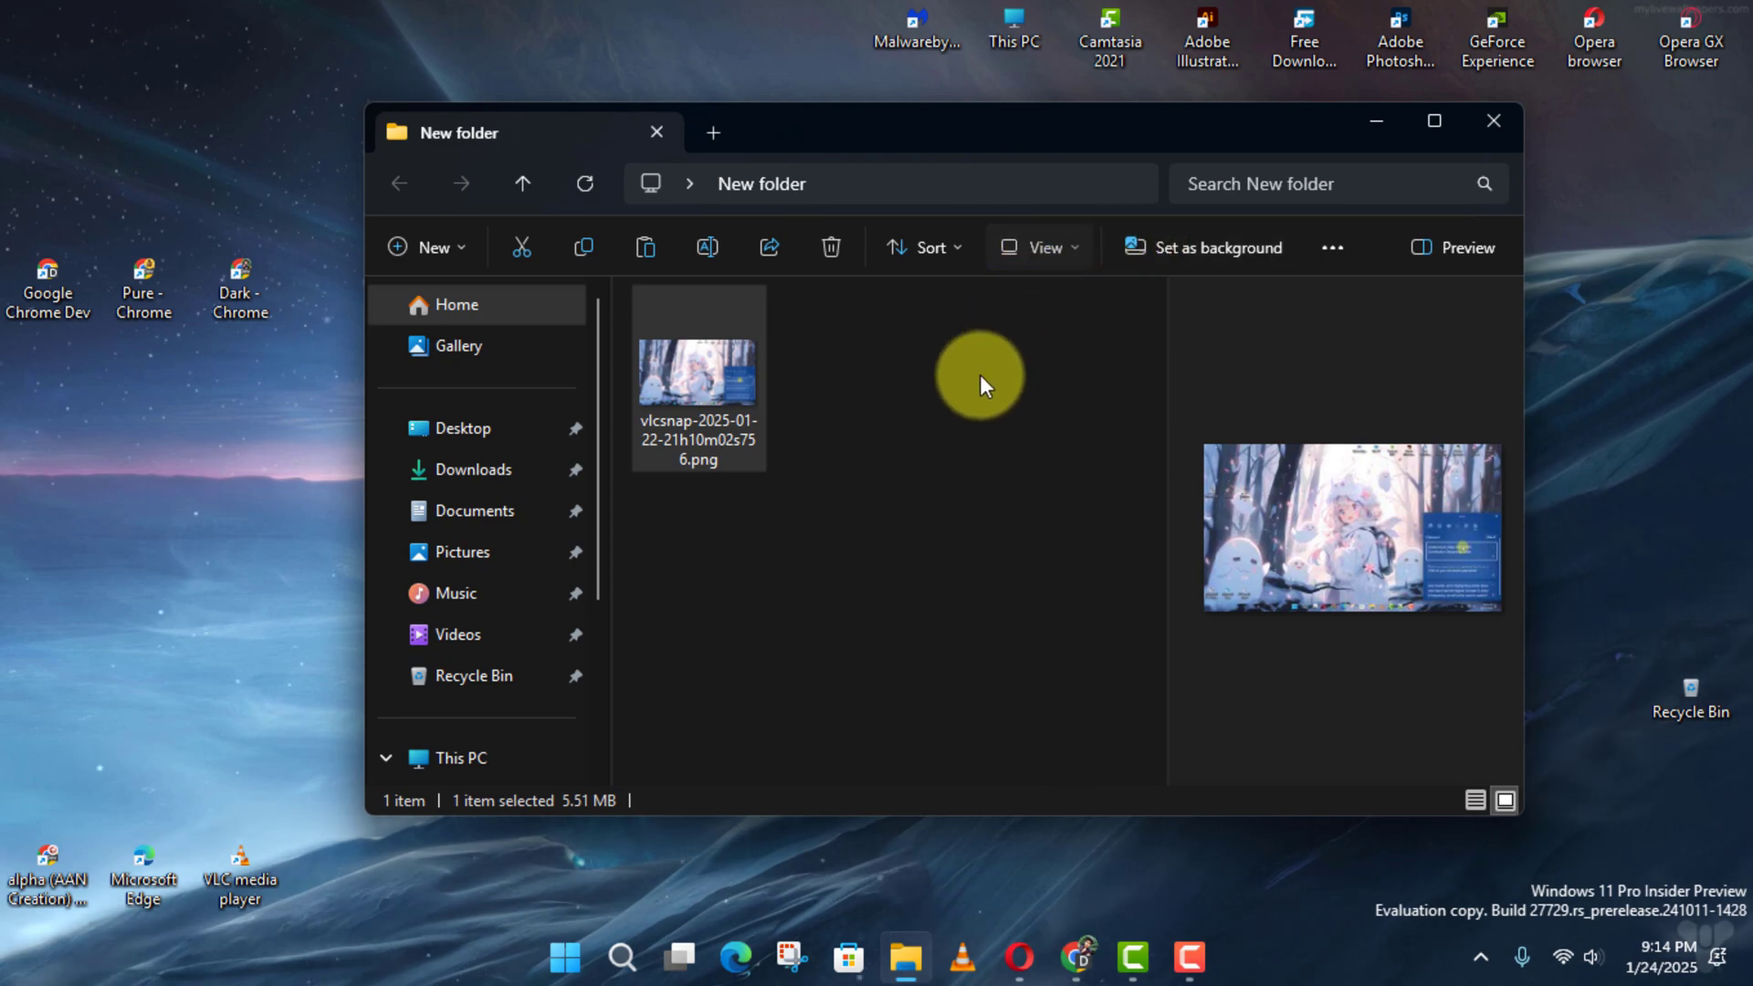
left_click(1028, 644)
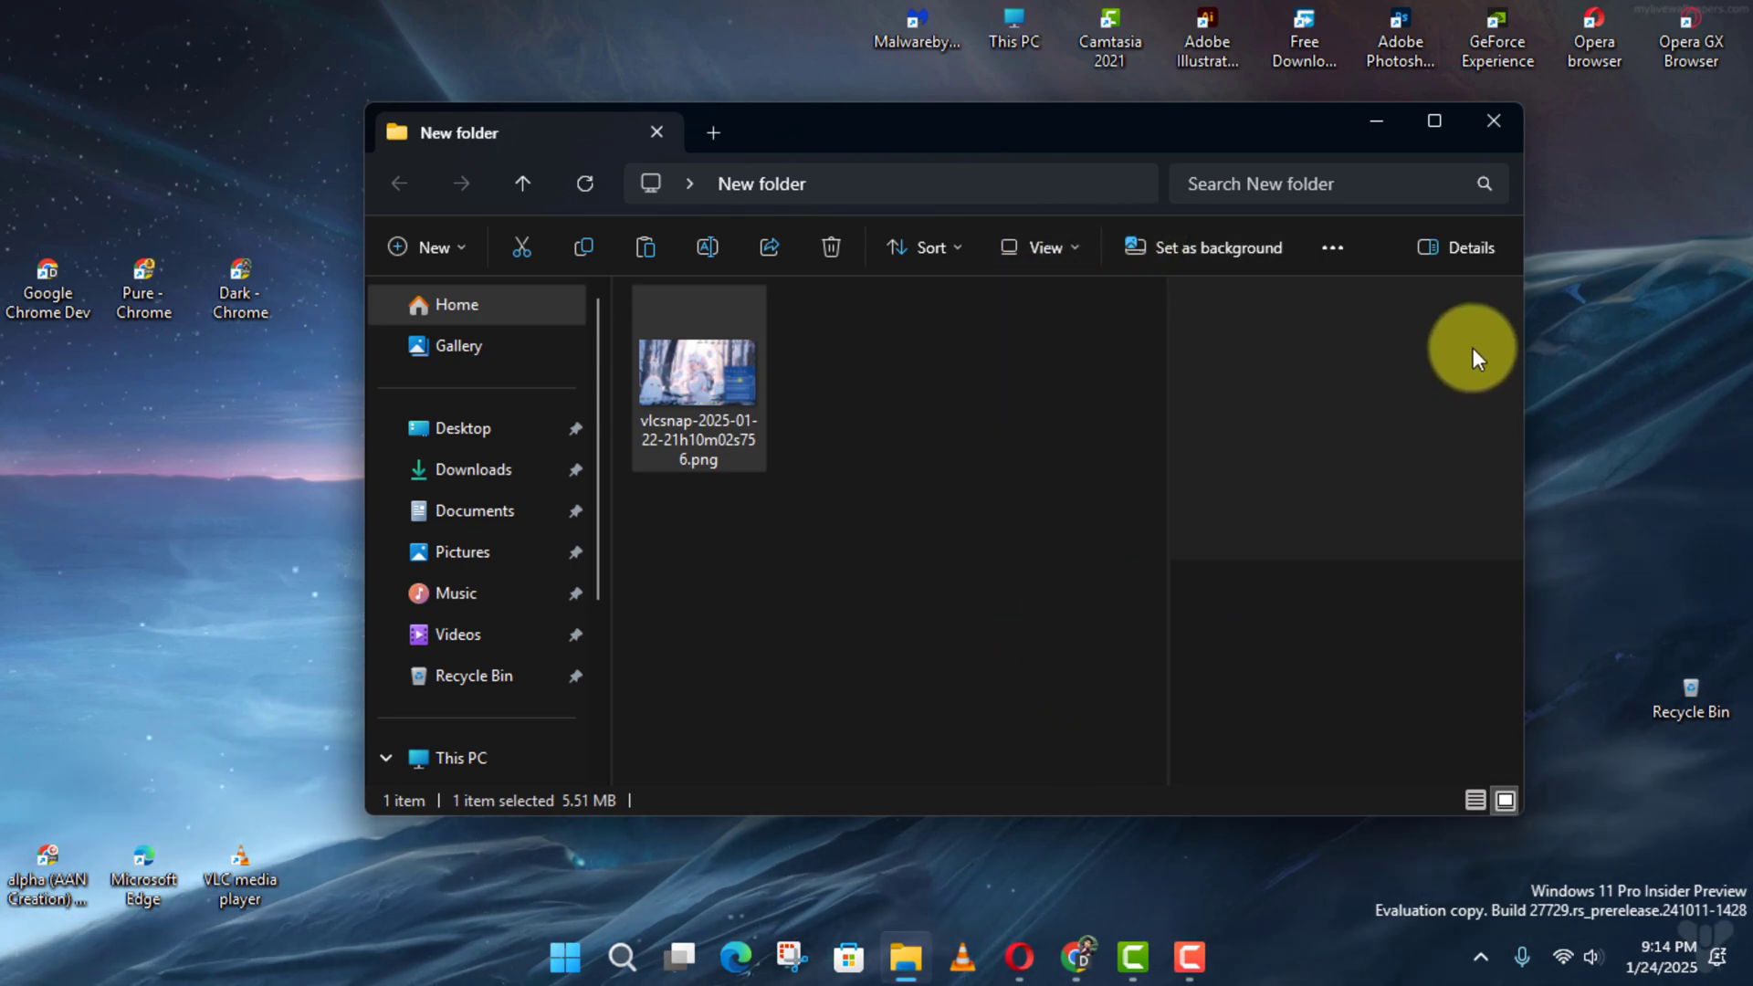
scroll(1325, 613, "down", 3)
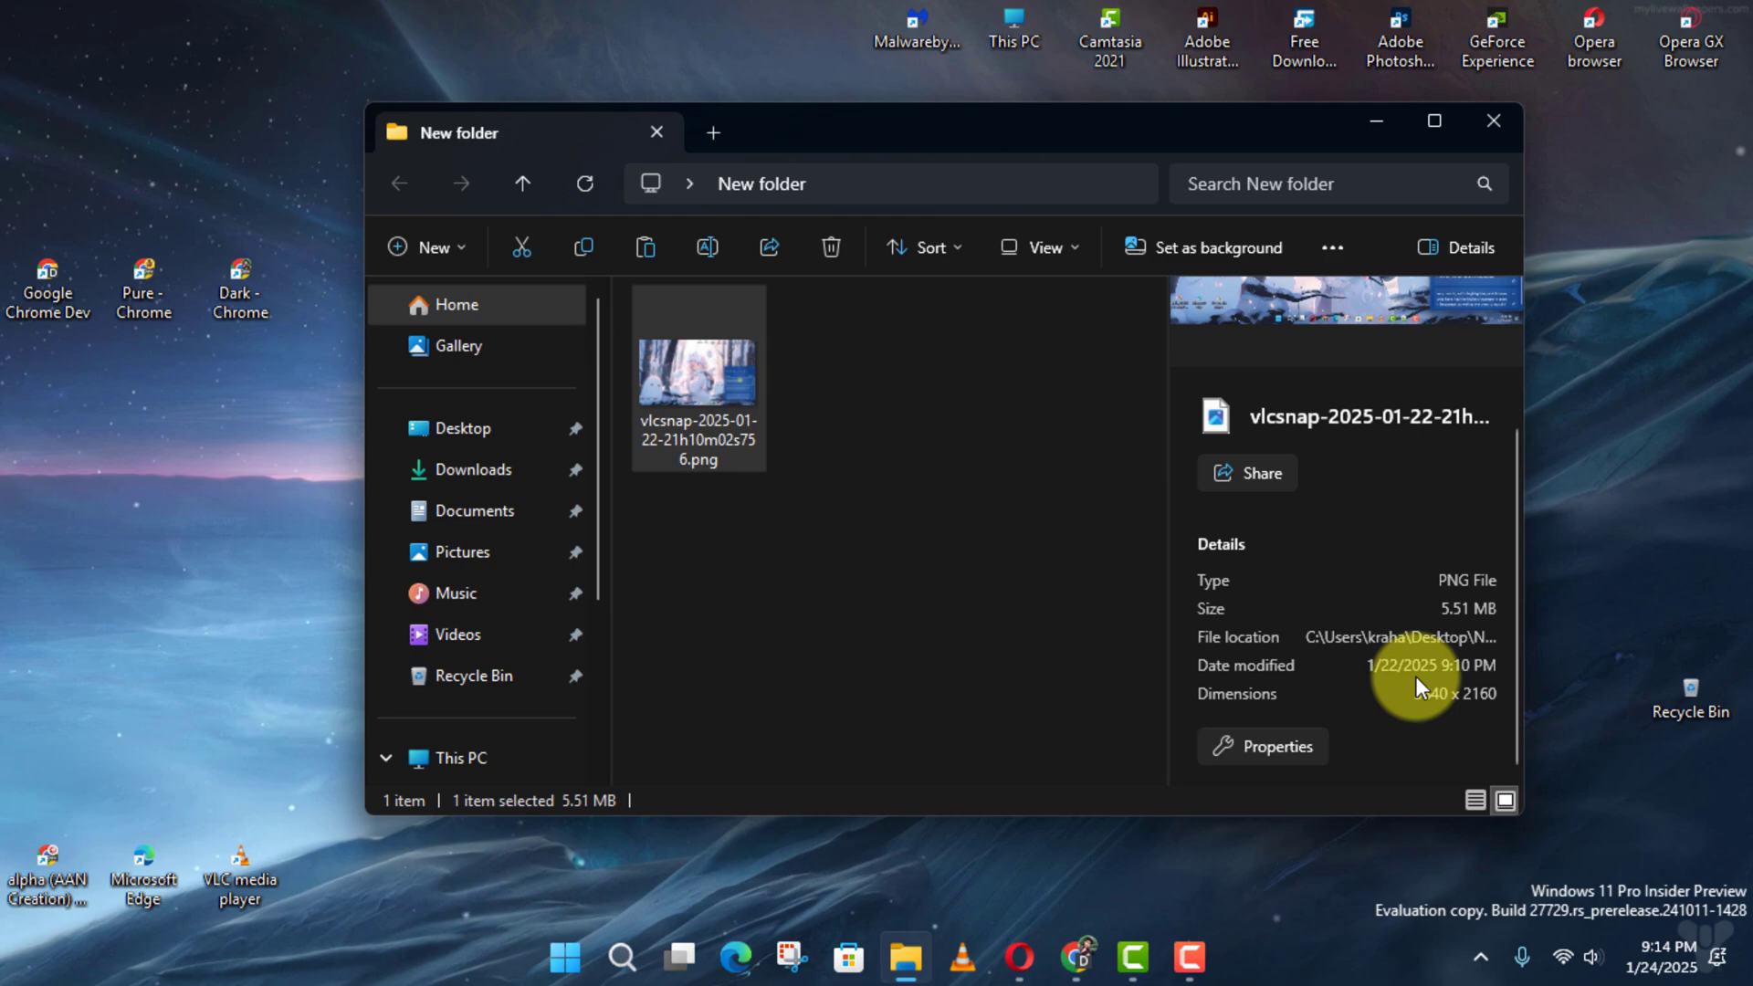
scroll(1323, 619, "up", 3)
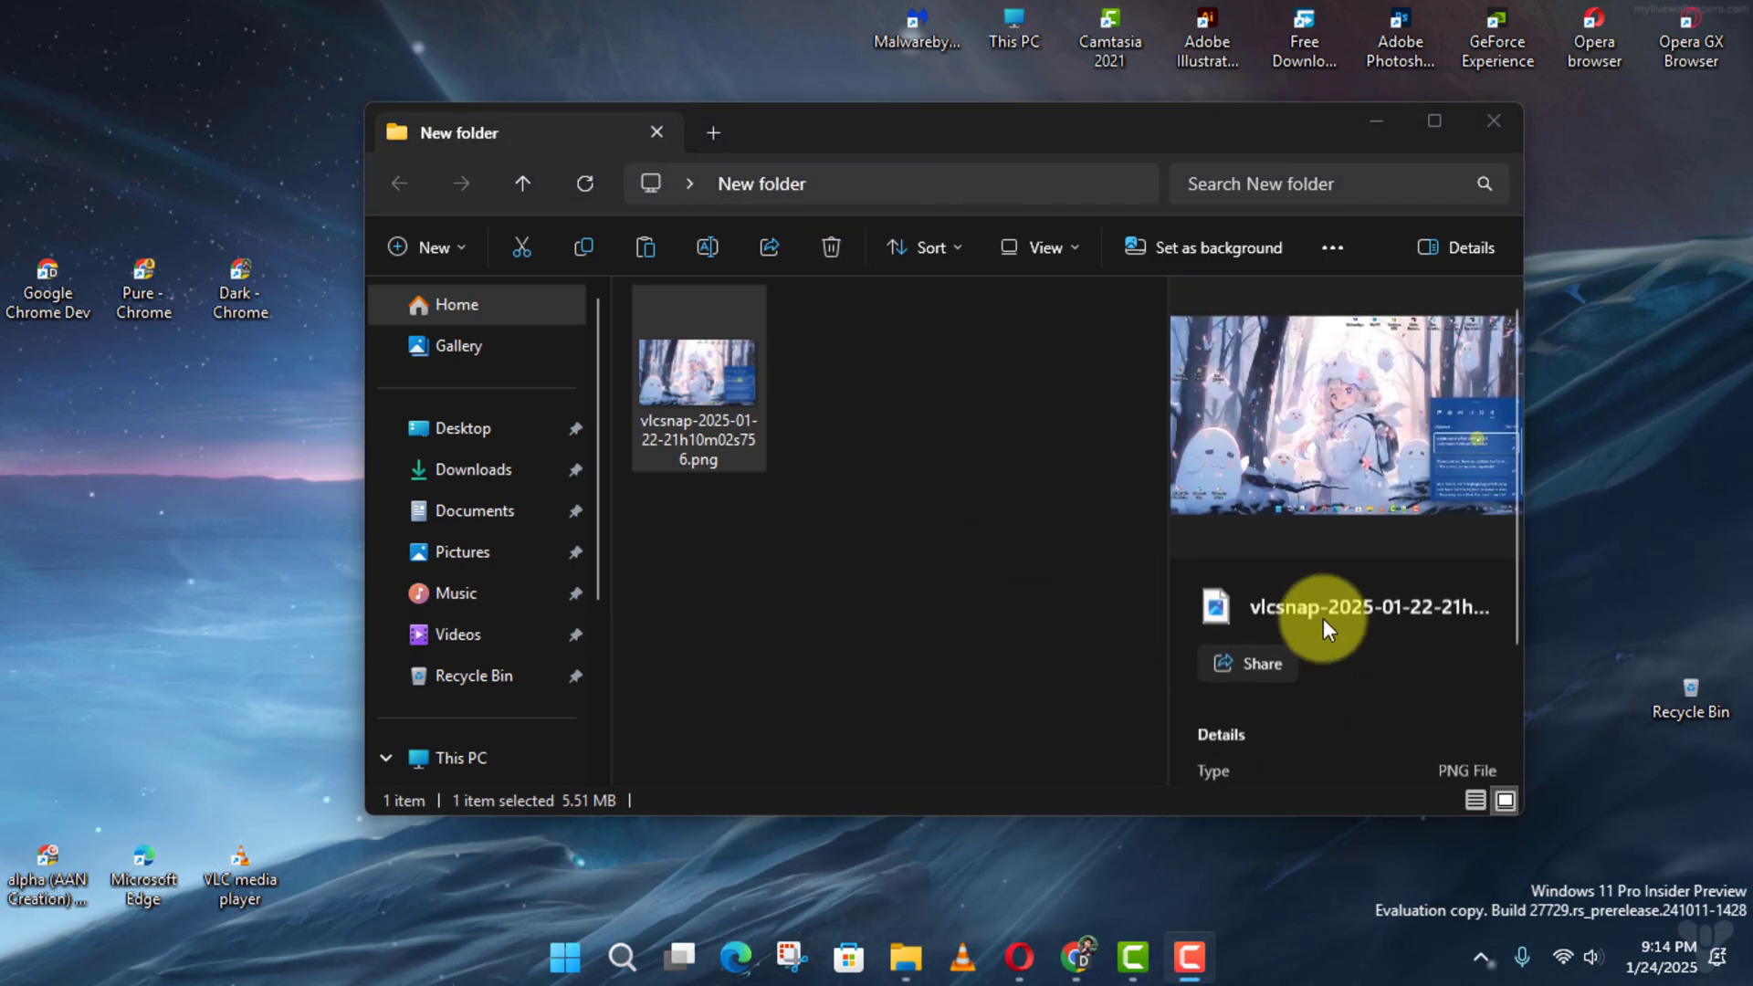
scroll(1370, 685, "down", 3)
scroll(1371, 700, "up", 3)
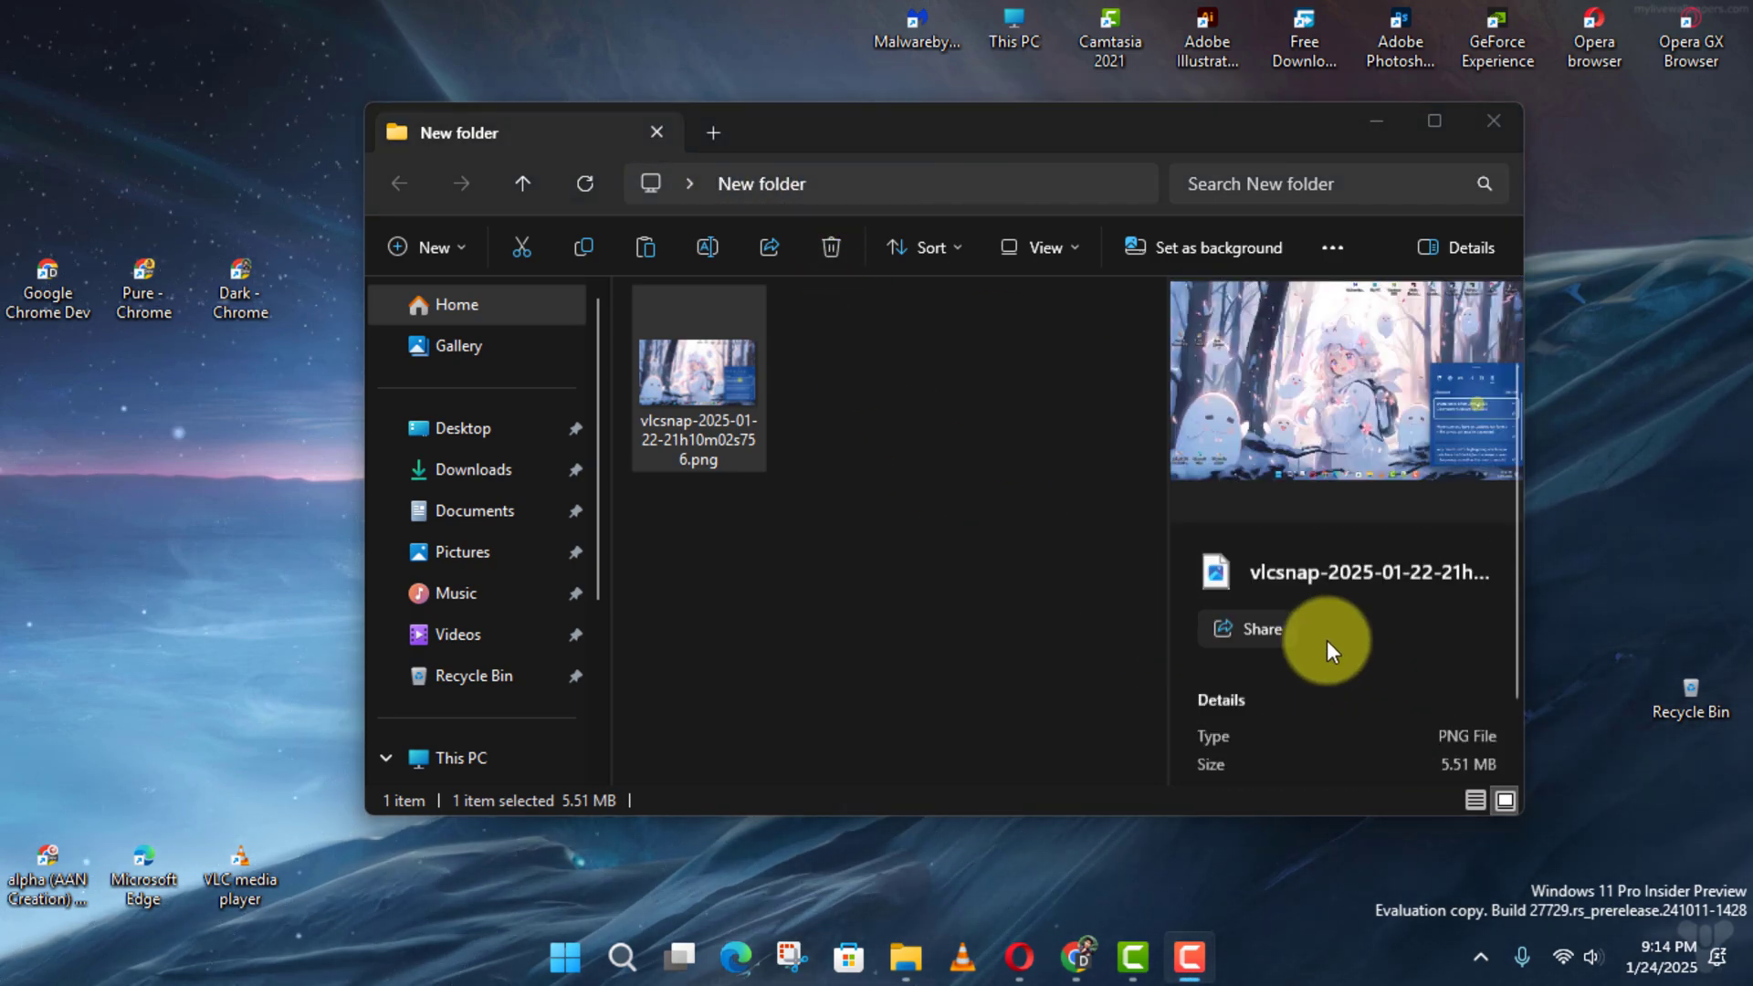
- Preview the screenshot in the Preview pane again, then return to the Details pane
left_click(1033, 243)
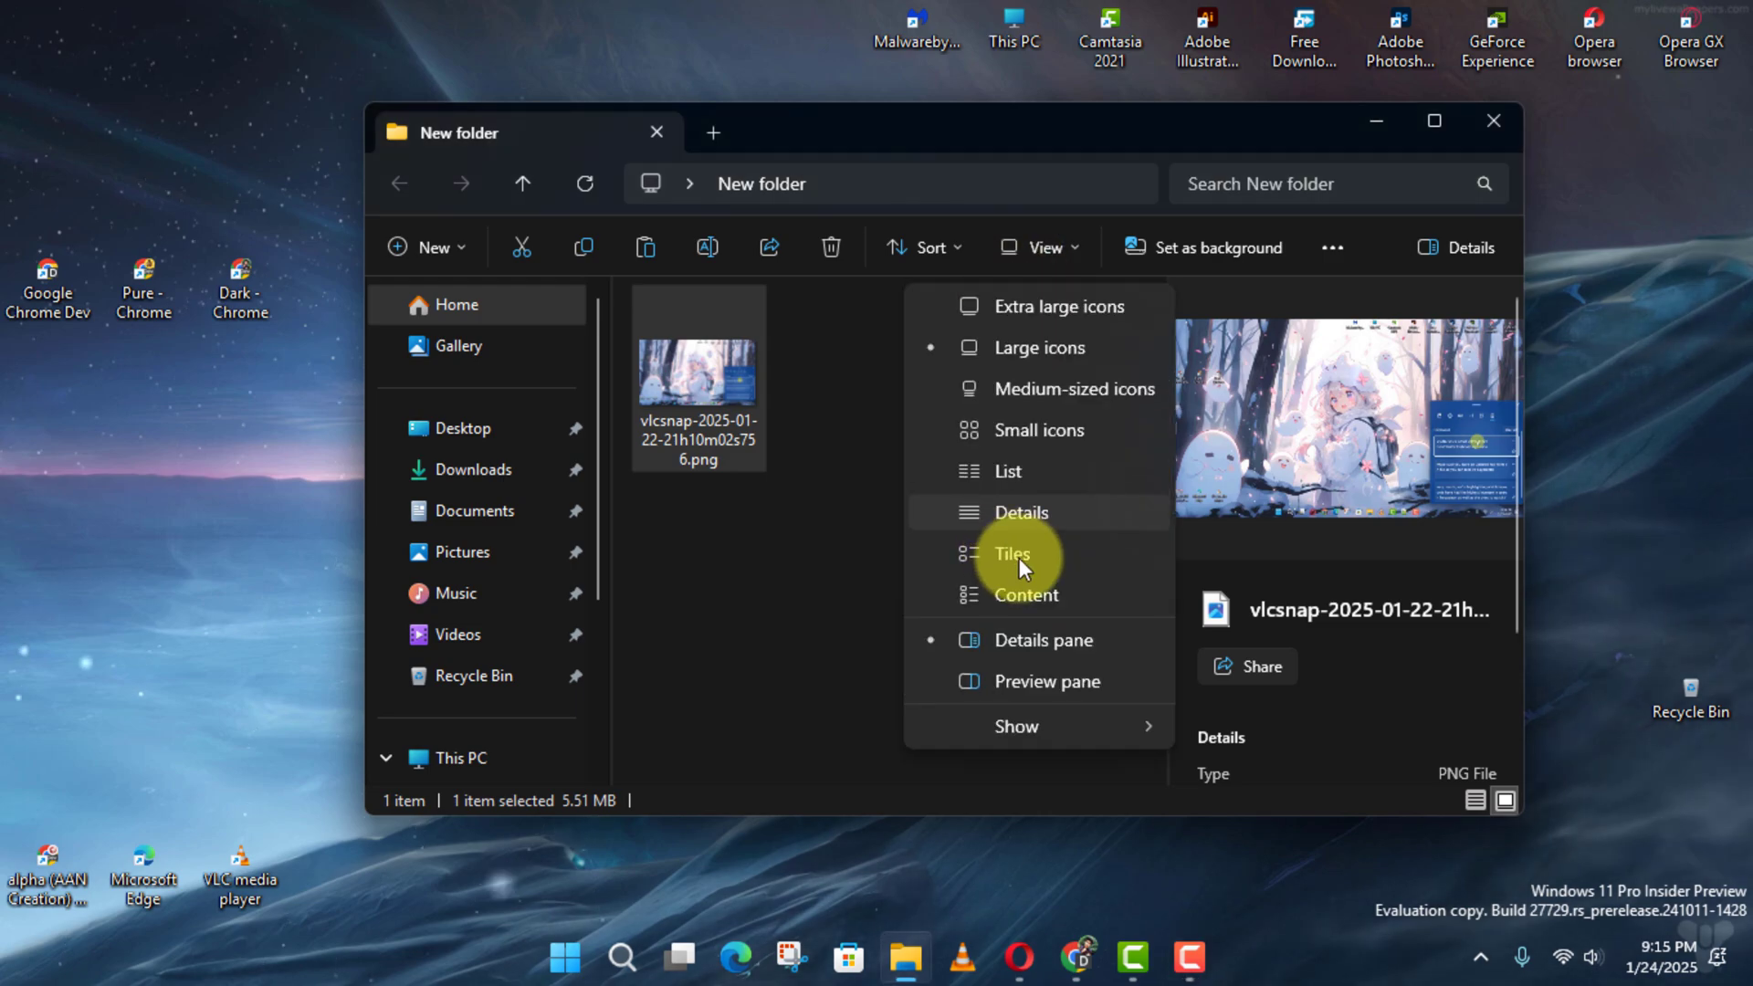
left_click(1026, 681)
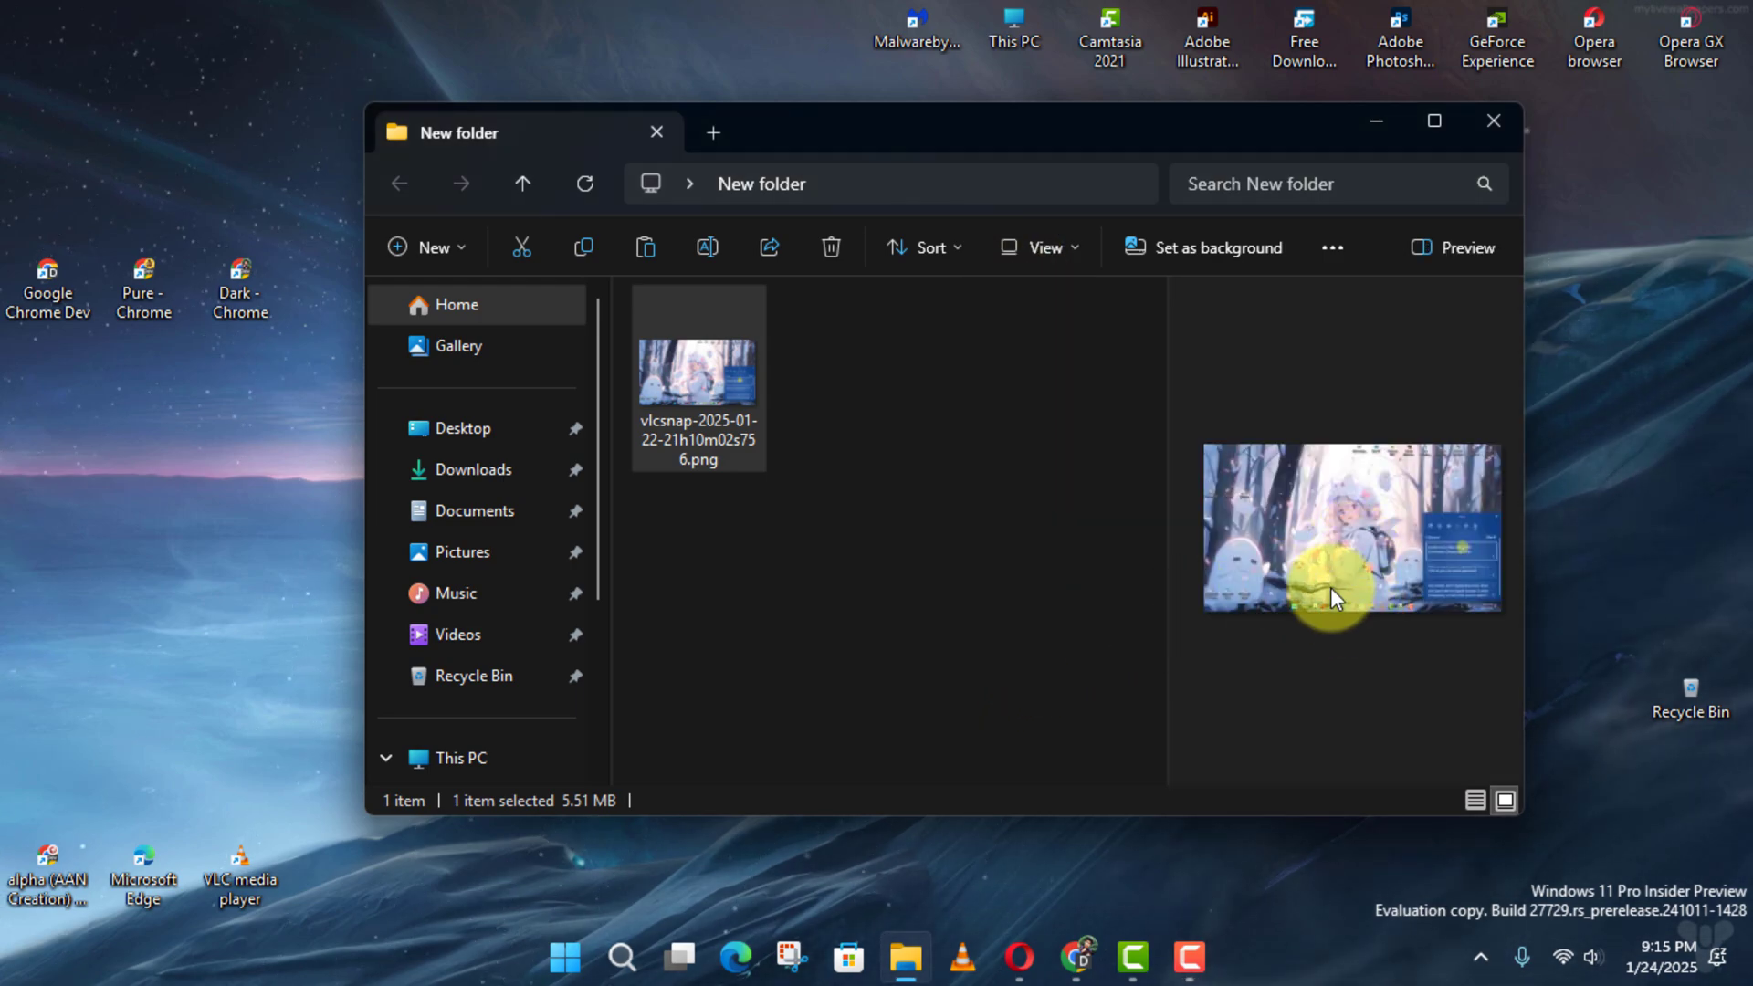
left_click(951, 254)
left_click(1064, 260)
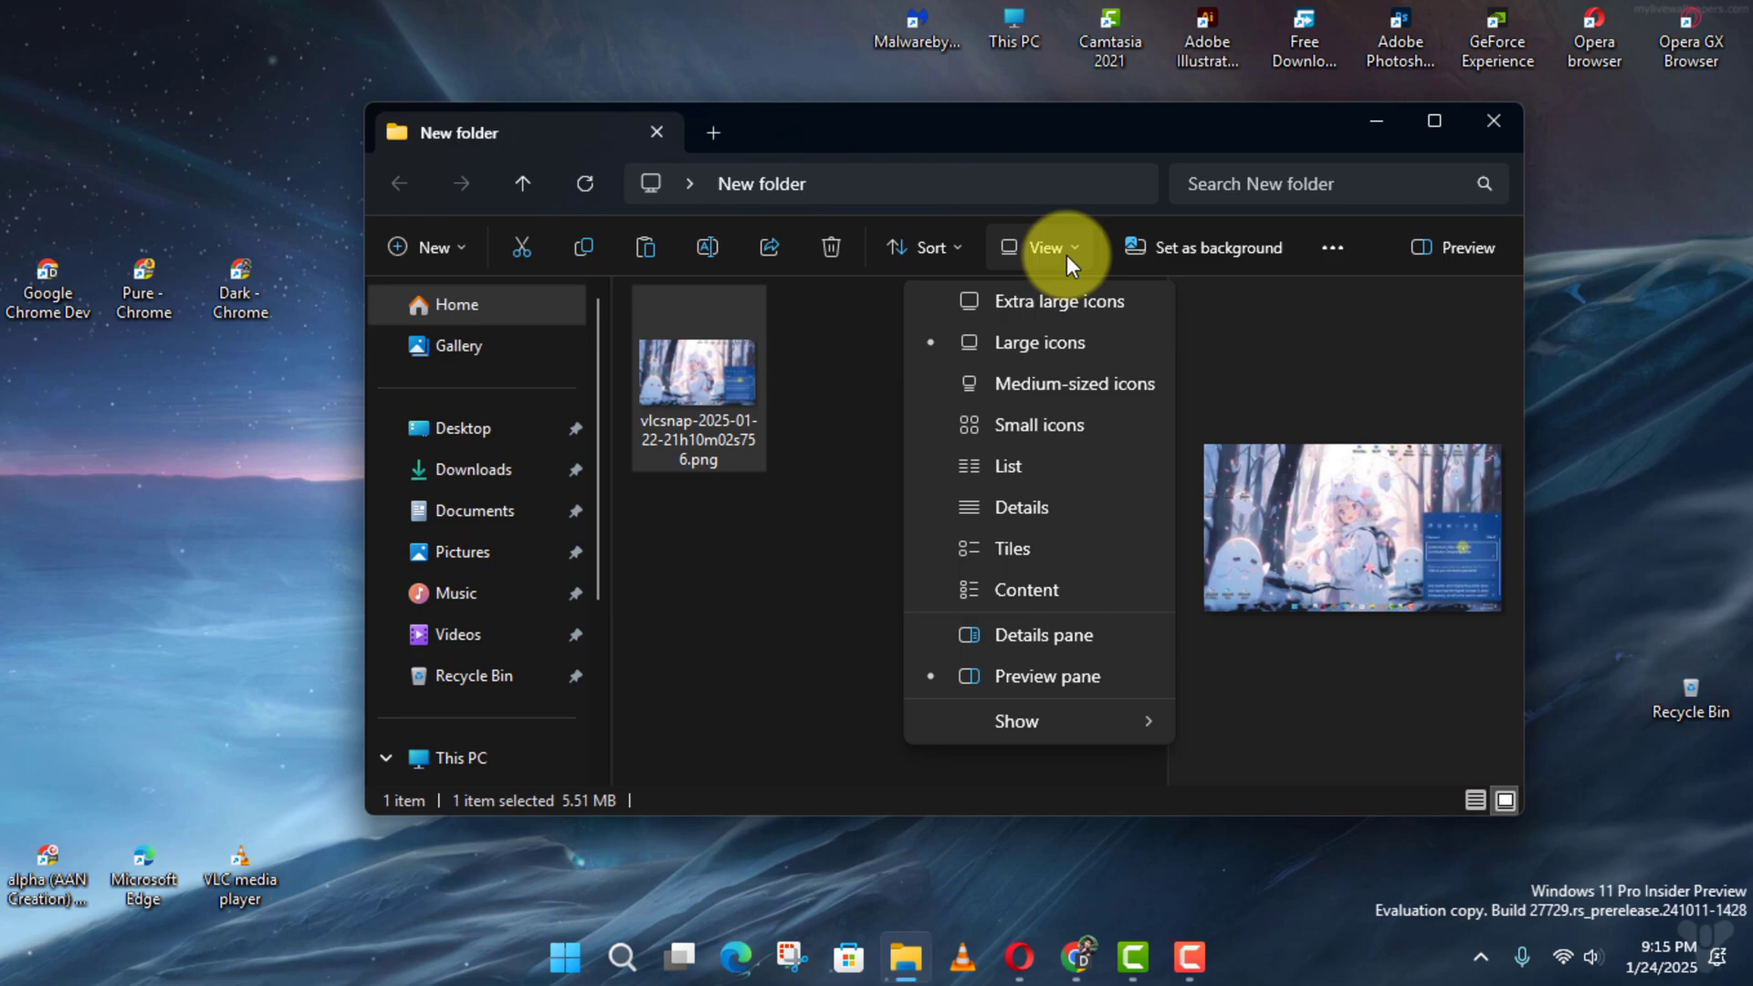
left_click(1068, 254)
left_click(1041, 633)
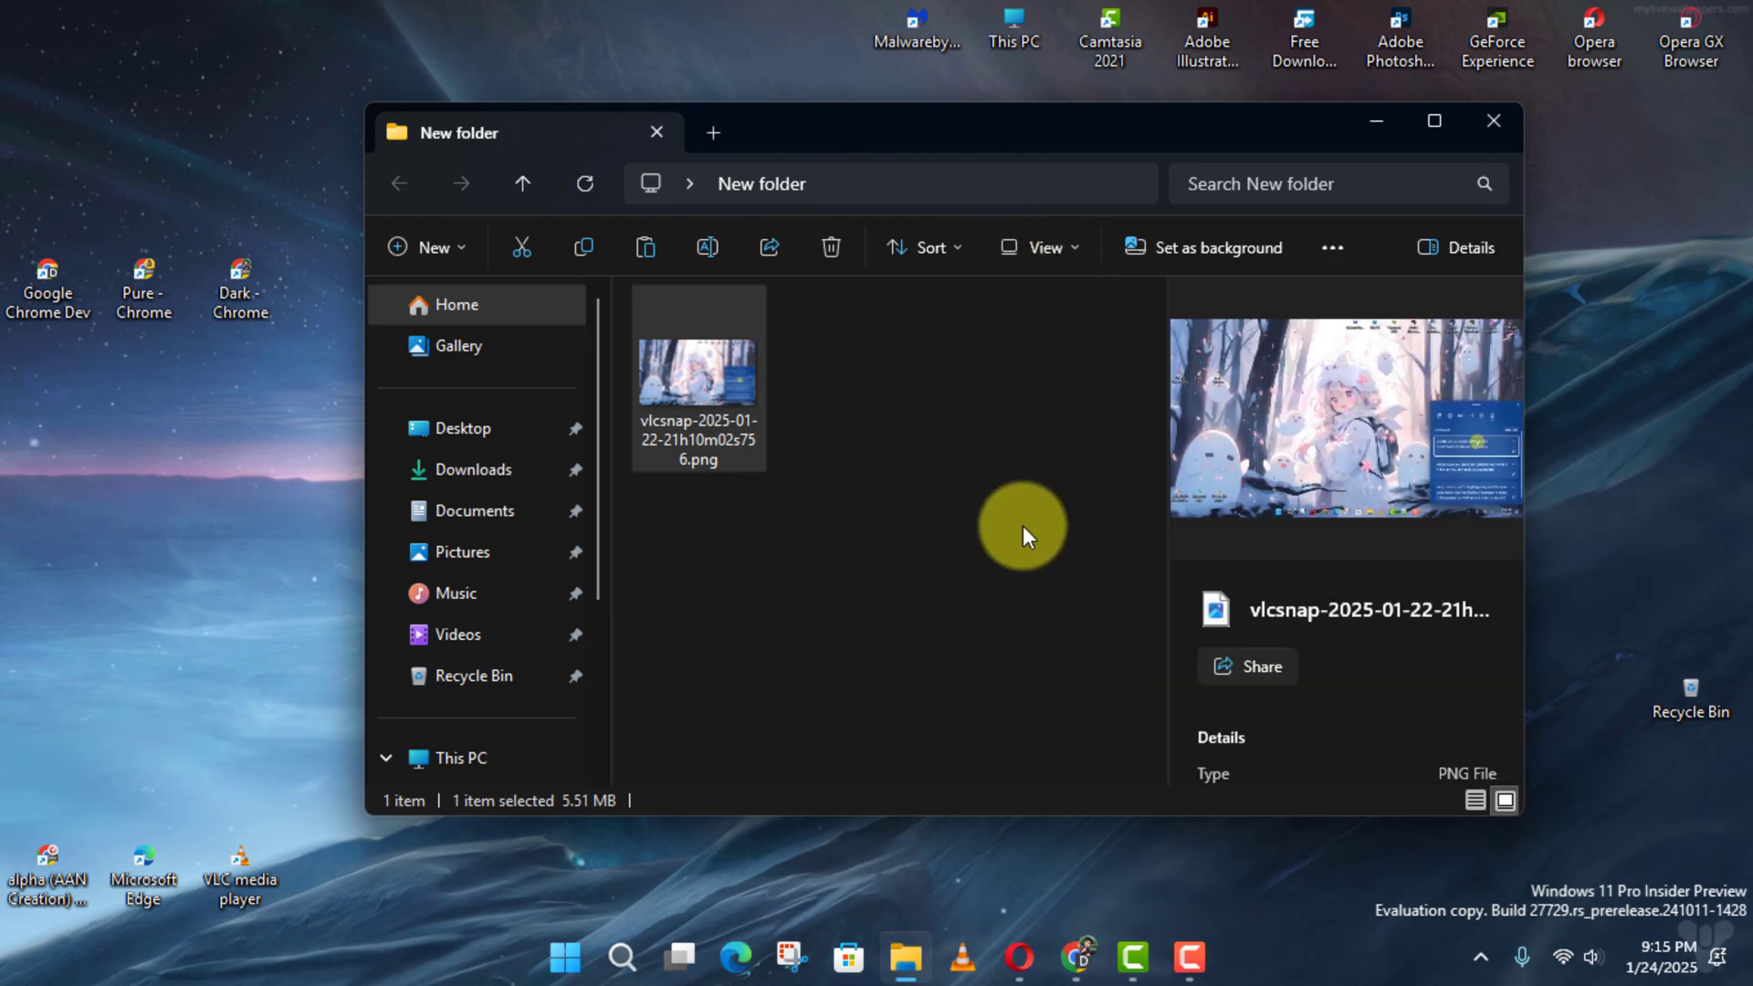
- In Folder Options, choose single-click to open items with underlining only on hover, and confirm
key("alt+F4")
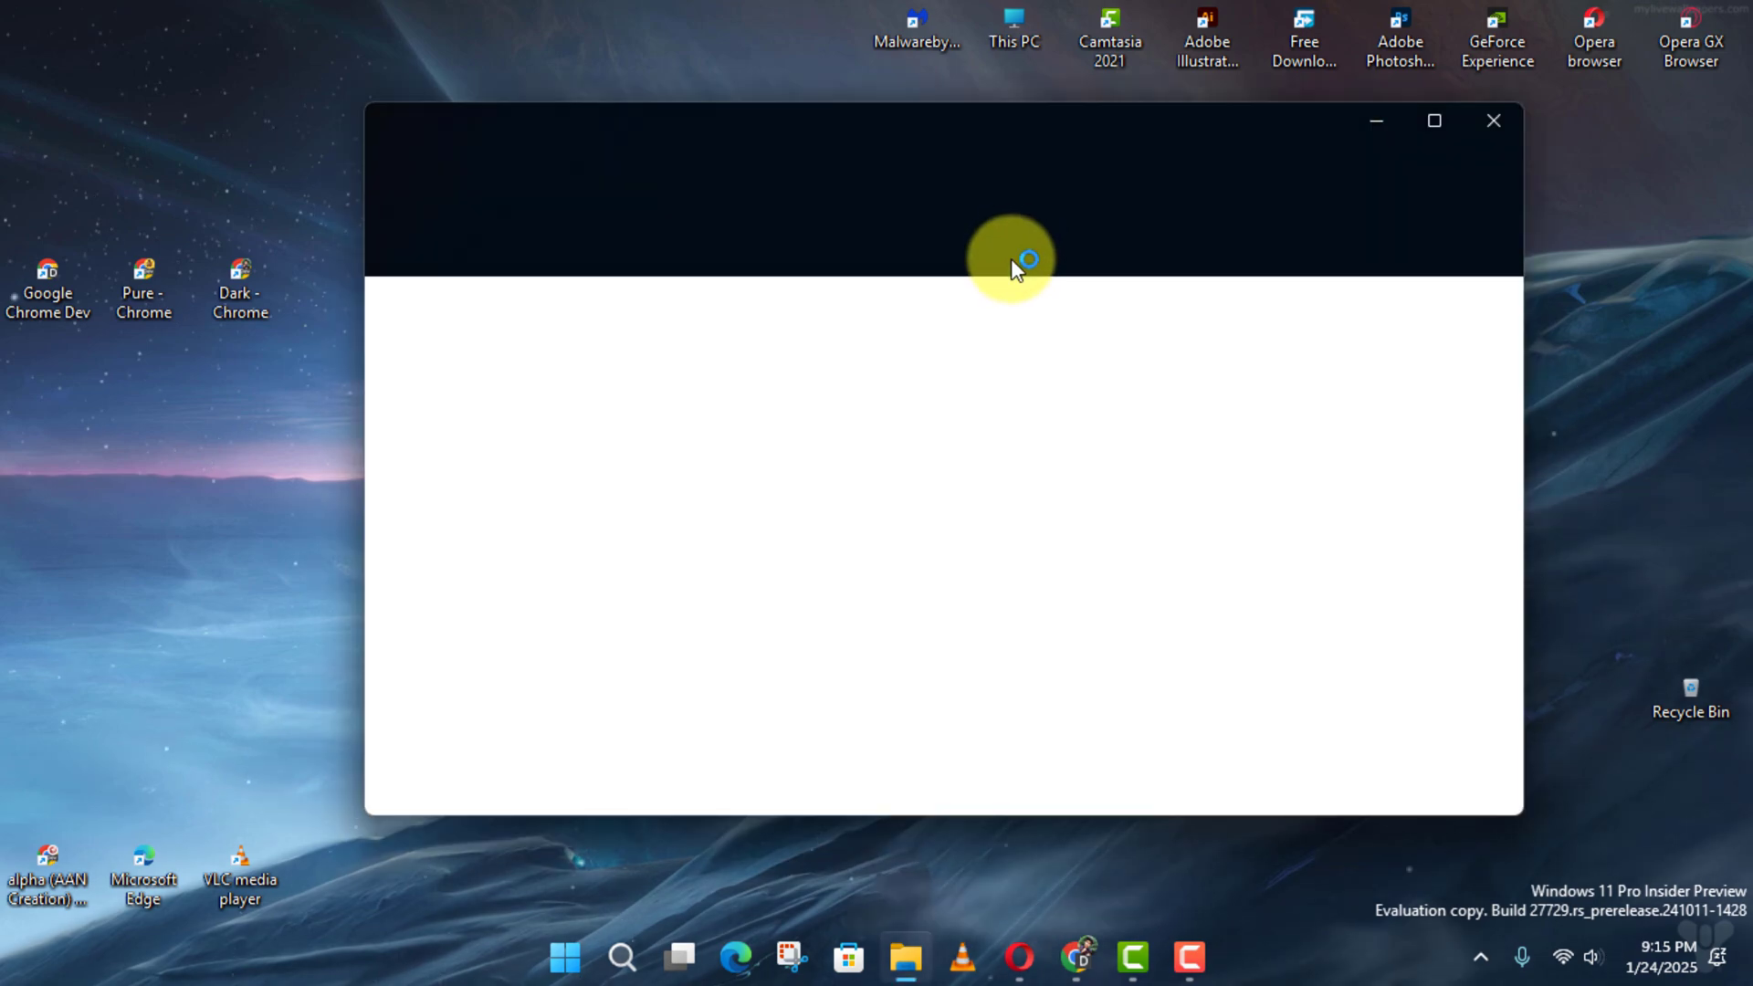
left_click(1131, 248)
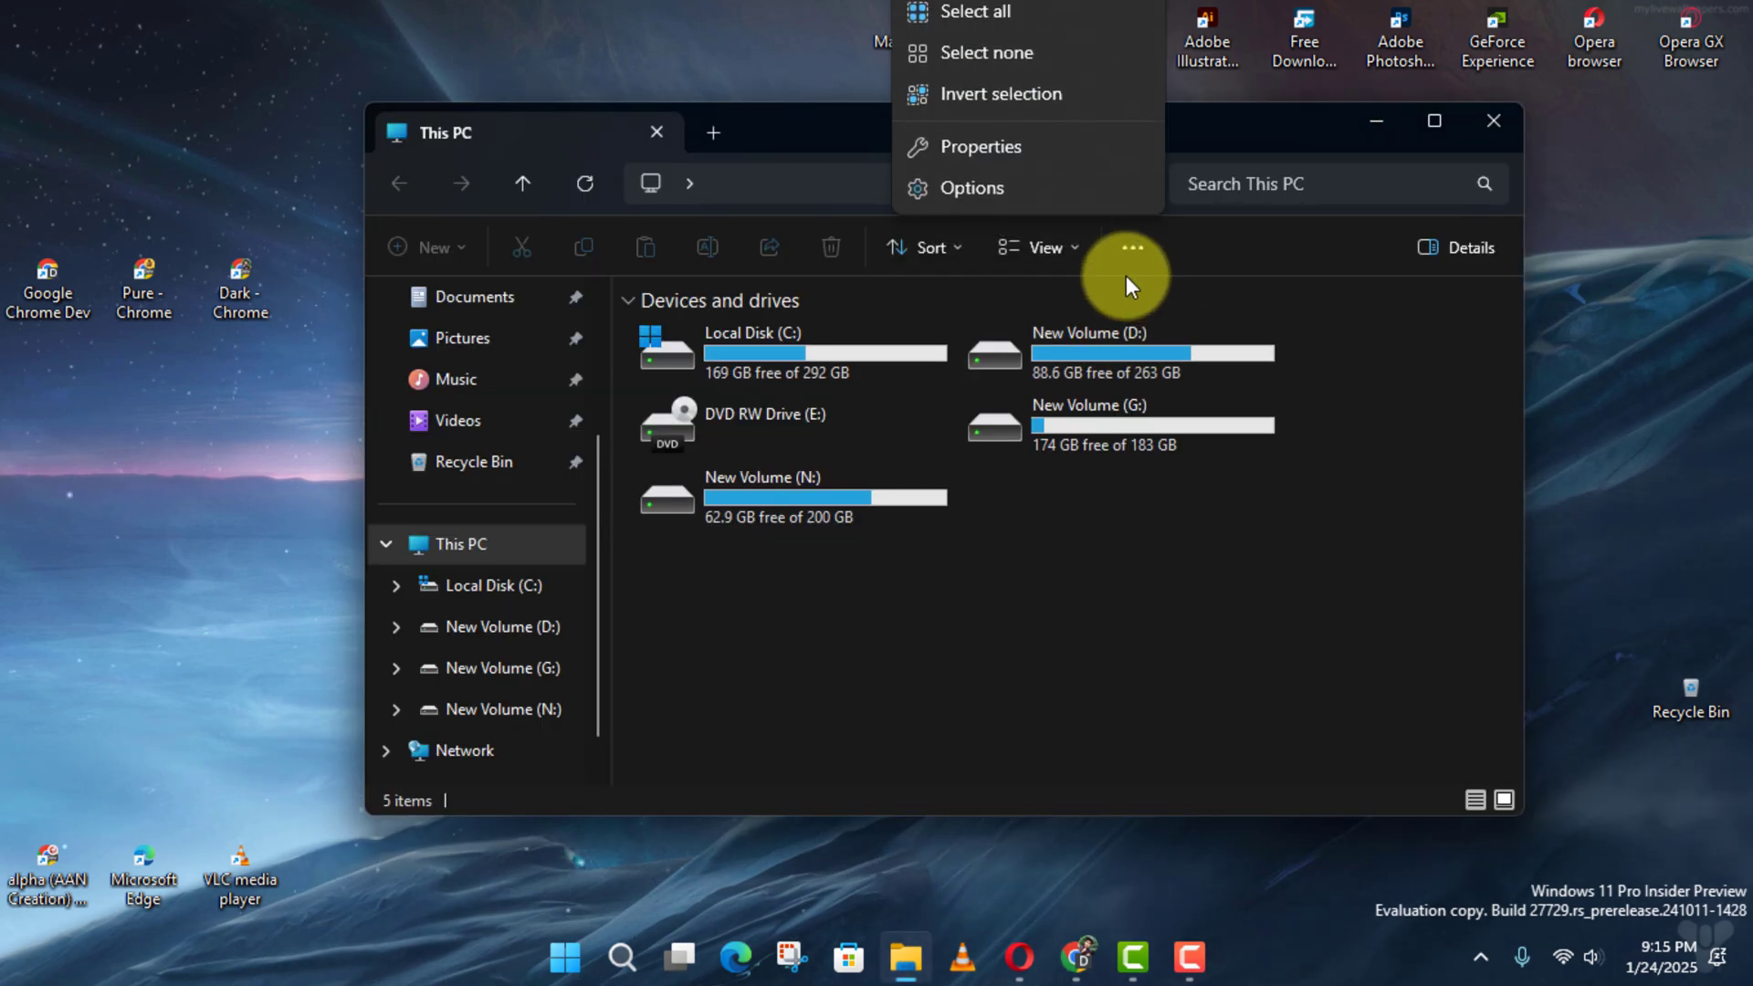
left_click(991, 203)
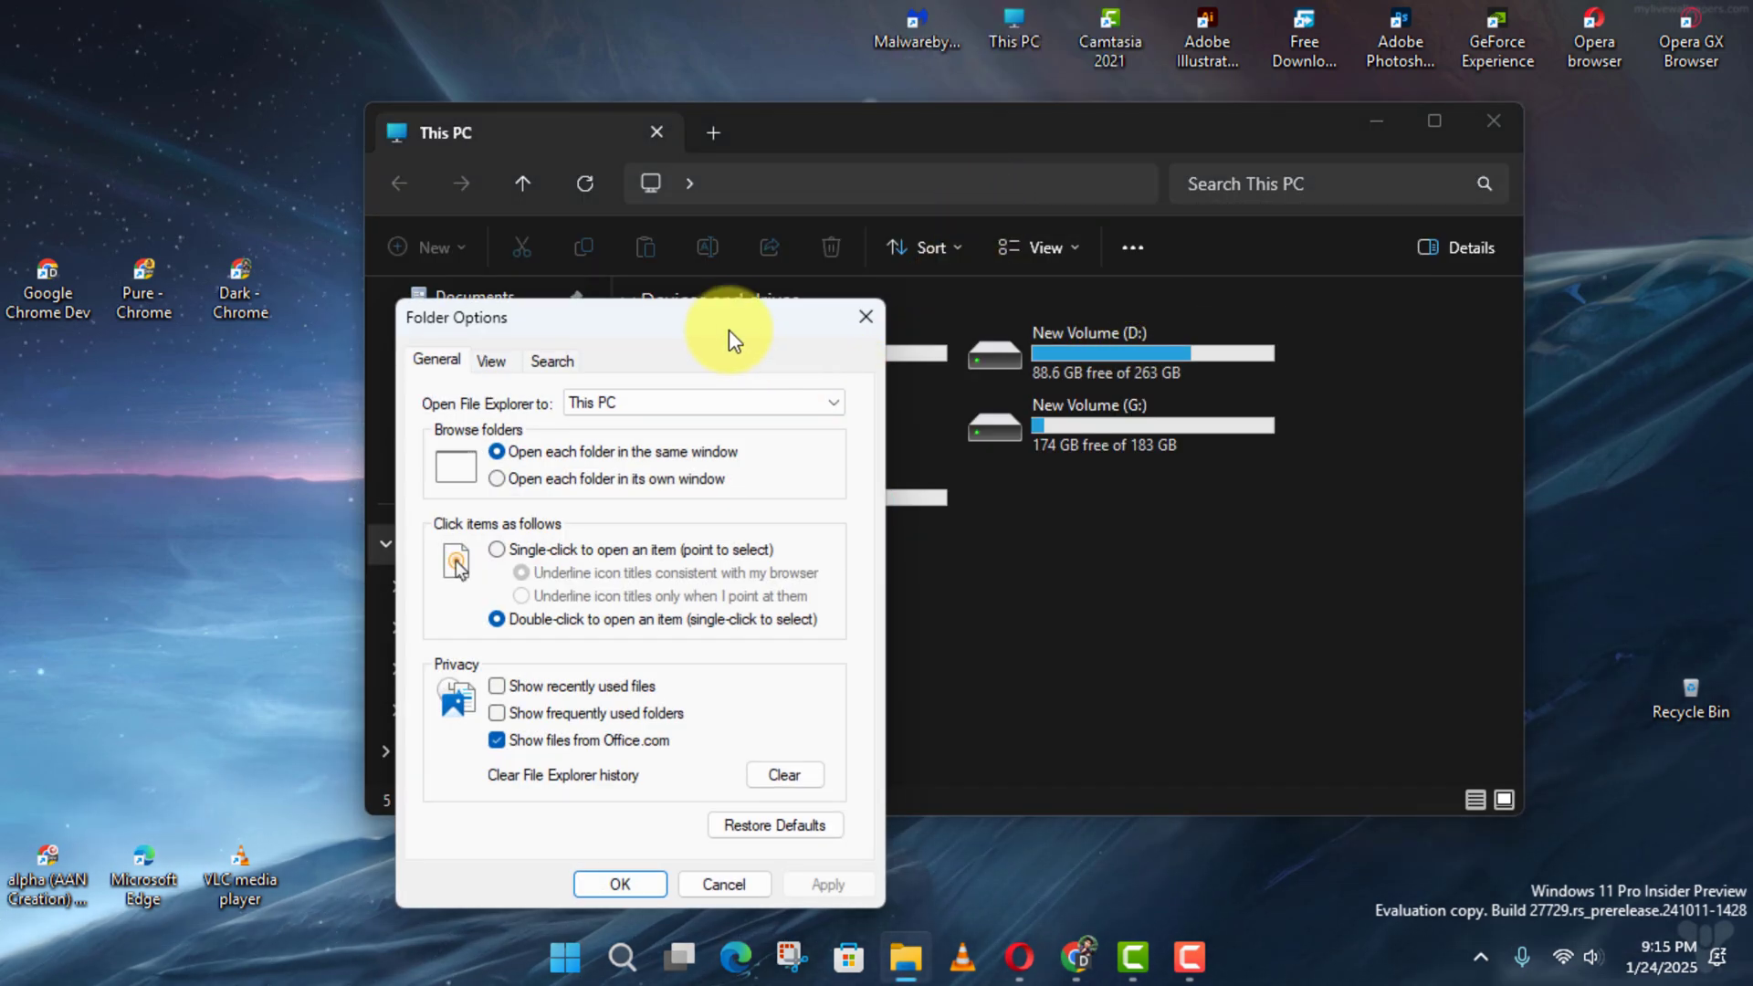
left_click_drag(790, 278, 863, 219)
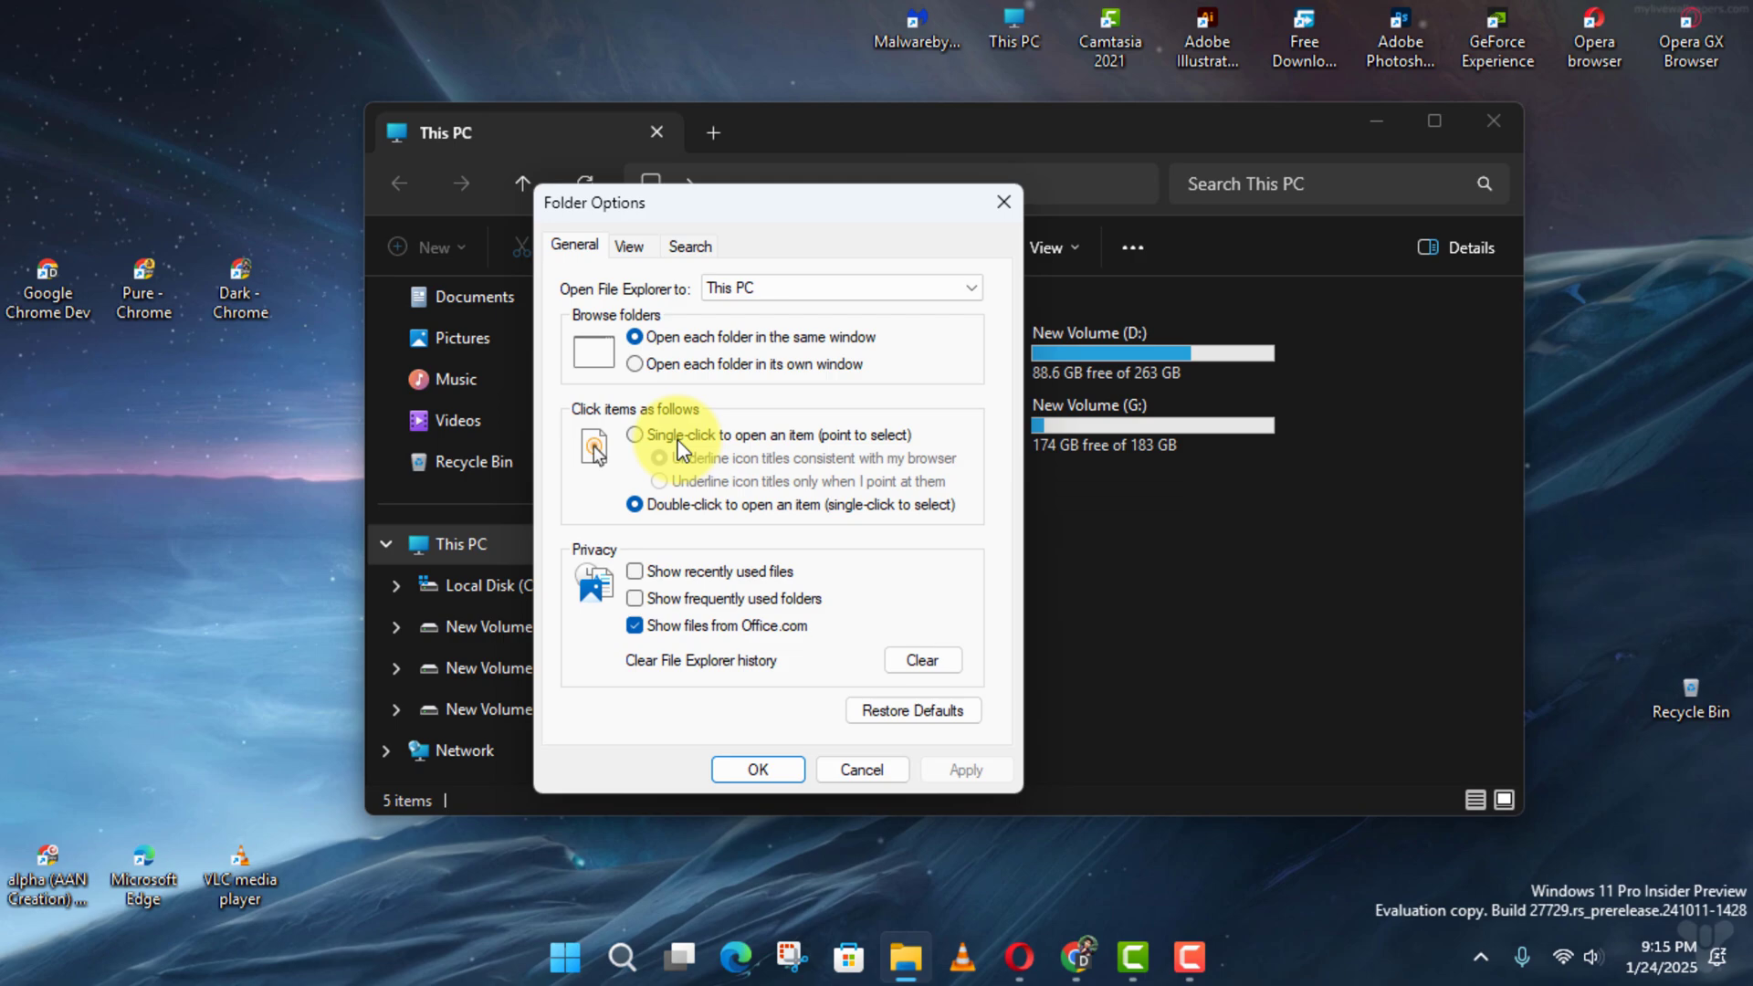
left_click(653, 434)
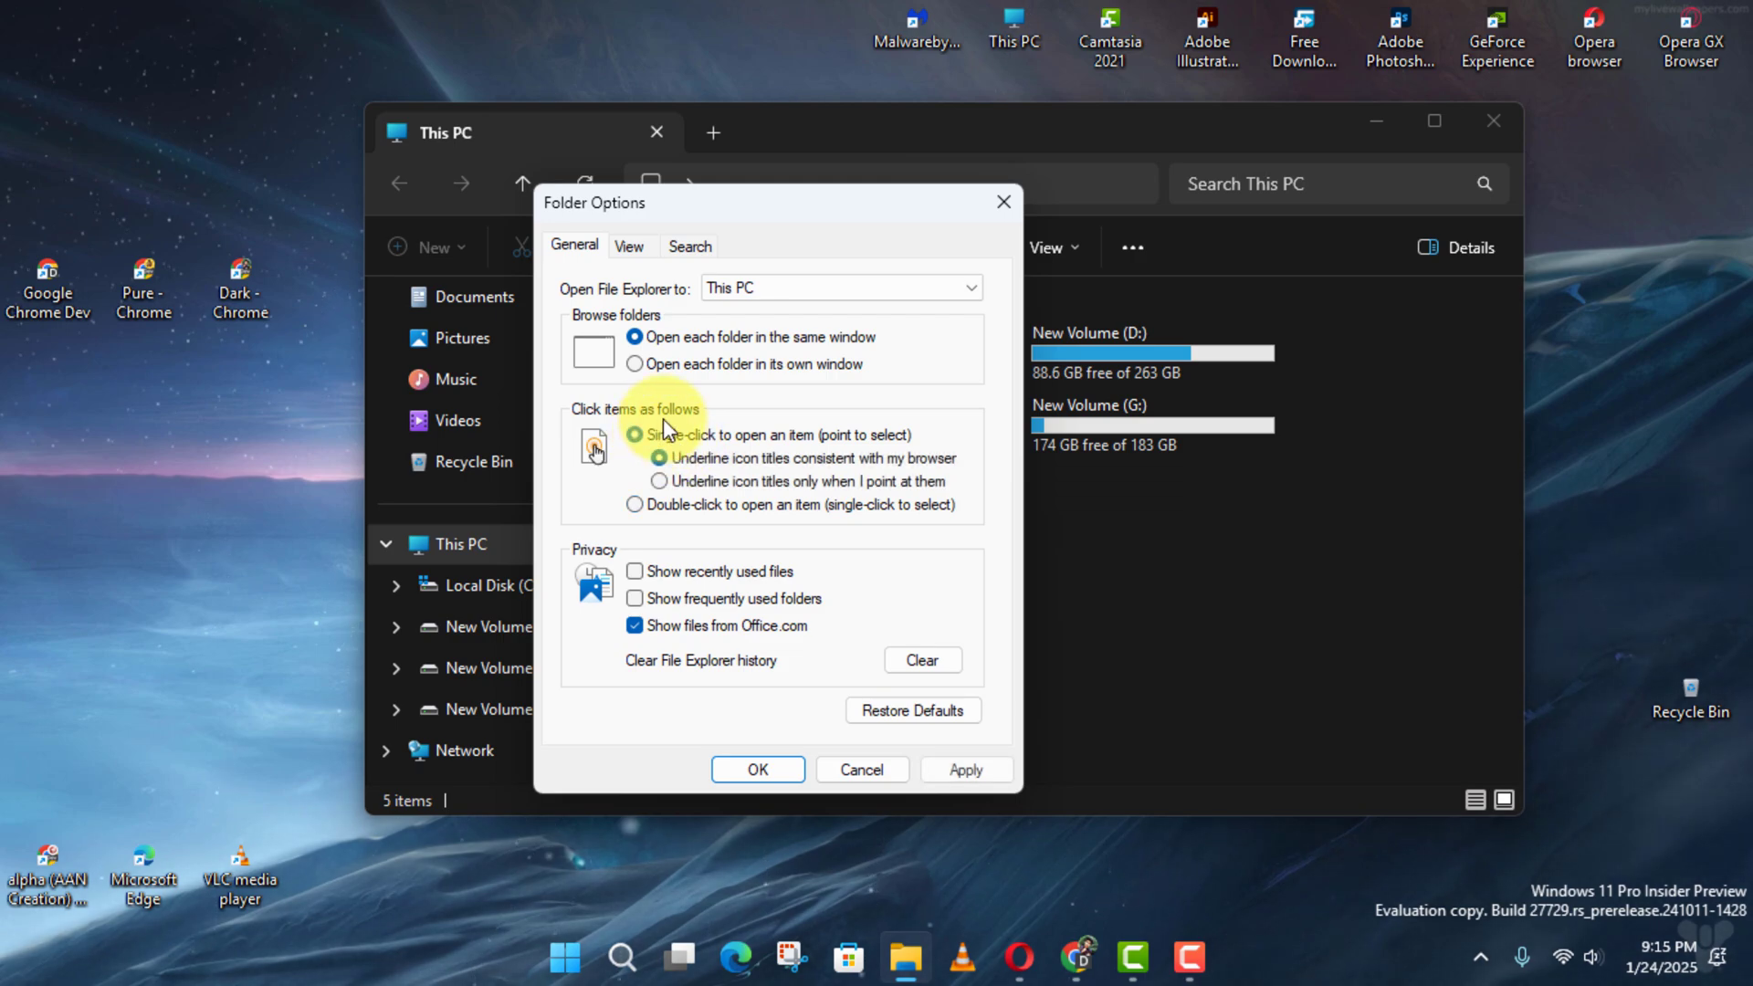
left_click(661, 482)
left_click(980, 764)
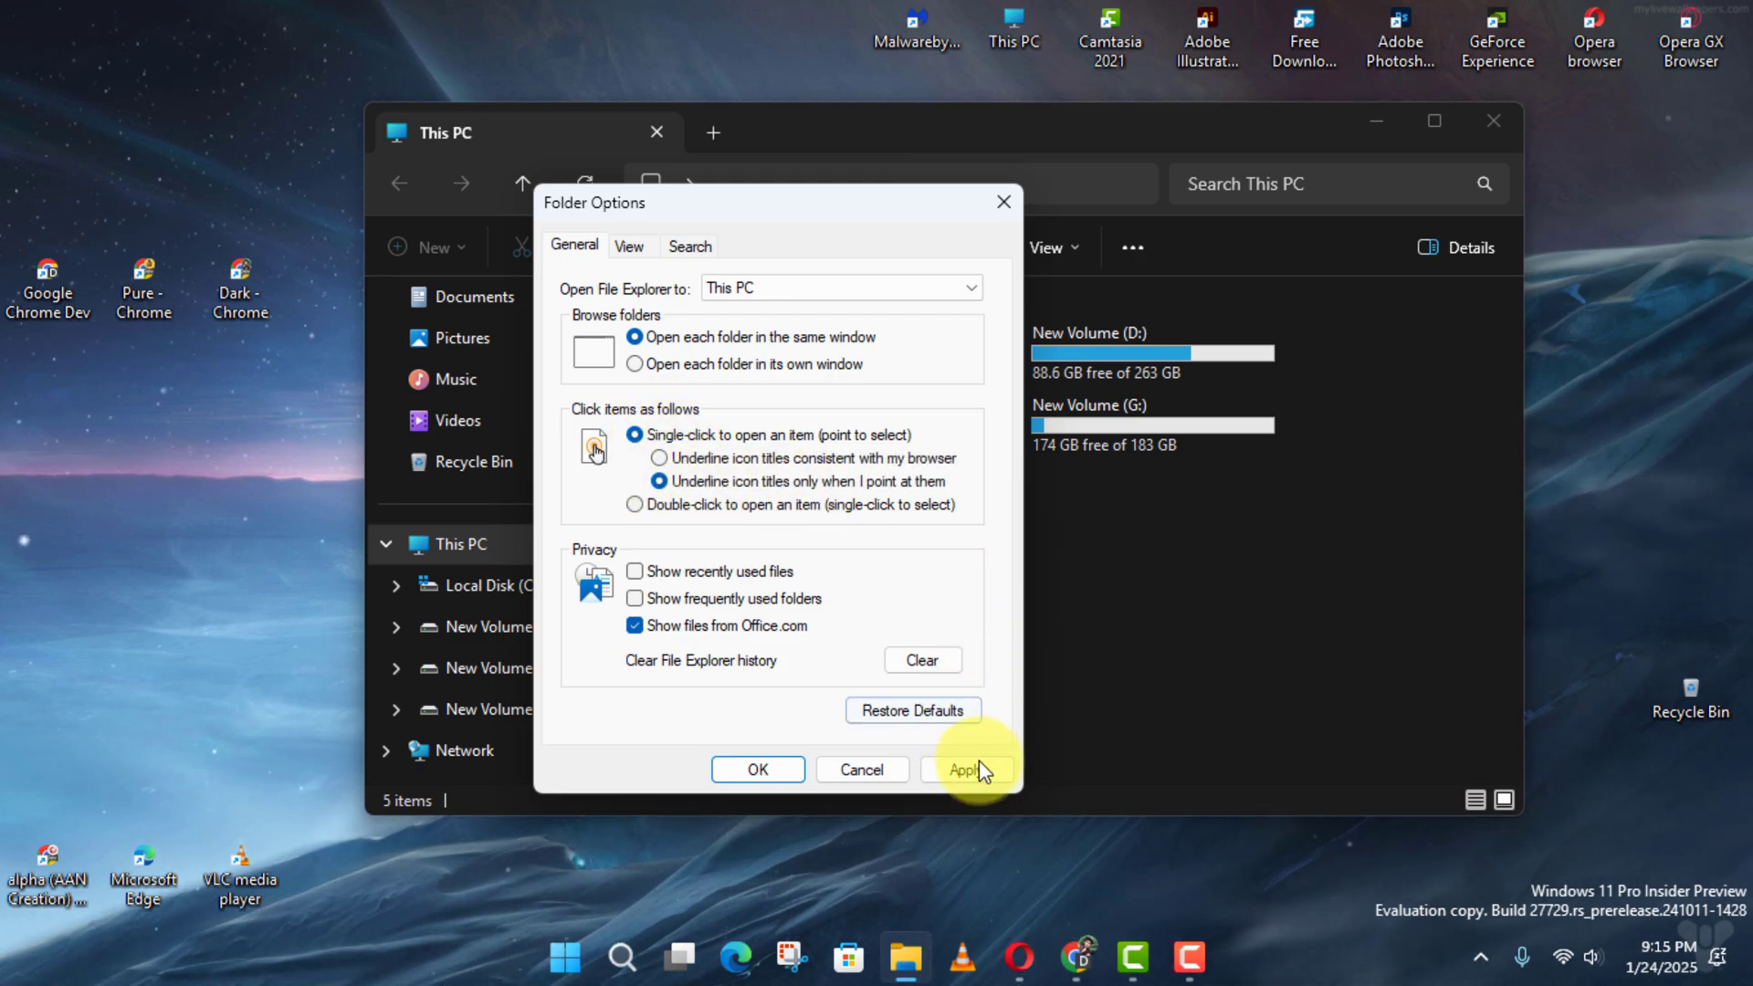
left_click(761, 771)
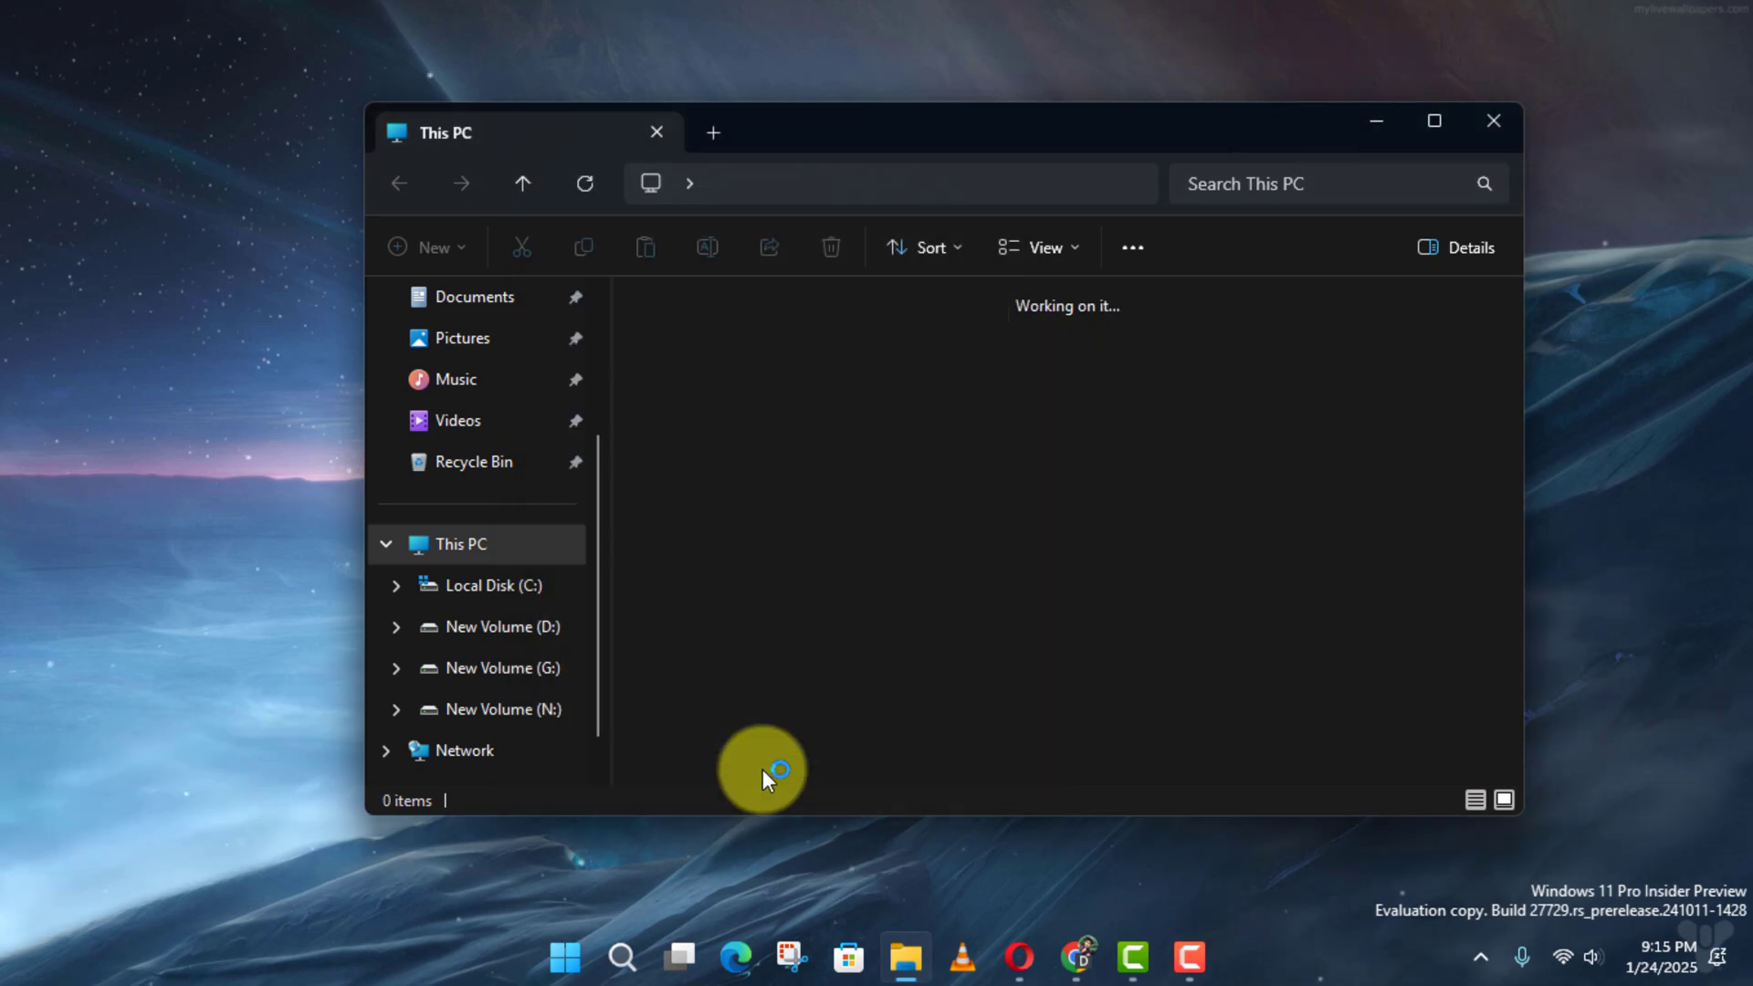
- Close the This PC windows, returning to the desktop
left_click(1483, 133)
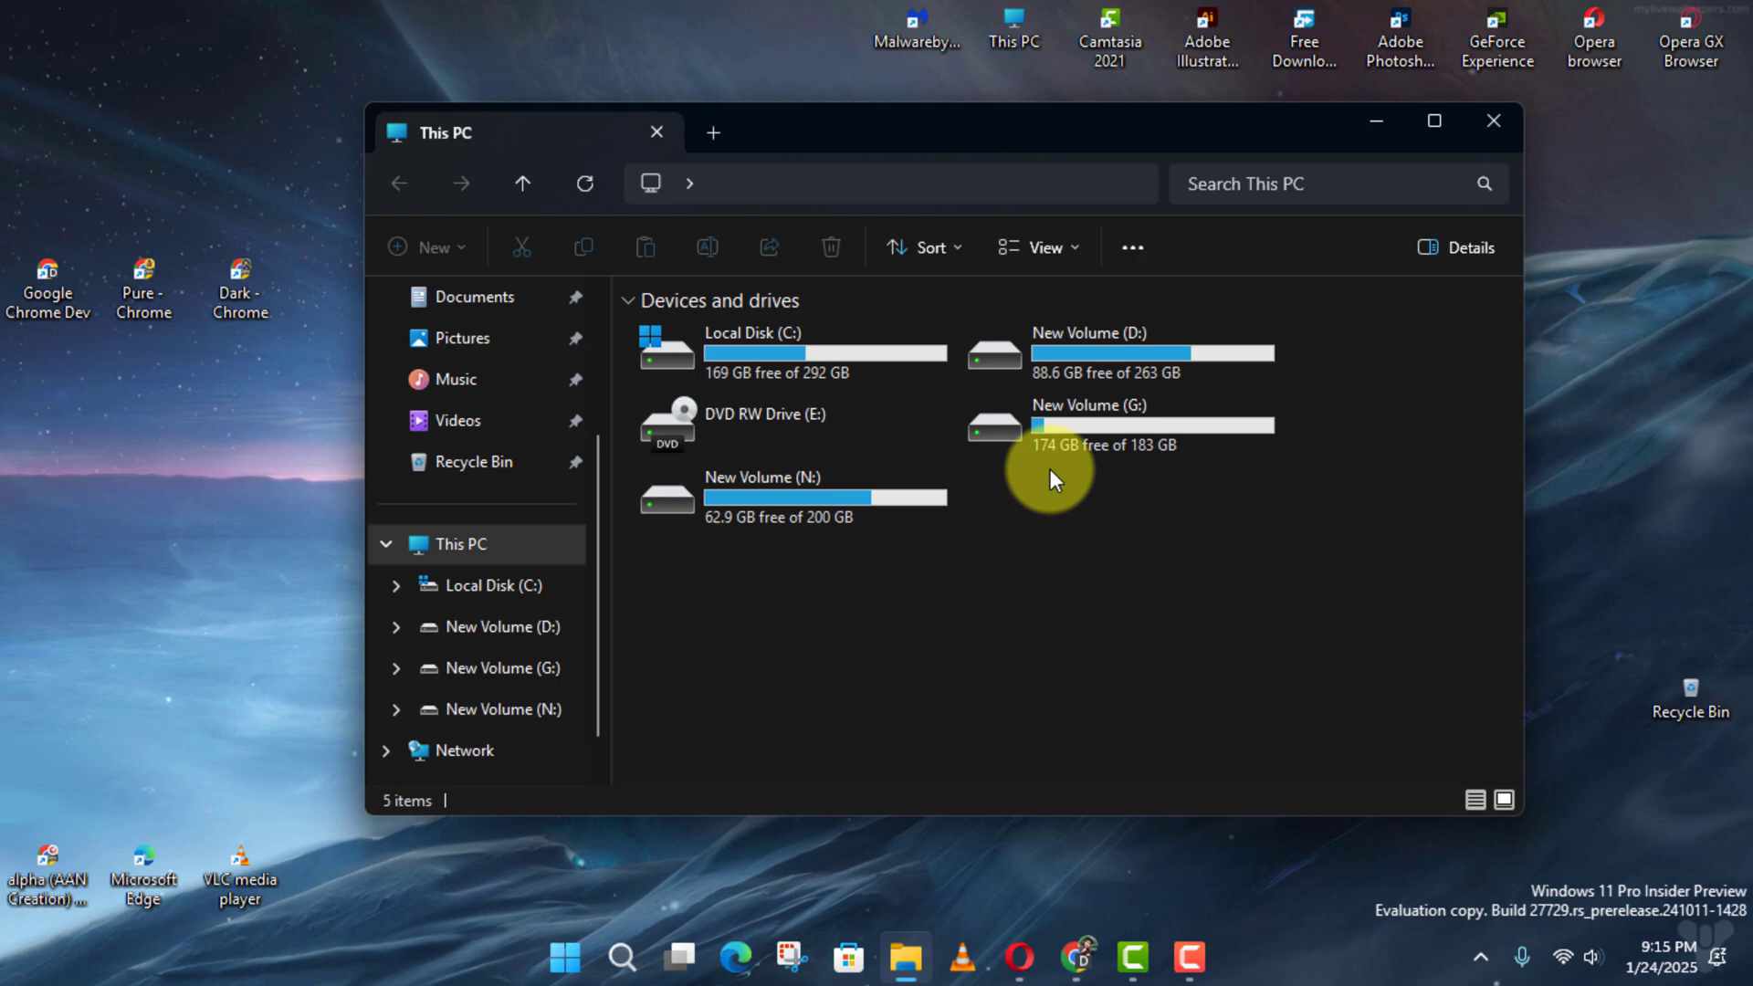
left_click(1493, 121)
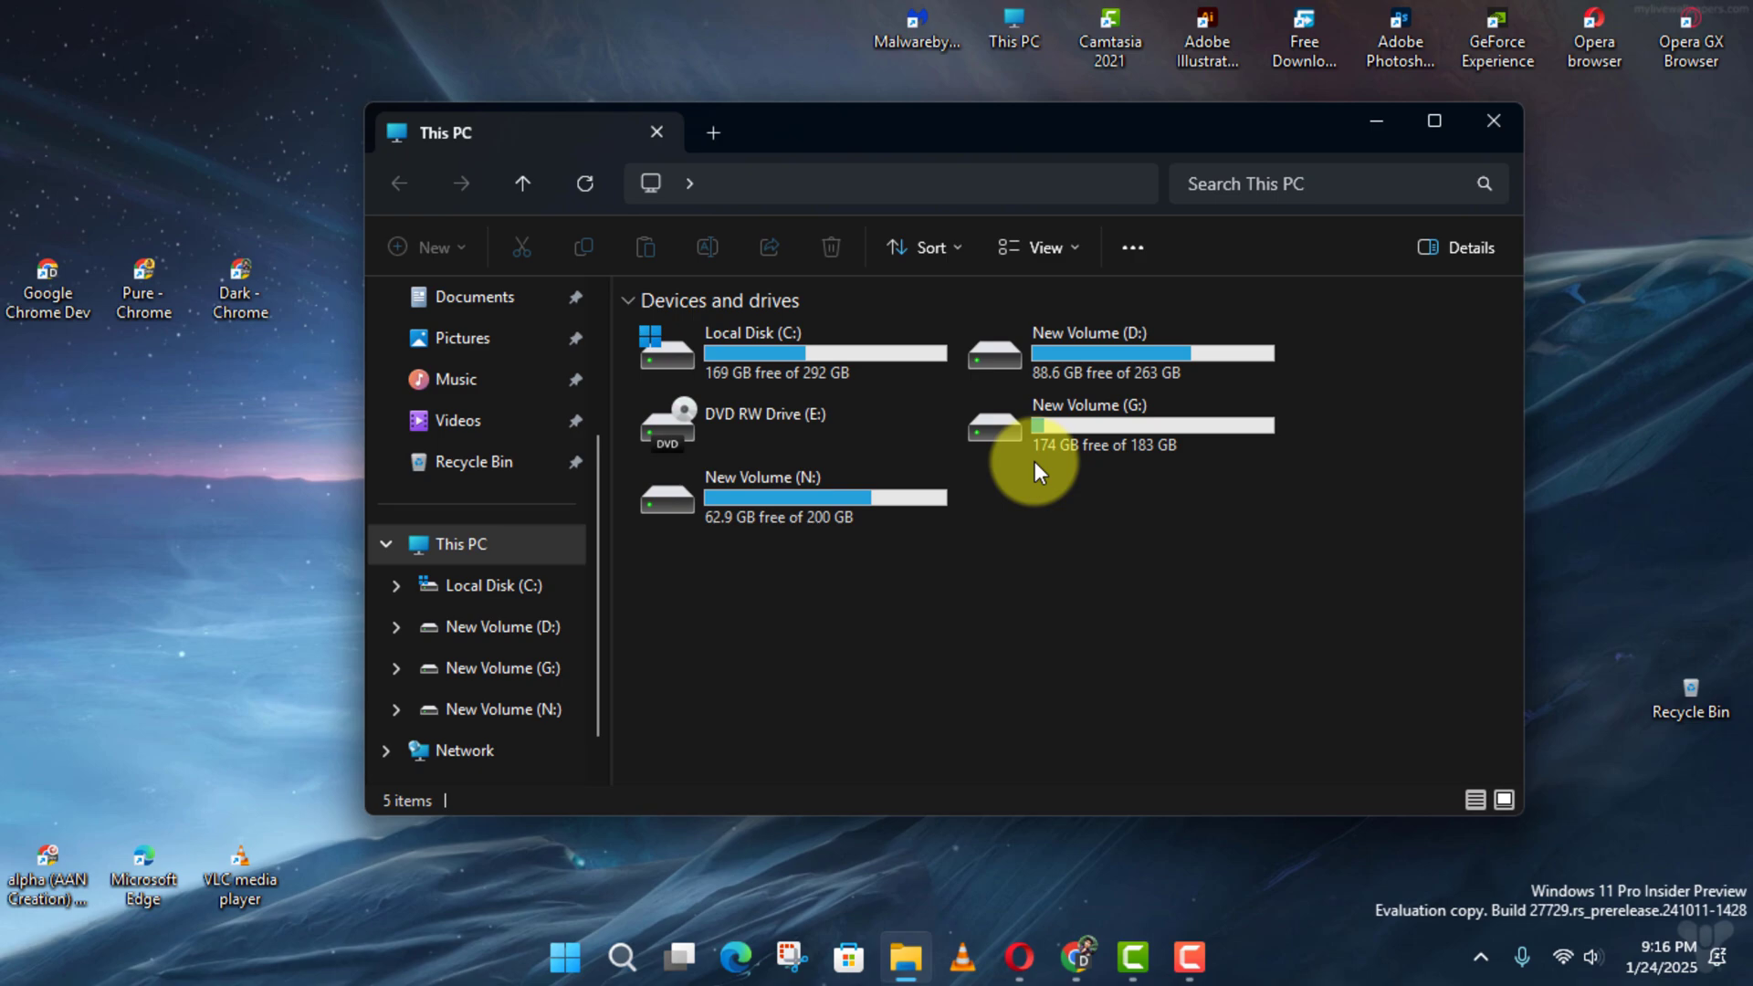
left_click(1490, 121)
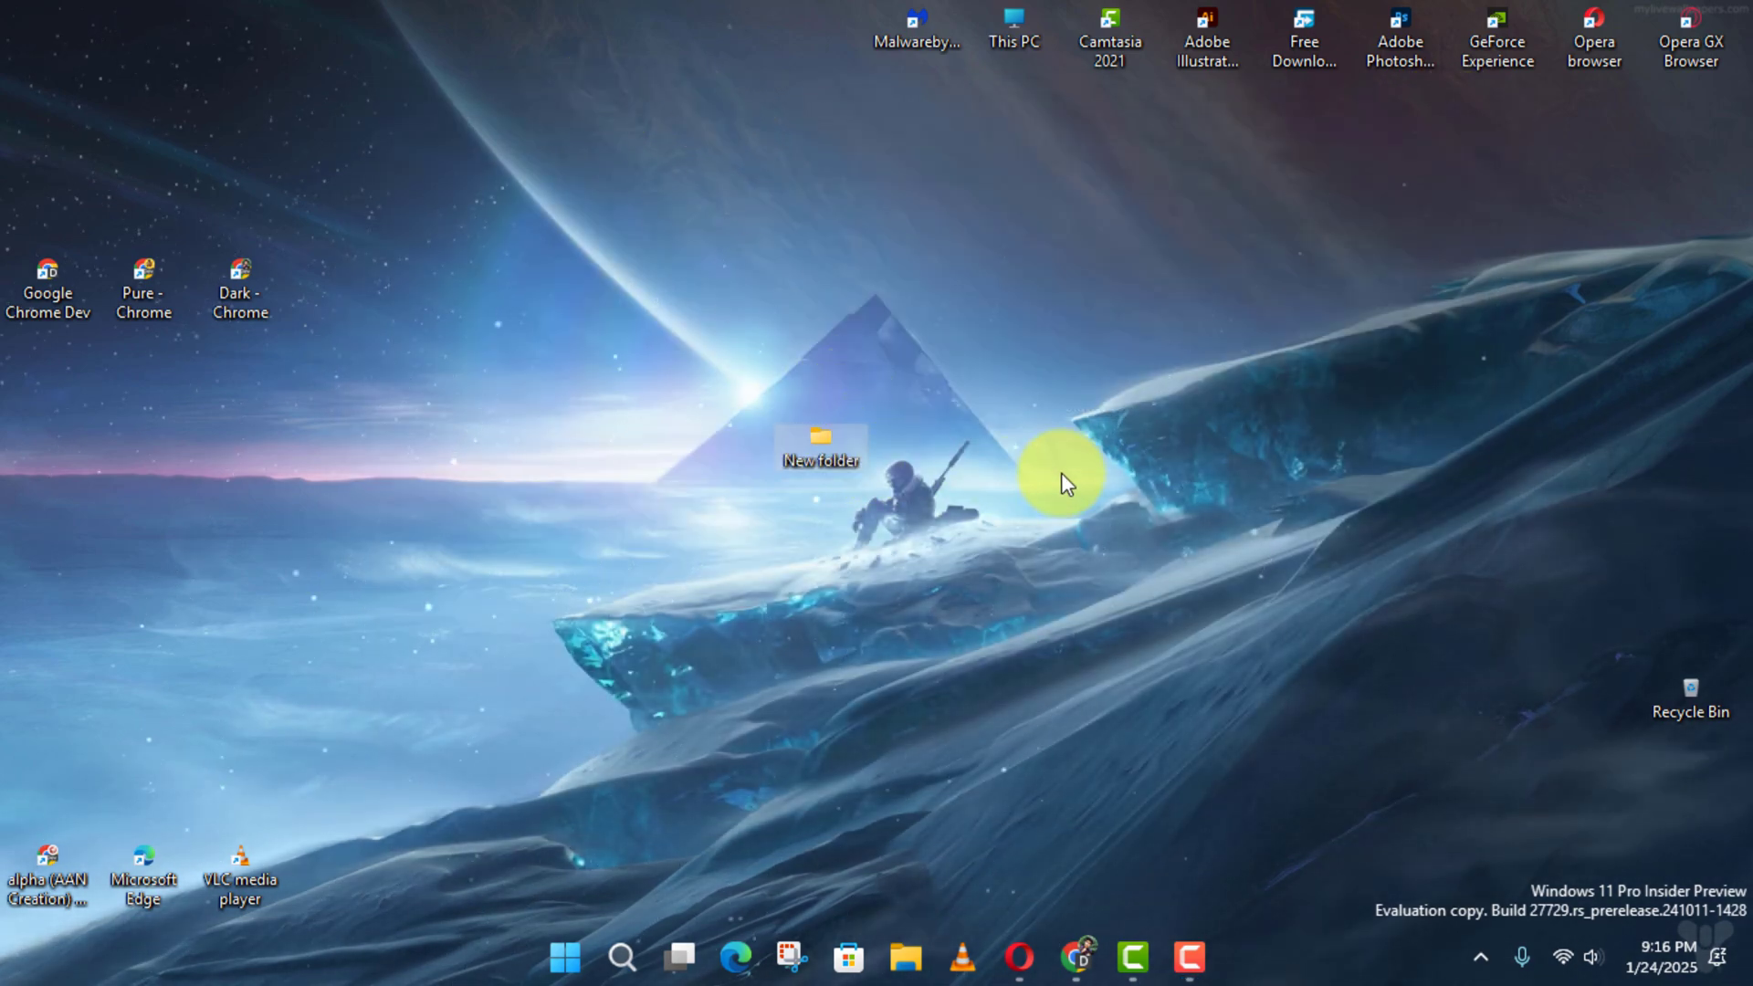
- In New folder, turn on View > Show > Item check boxes
double_click(854, 466)
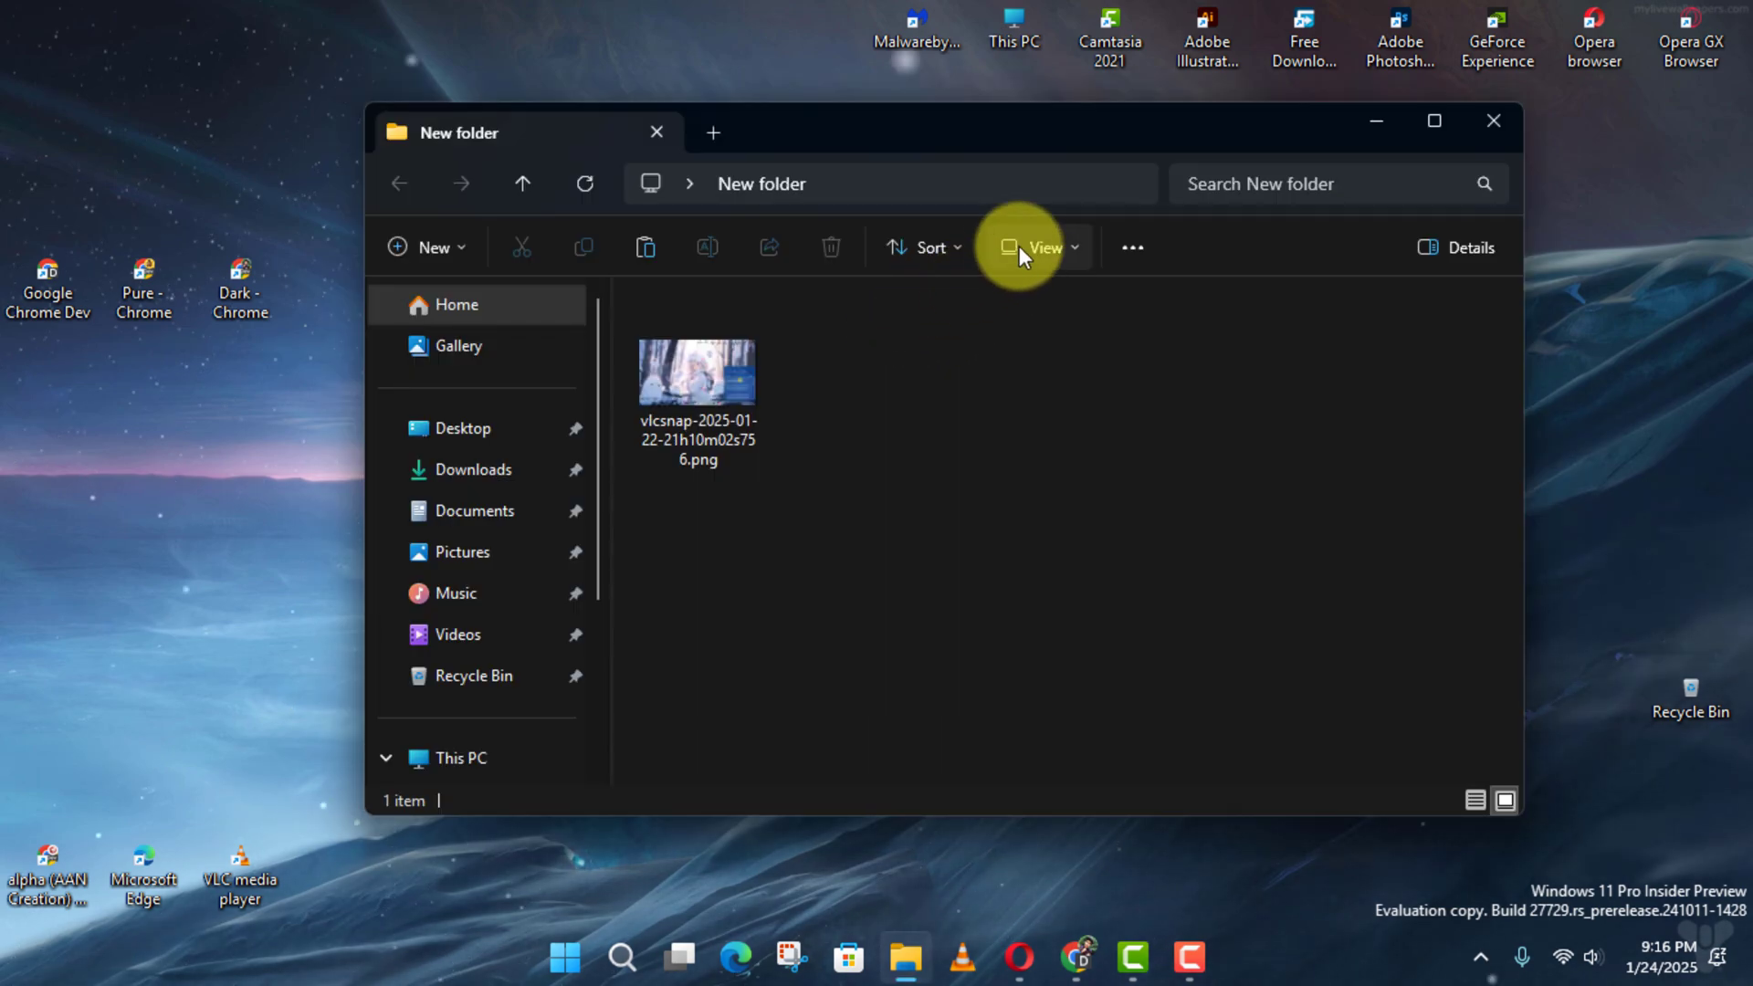
left_click(948, 250)
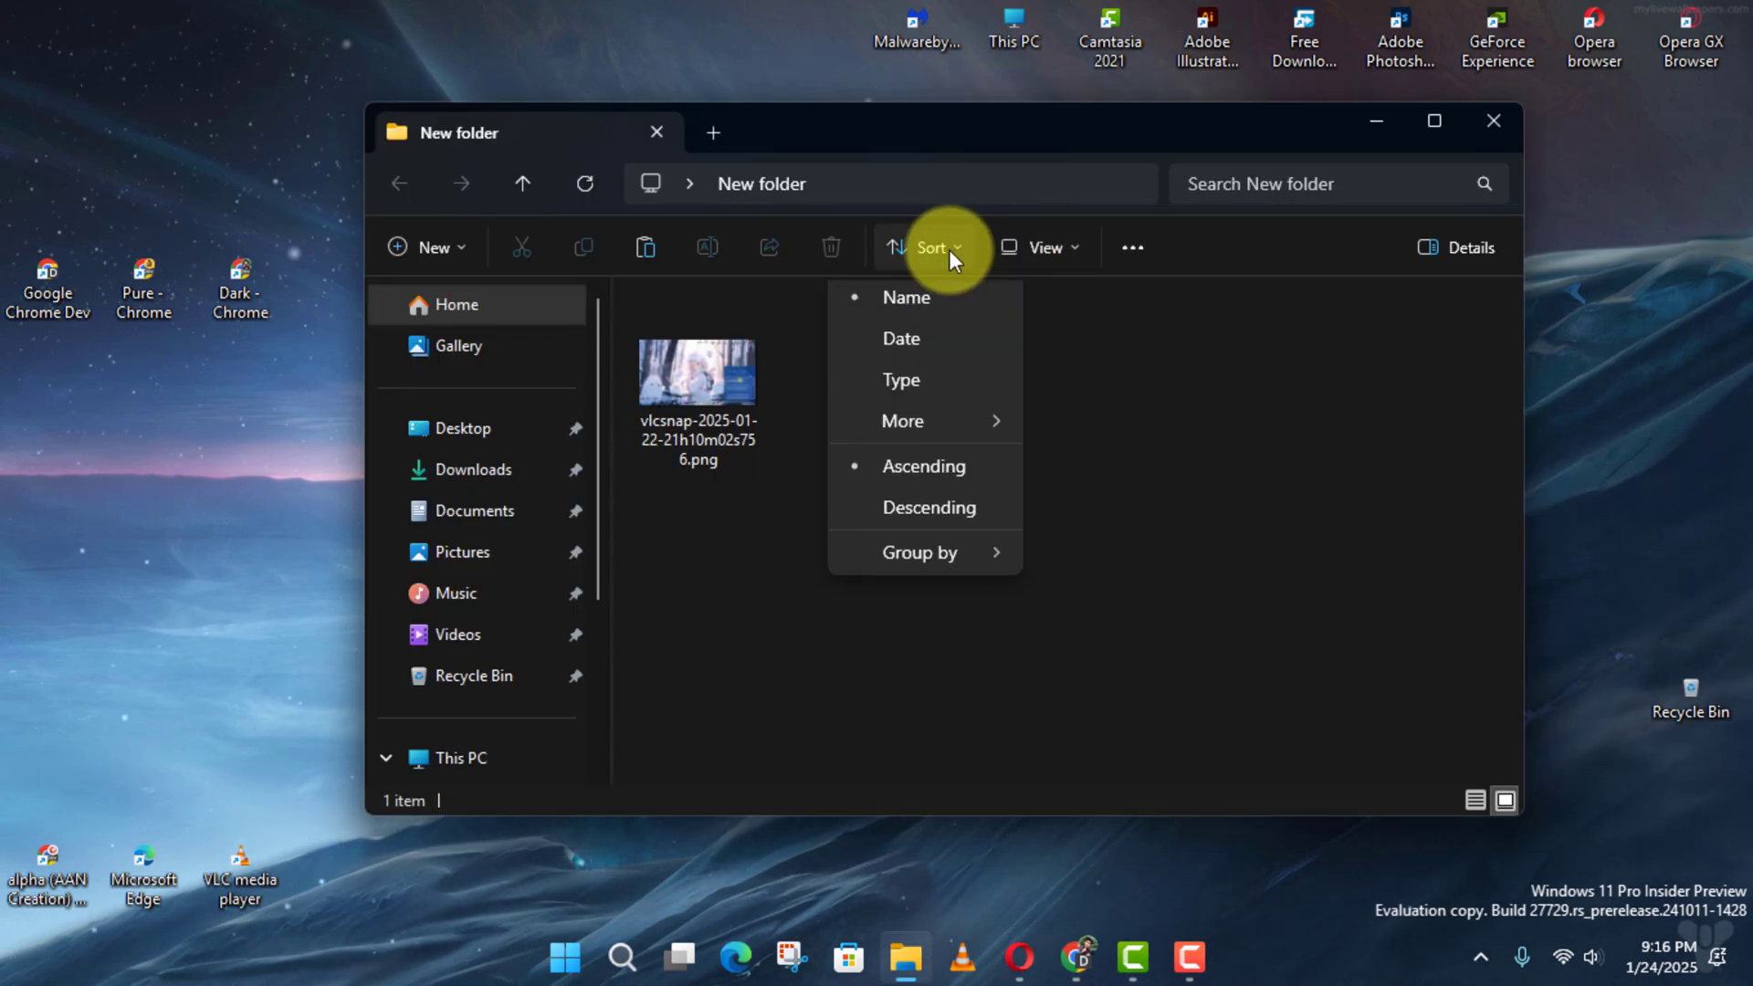
left_click(1092, 373)
left_click(1044, 264)
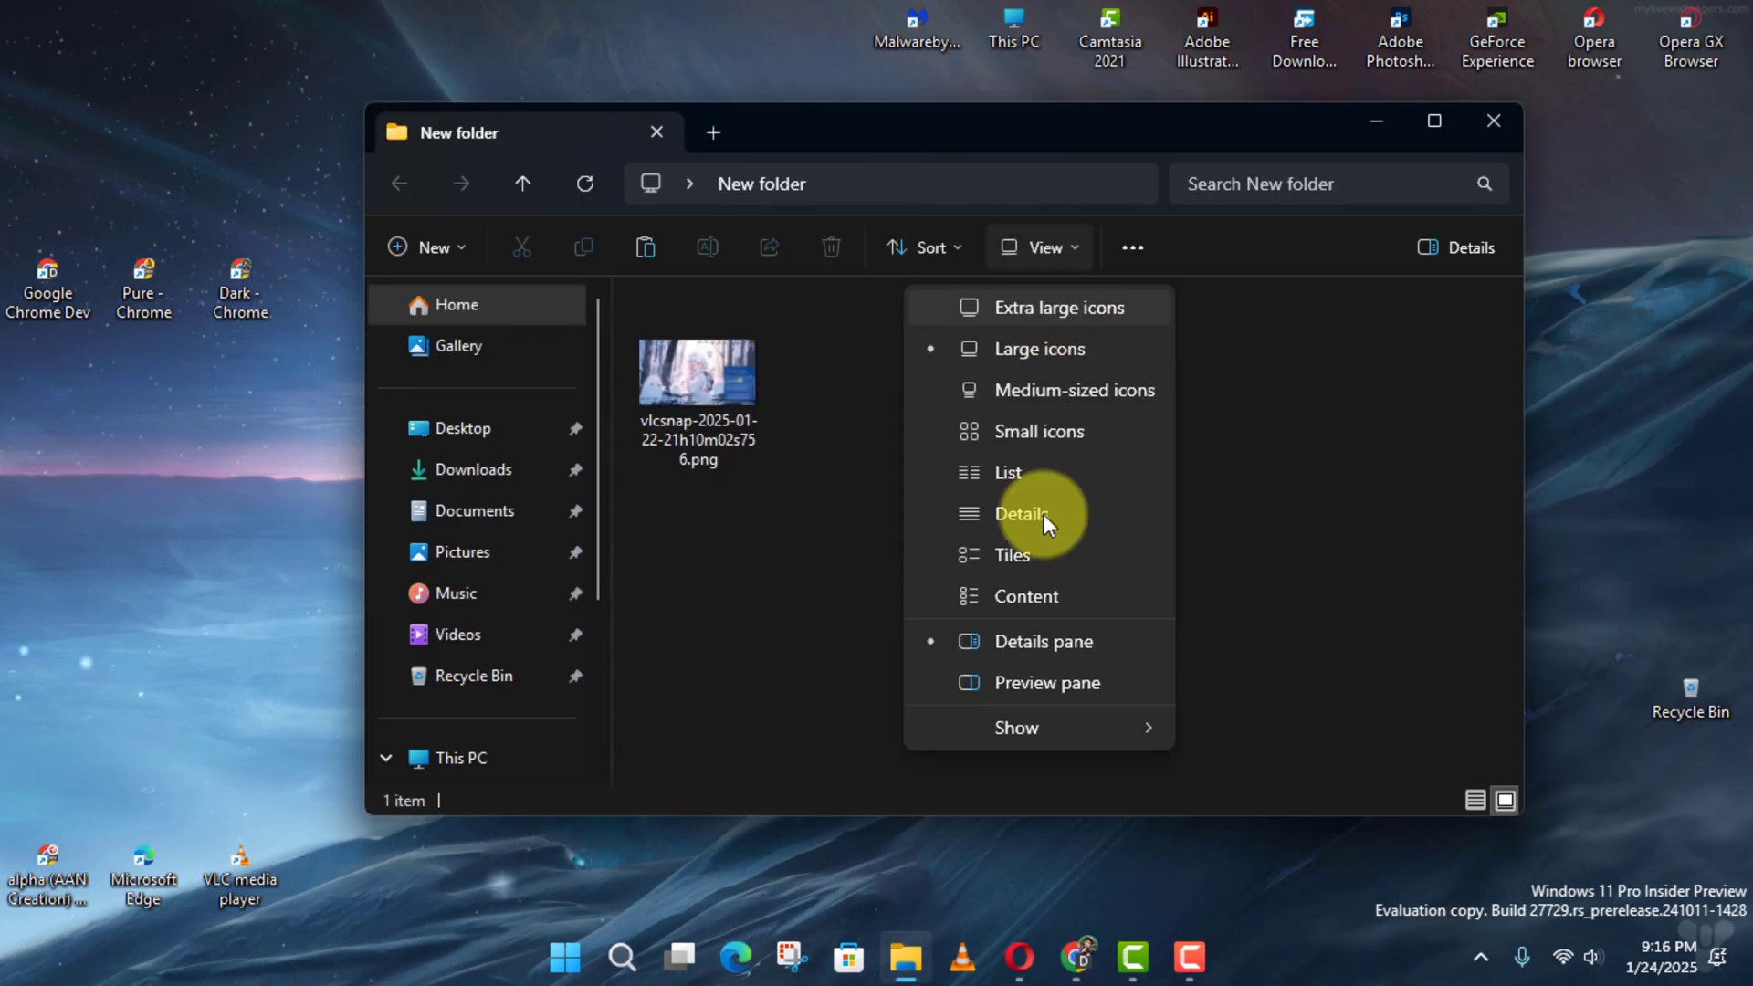
left_click(1067, 719)
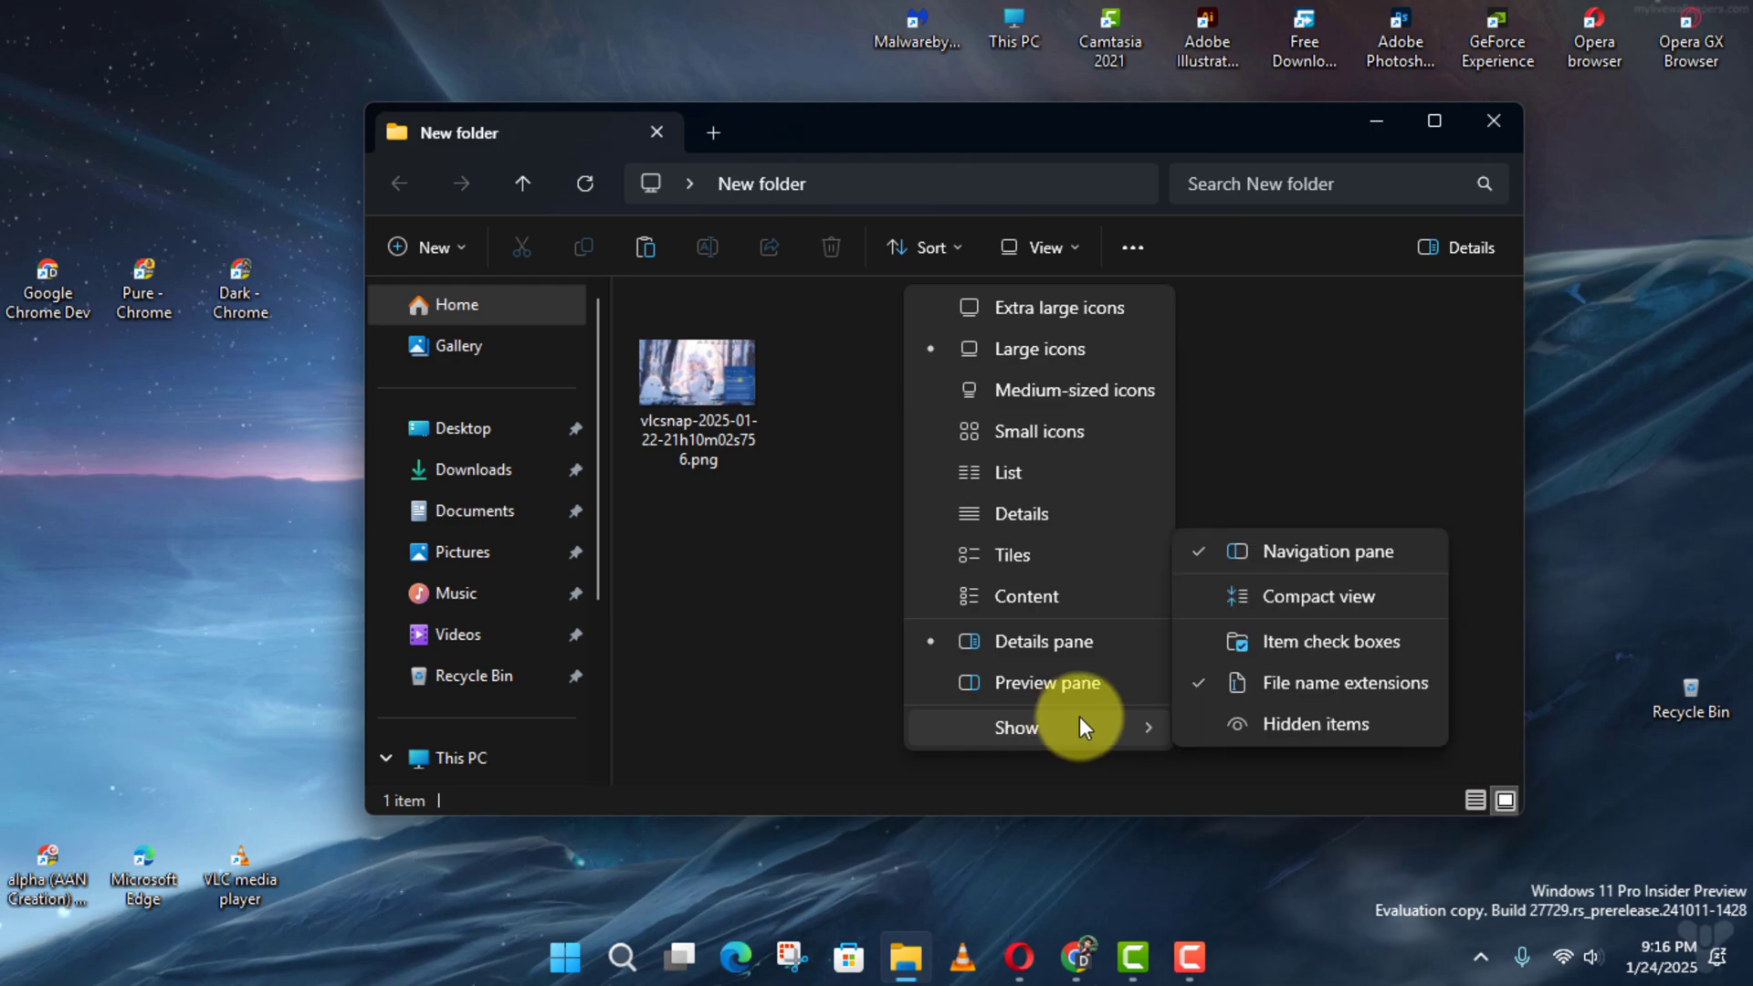
left_click(1274, 640)
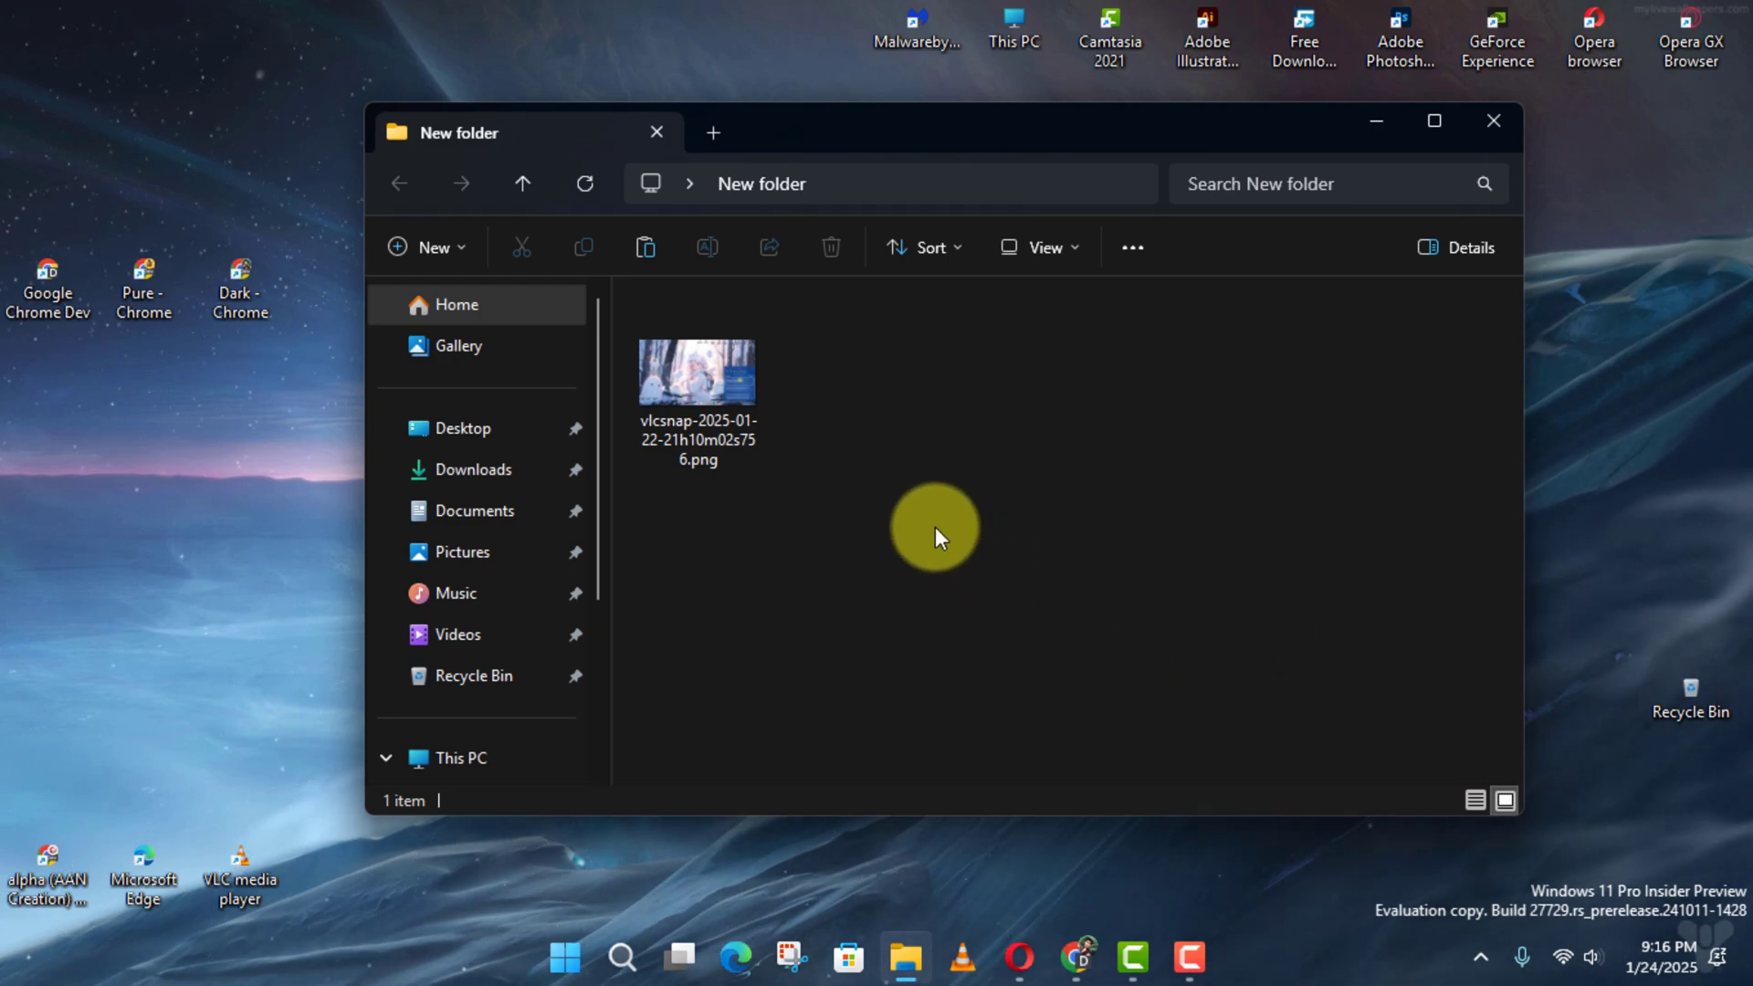
- Test selecting and deselecting the screenshot using its check box
left_click(713, 473)
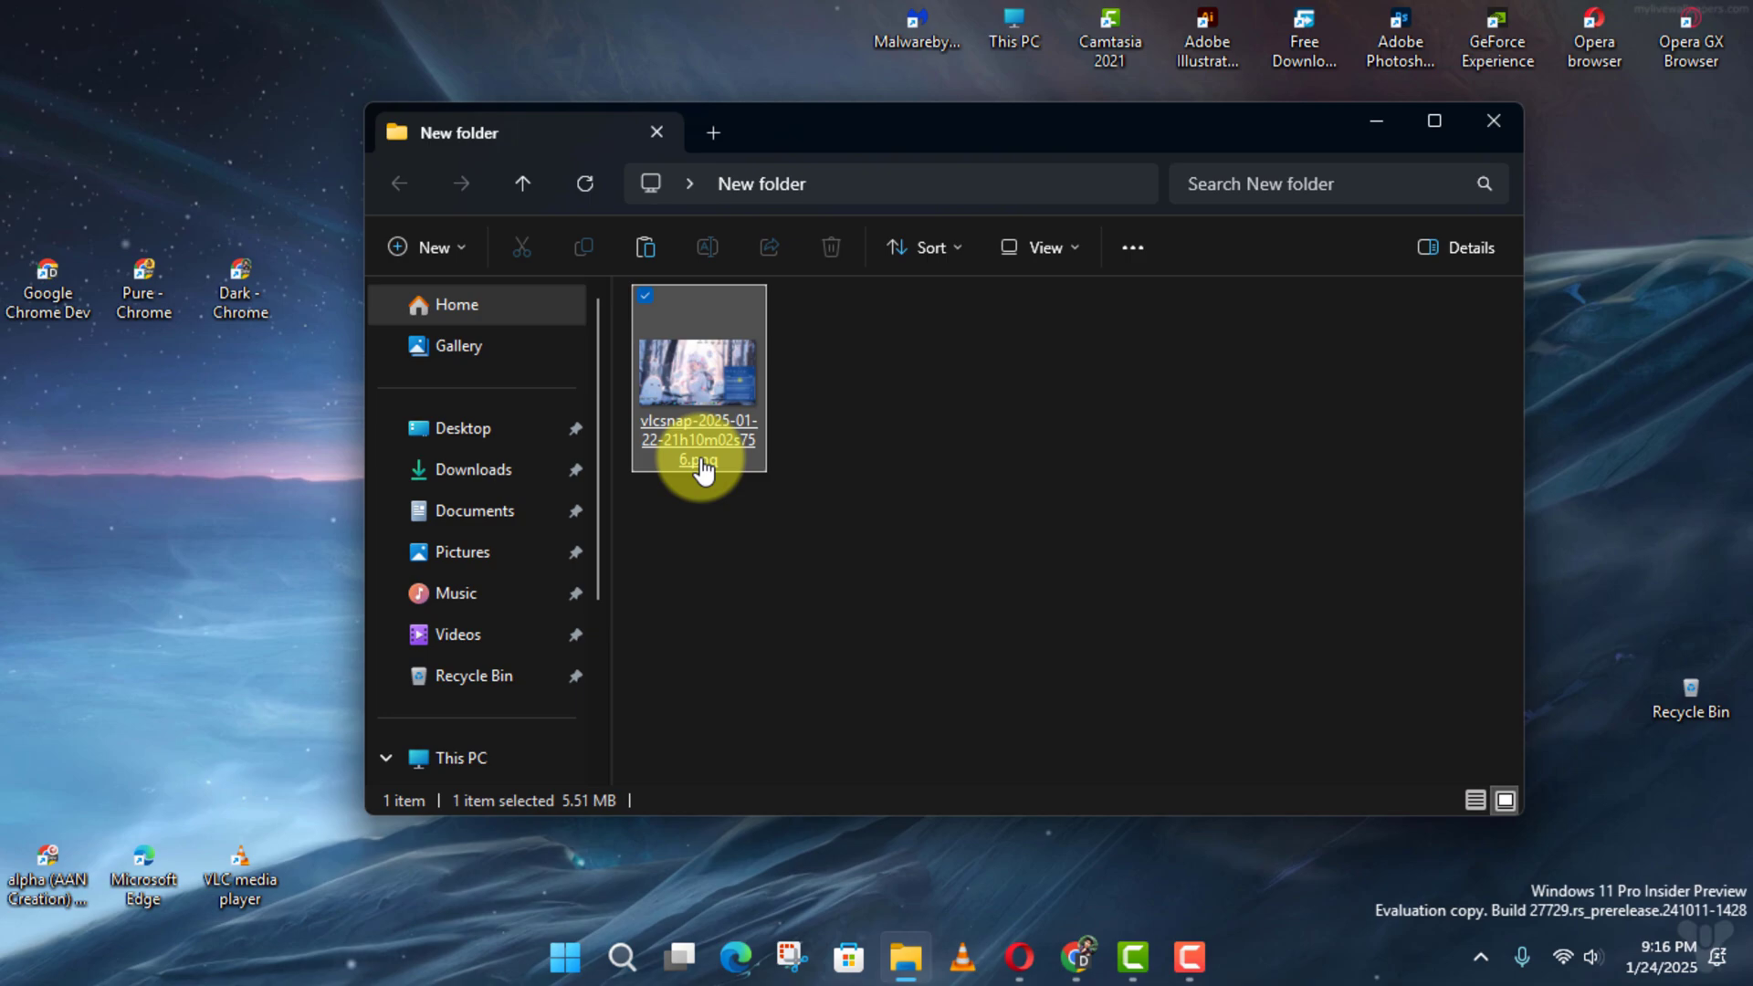
left_click(651, 302)
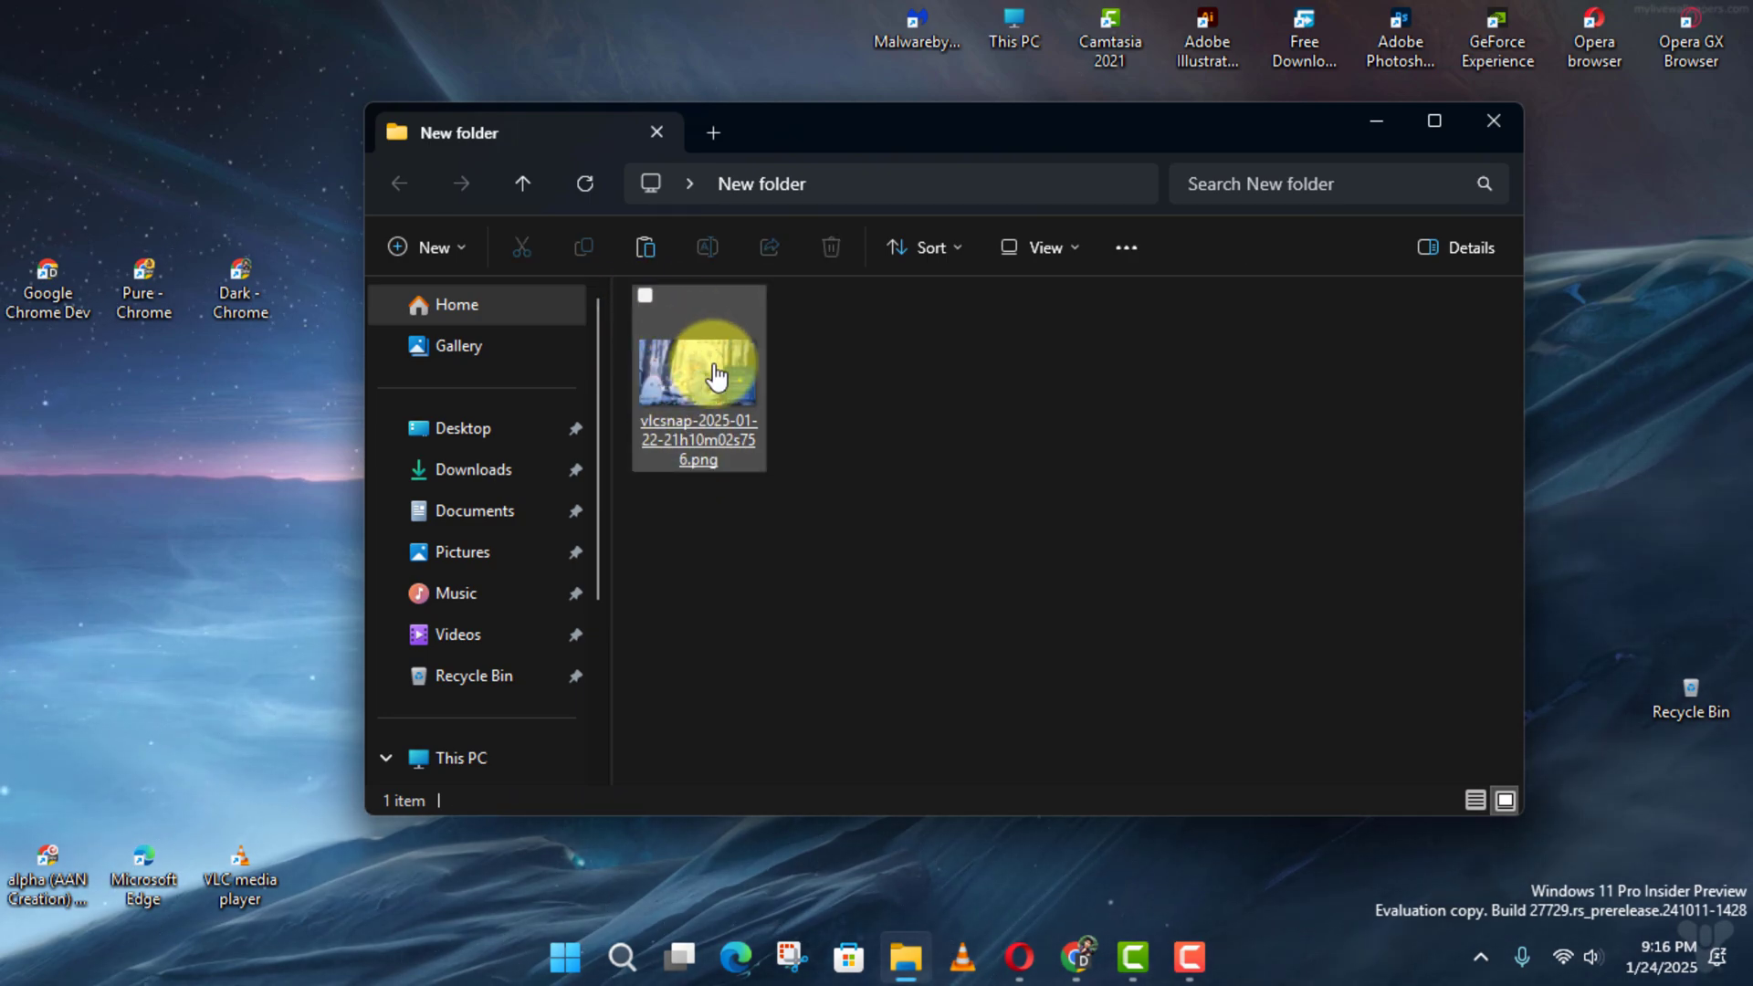
left_click(702, 437)
left_click(821, 417)
left_click(741, 435)
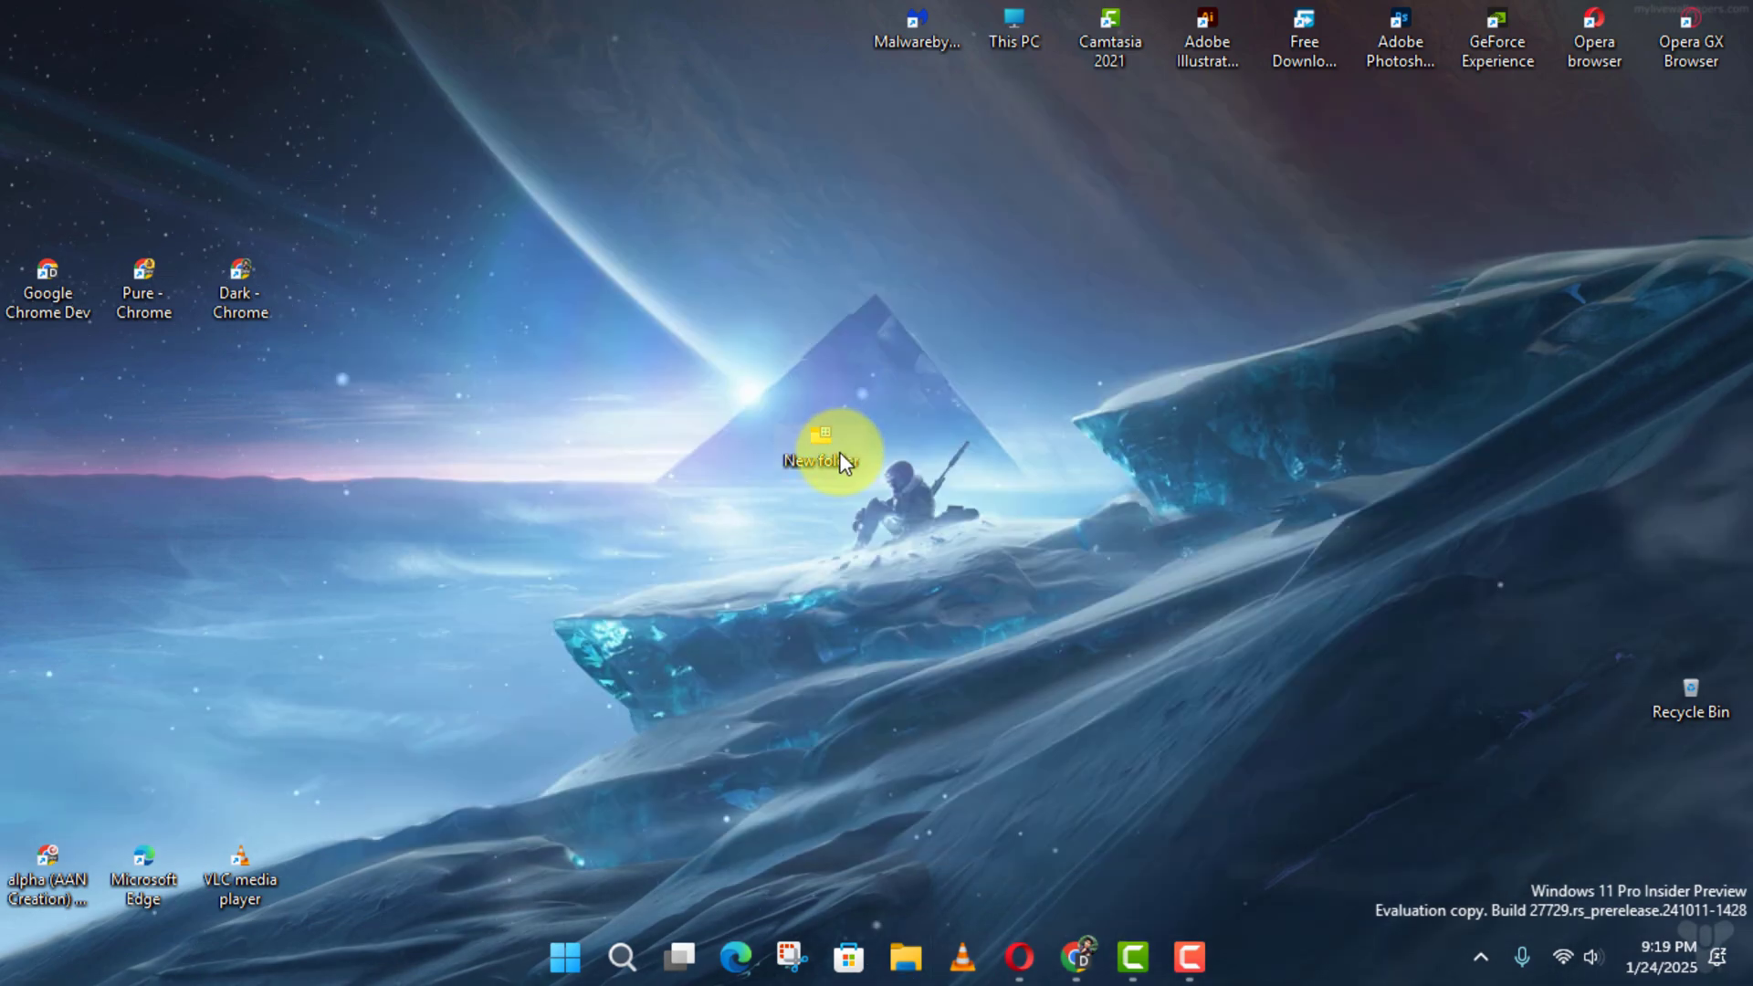
- Via Properties > Customise > Change Icon, give New folder the folder-with-grid icon and apply it
right_click(840, 452)
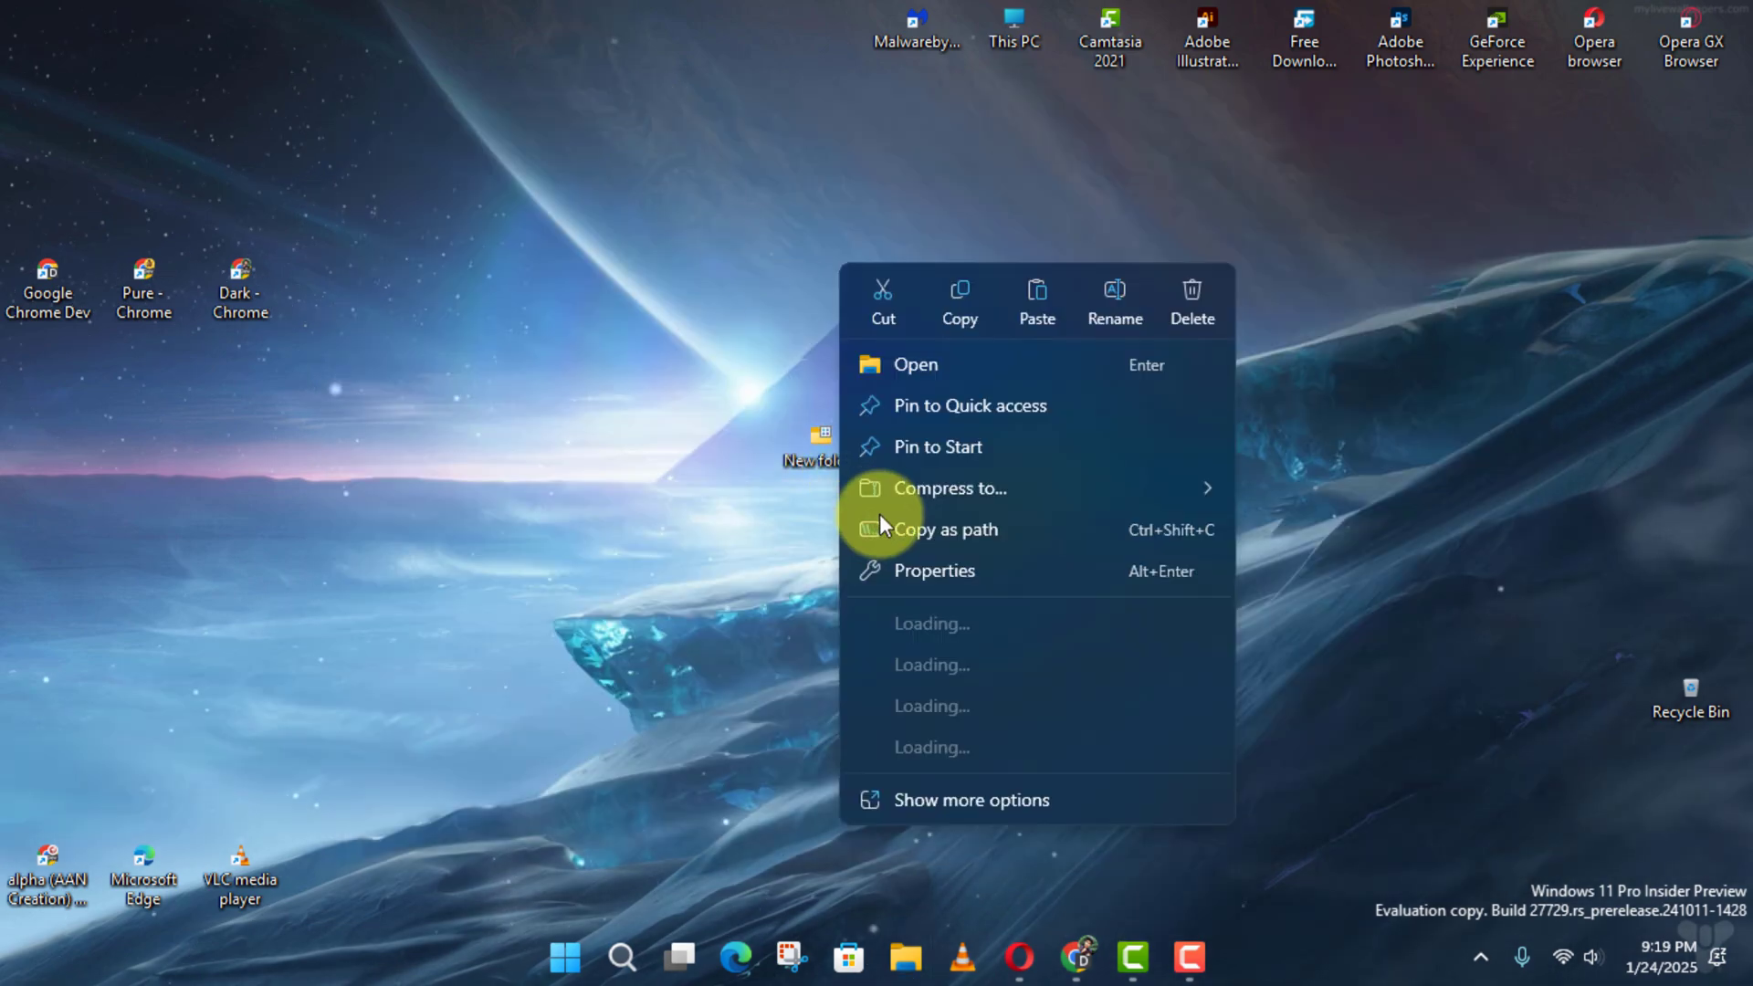
left_click(955, 568)
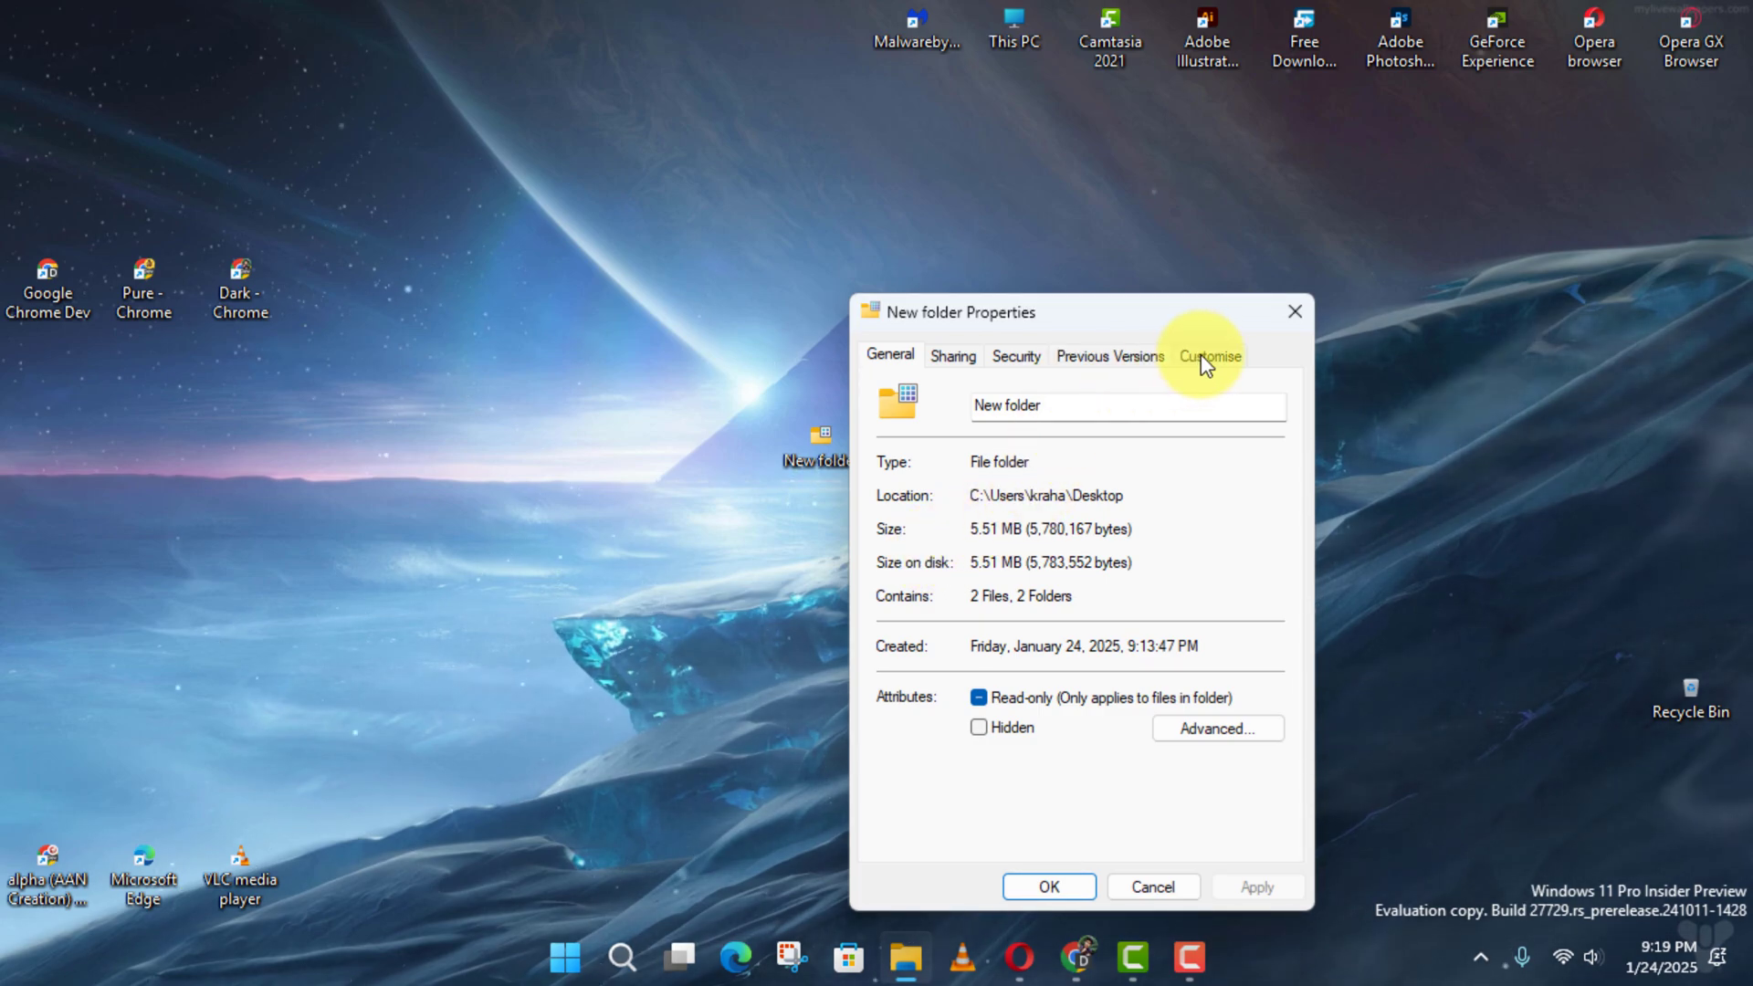
left_click(1204, 360)
left_click(966, 741)
left_click(1167, 761)
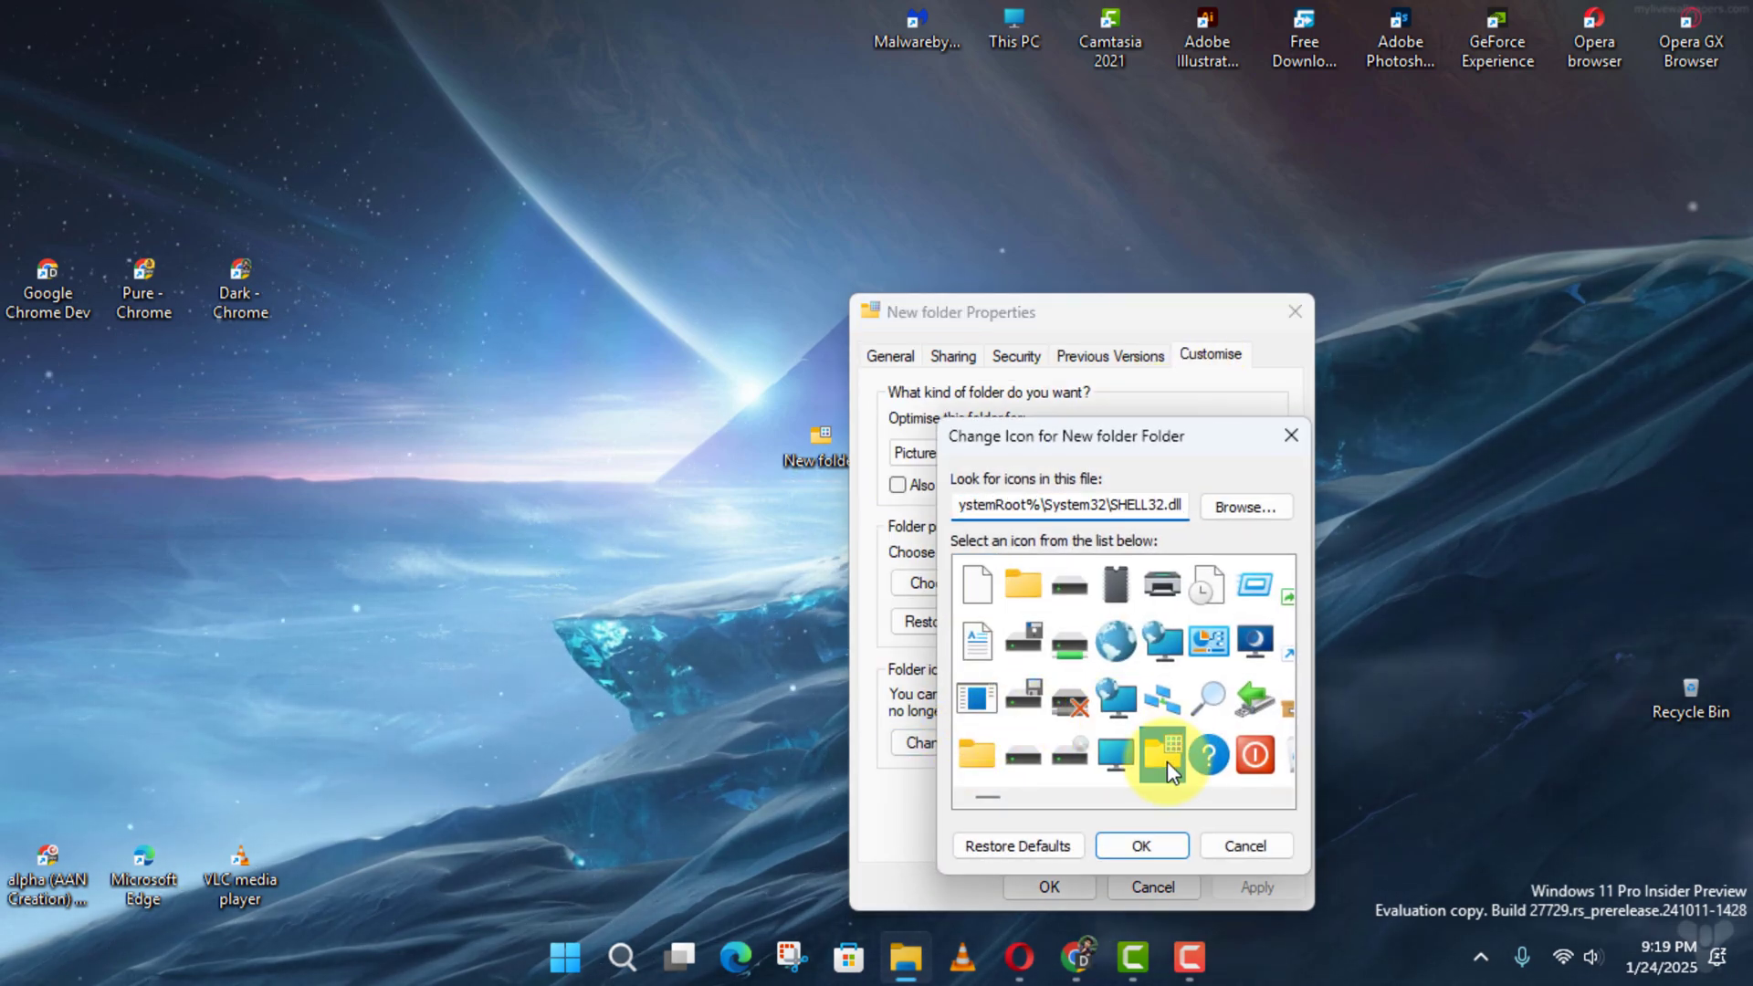
left_click(1159, 857)
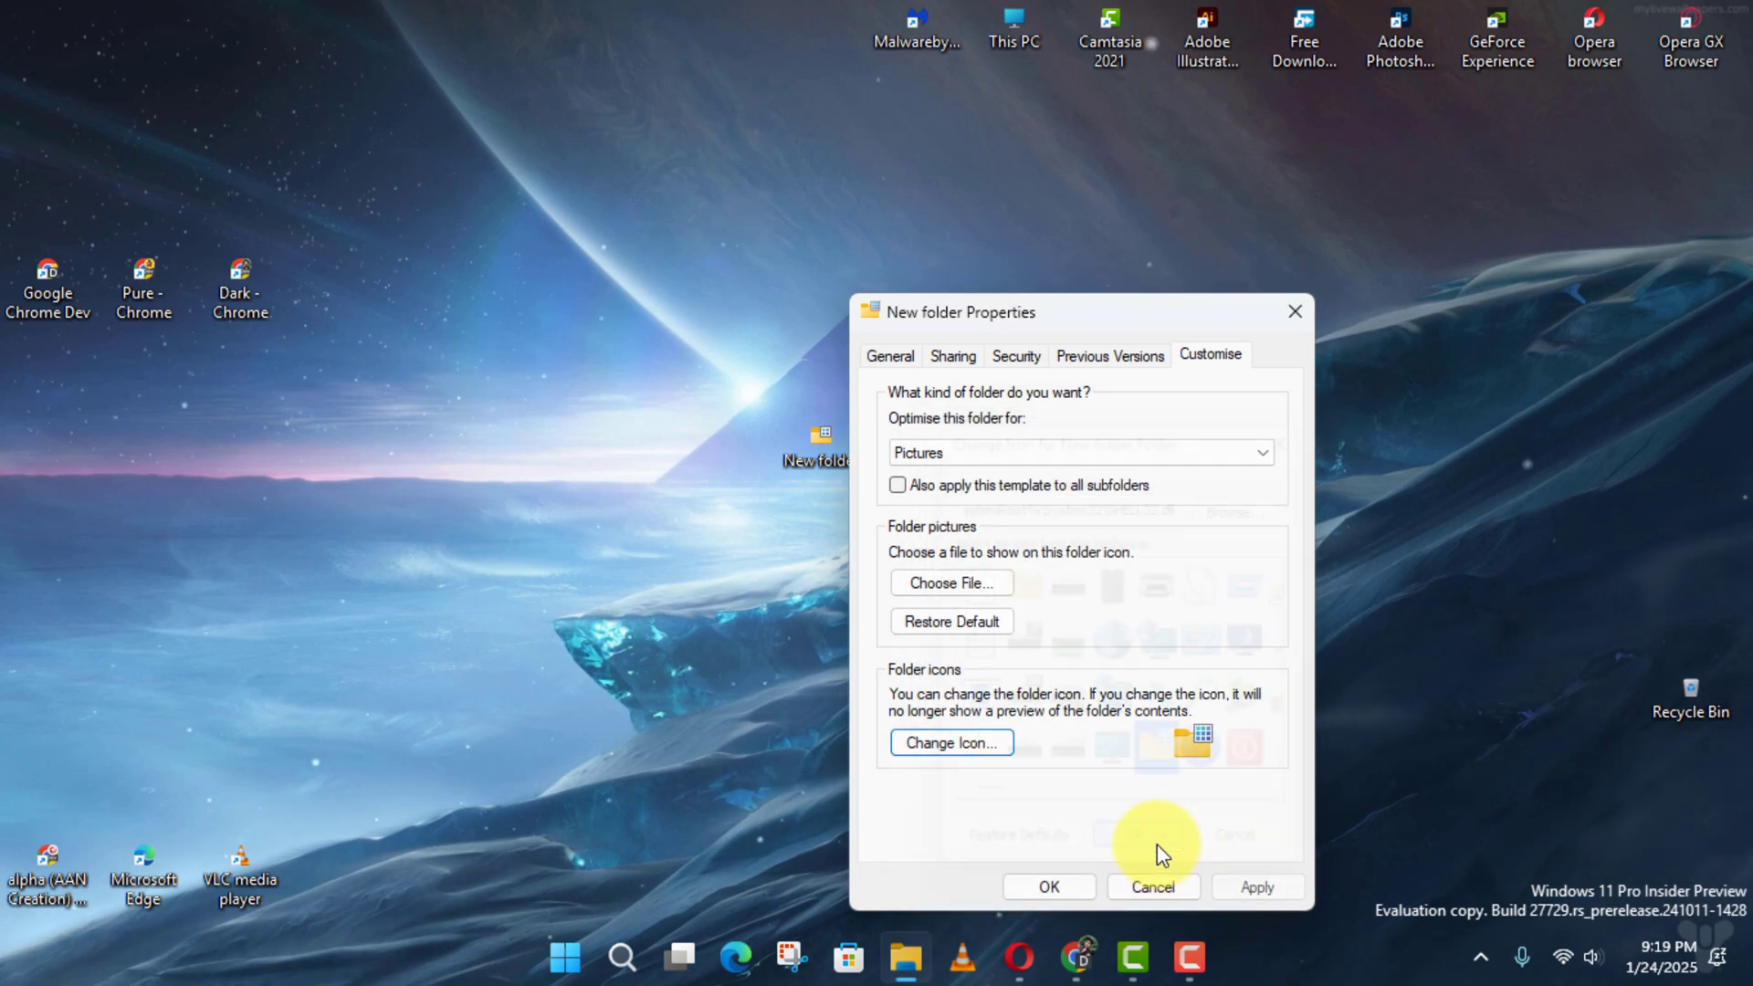
left_click(1230, 883)
left_click(1042, 886)
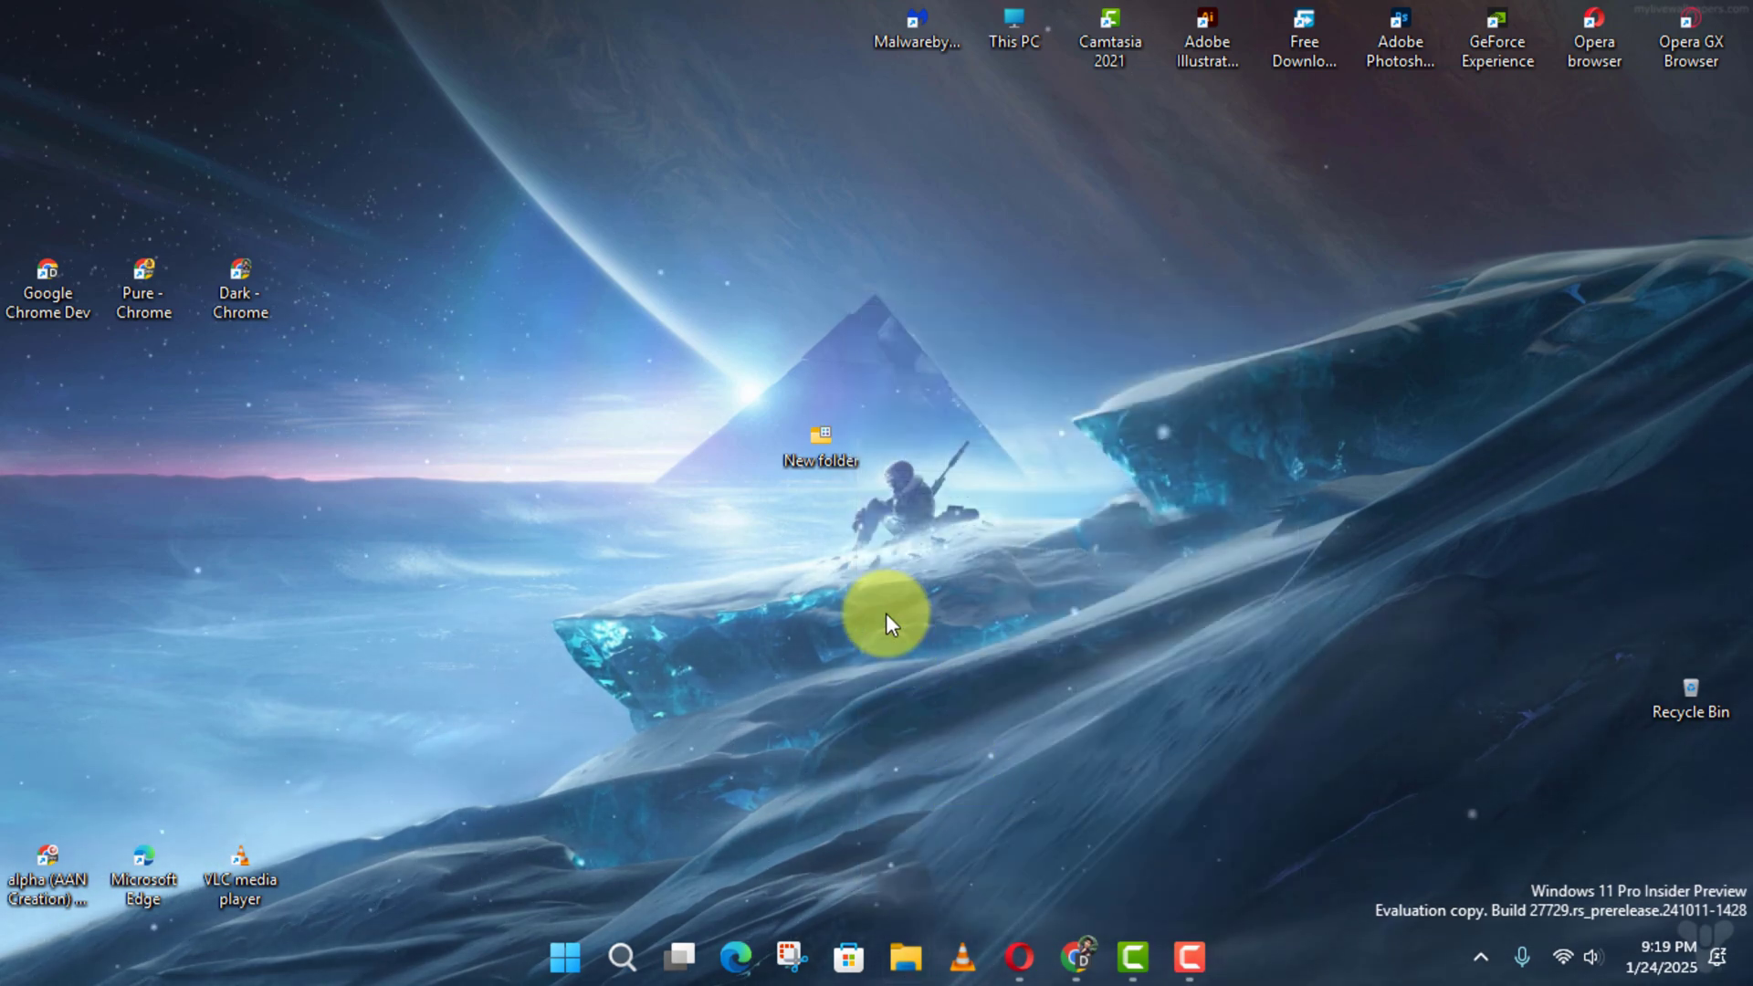
- Inspect the pinned Quick access folders on Home, then minimise Explorer to the desktop
key("super+e")
left_click(1316, 473)
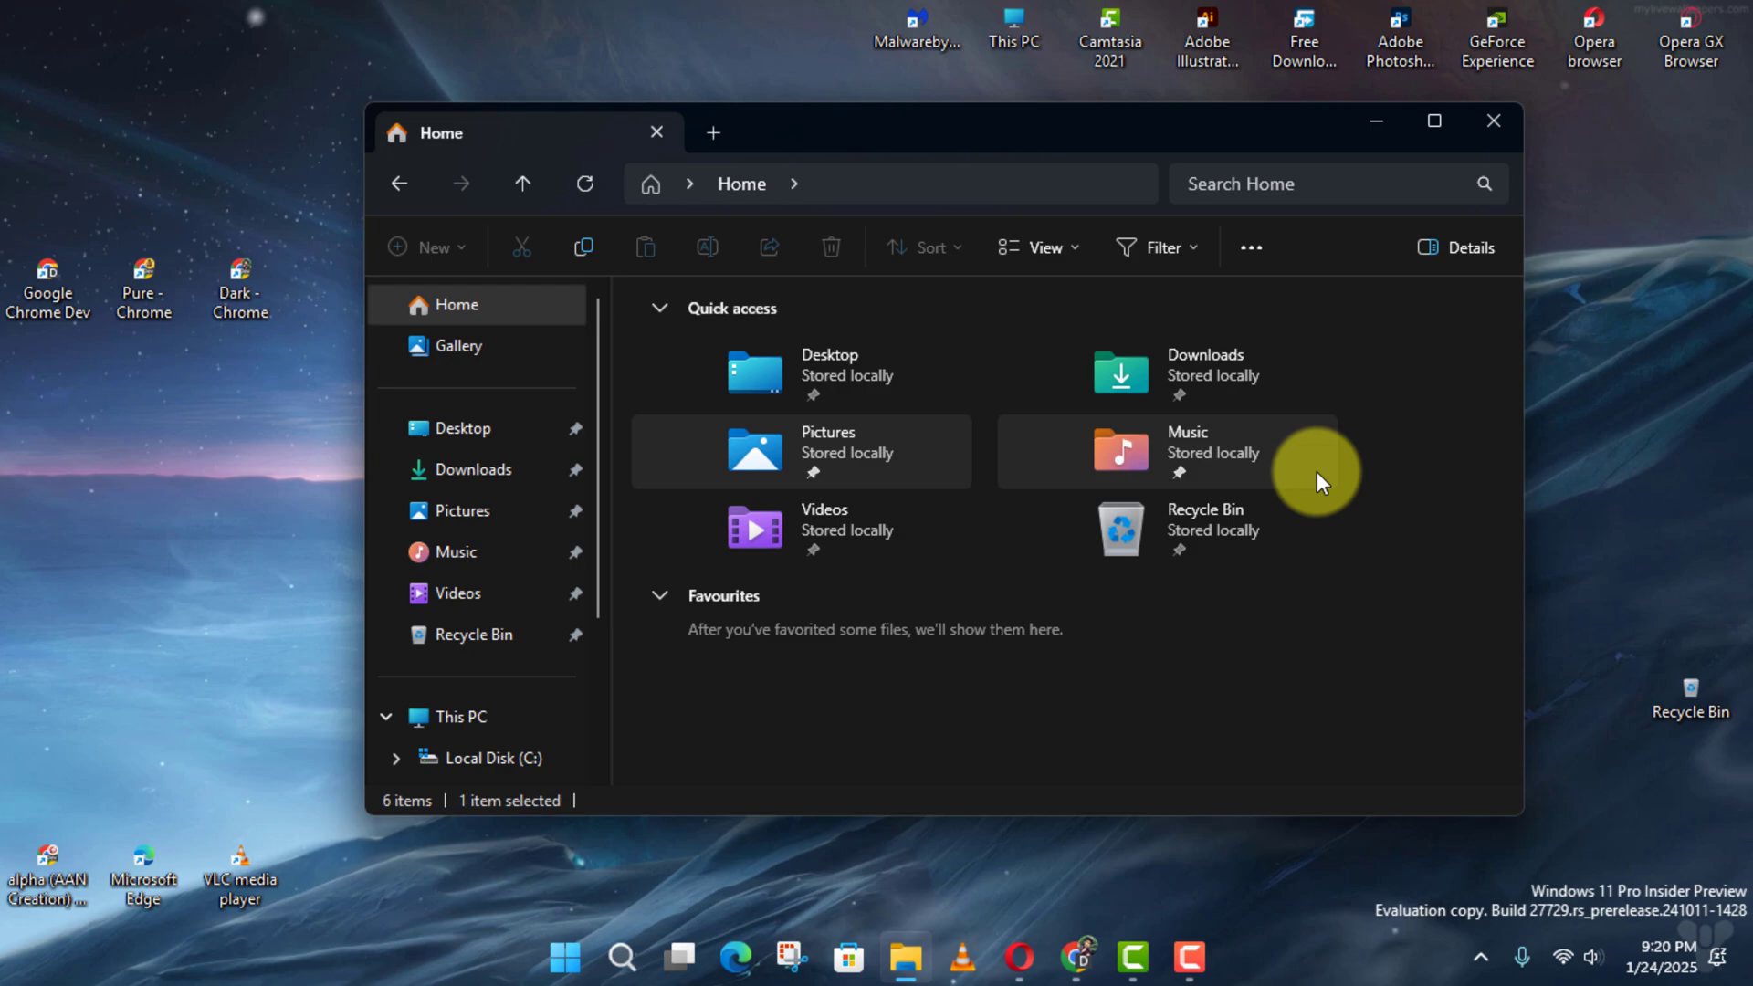
right_click(795, 456)
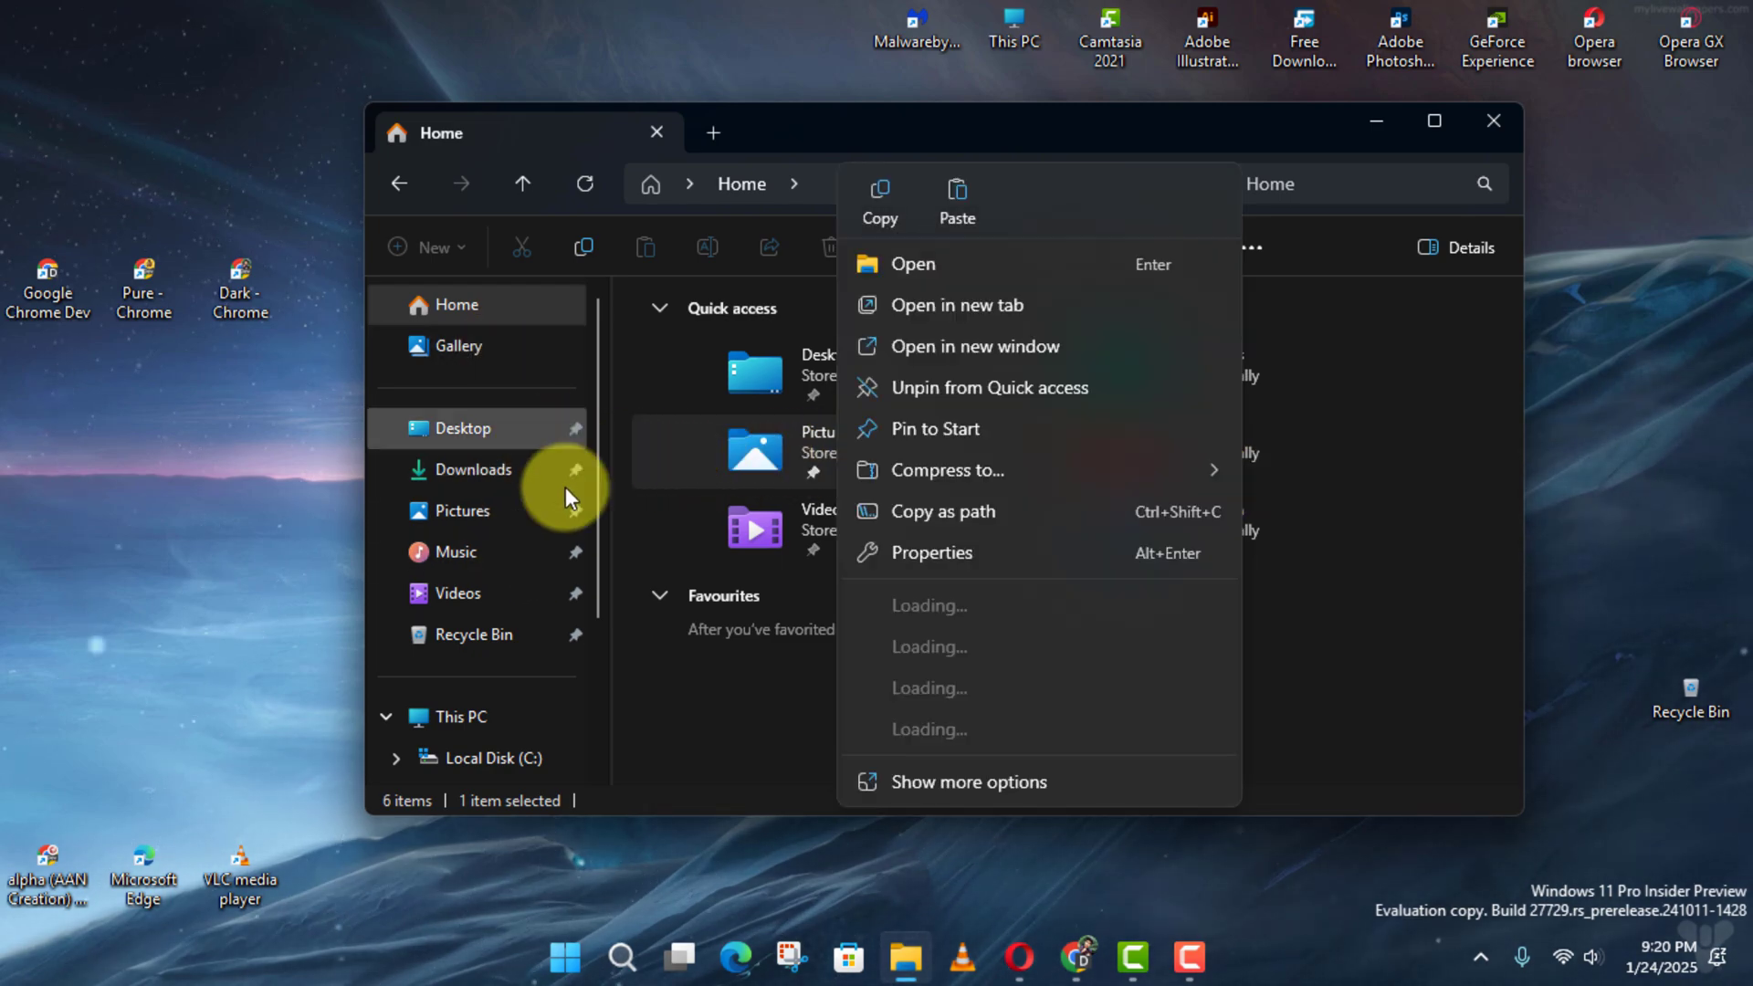
left_click(722, 760)
left_click(1390, 131)
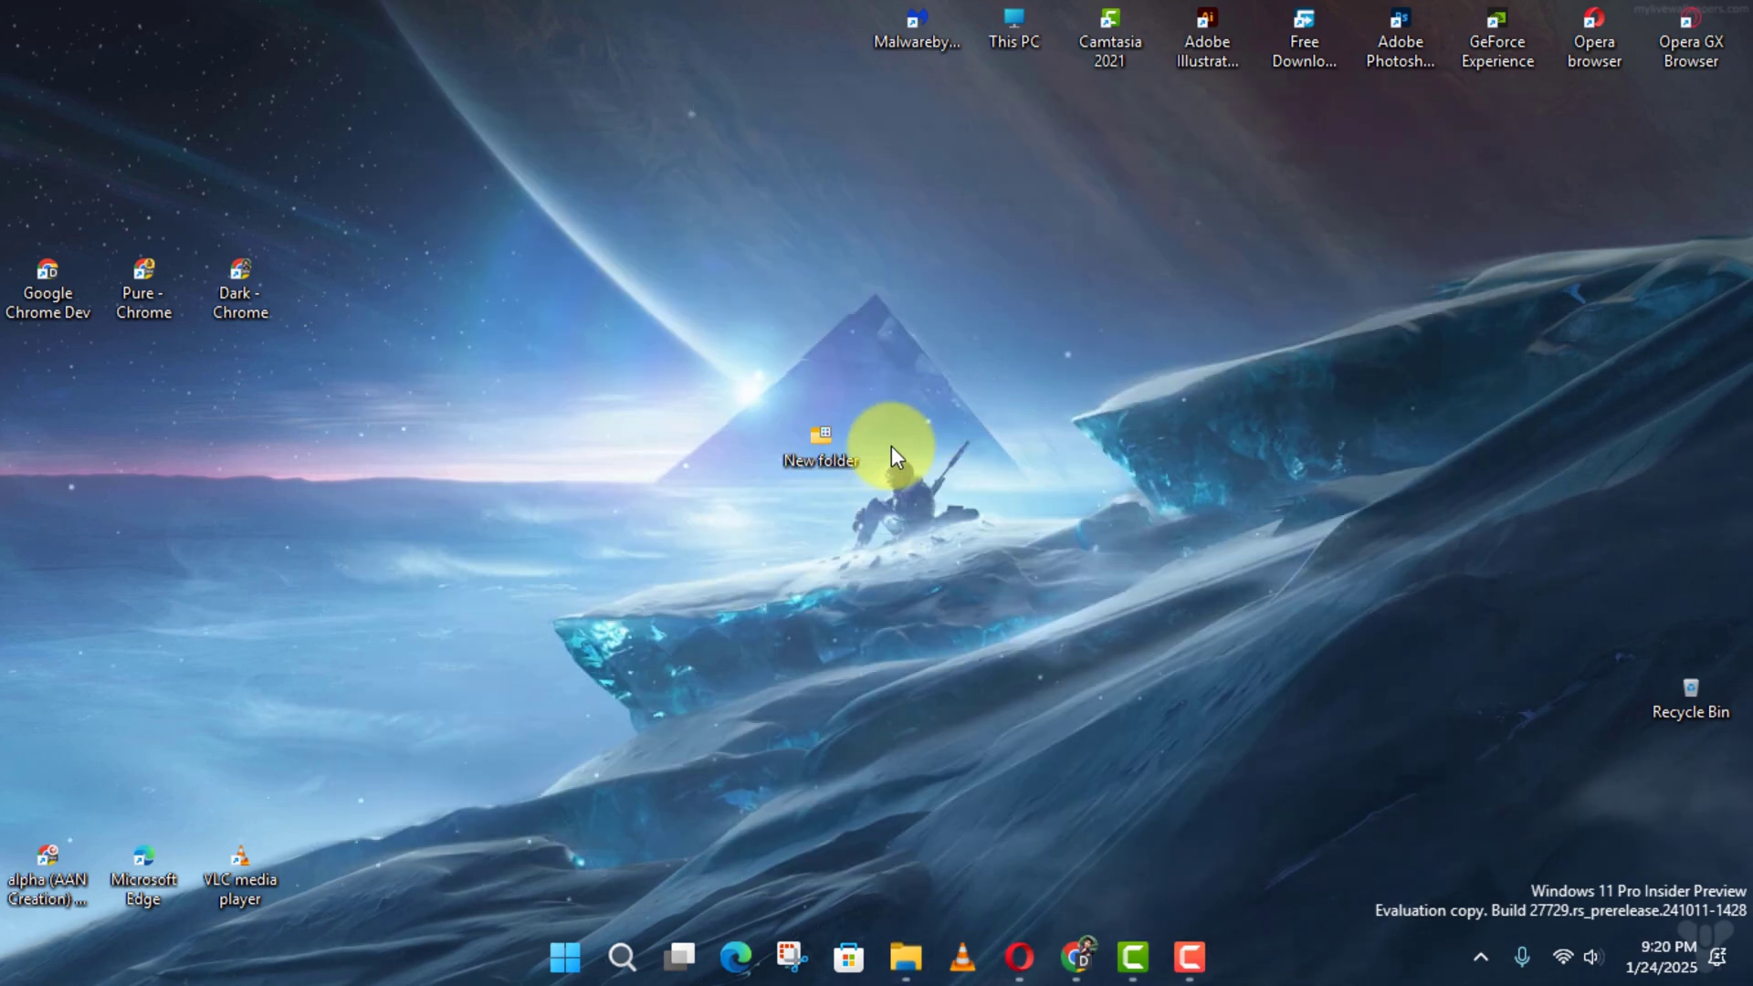
- Pin the desktop's New folder to Quick access and reopen Explorer to confirm it appears
right_click(834, 445)
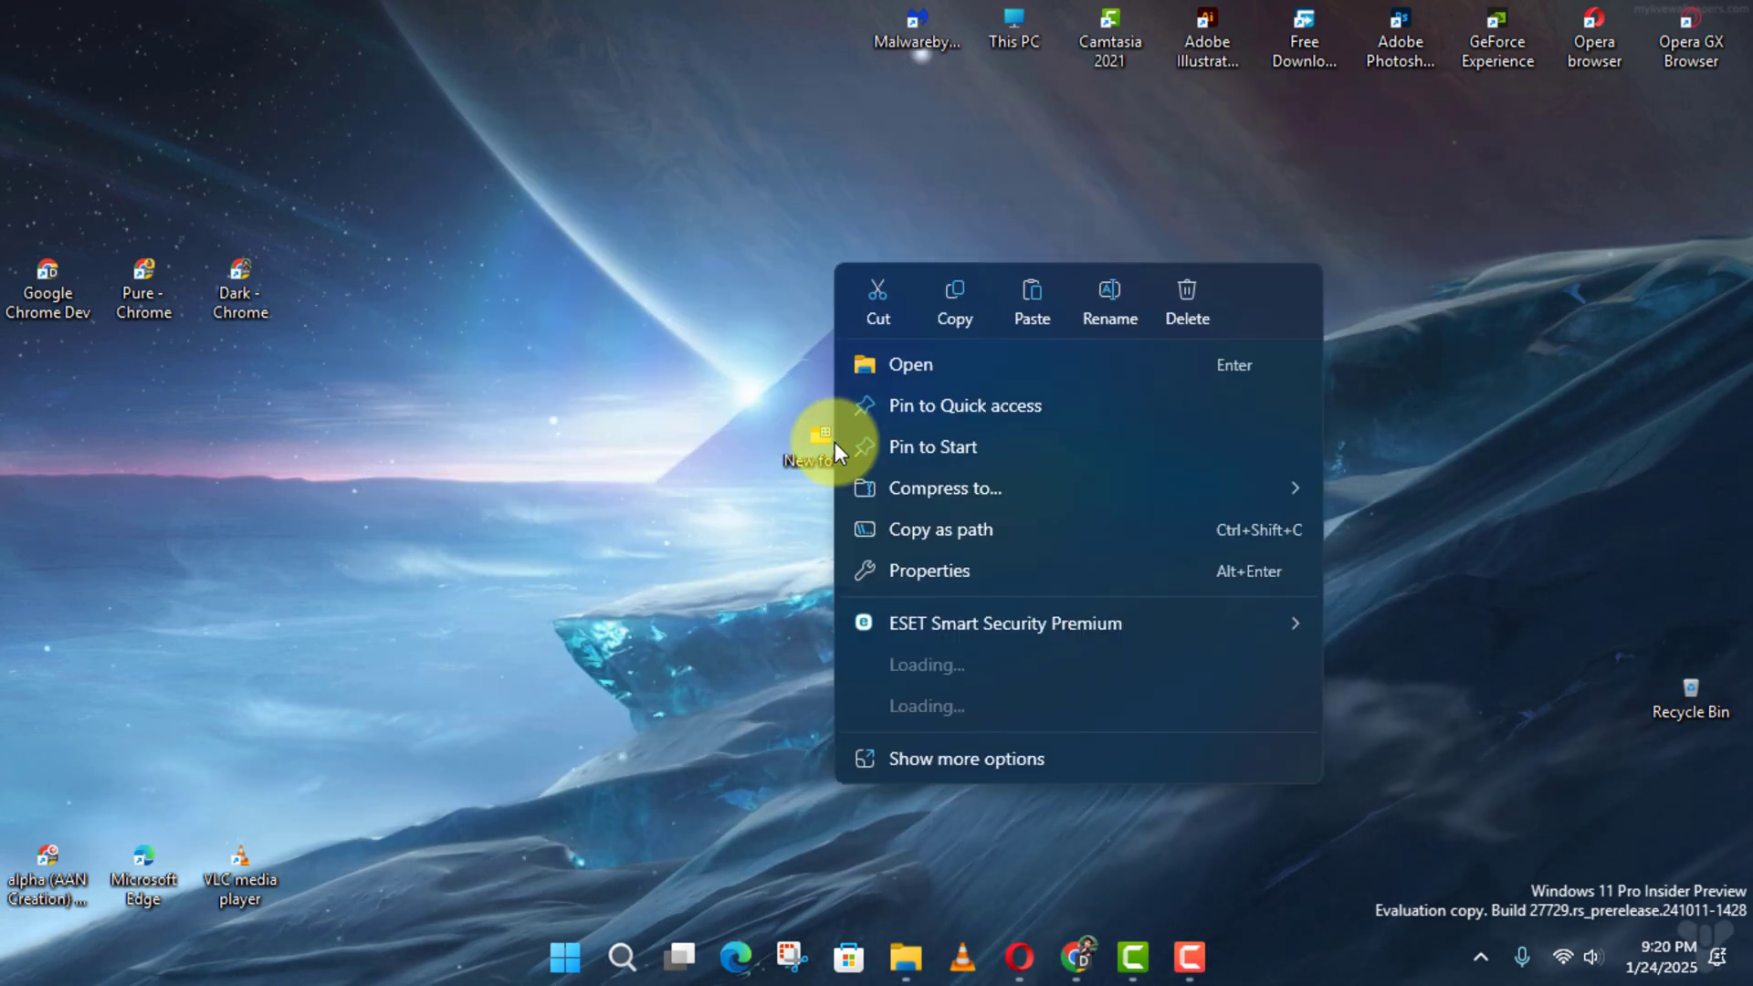
left_click(960, 402)
left_click(907, 957)
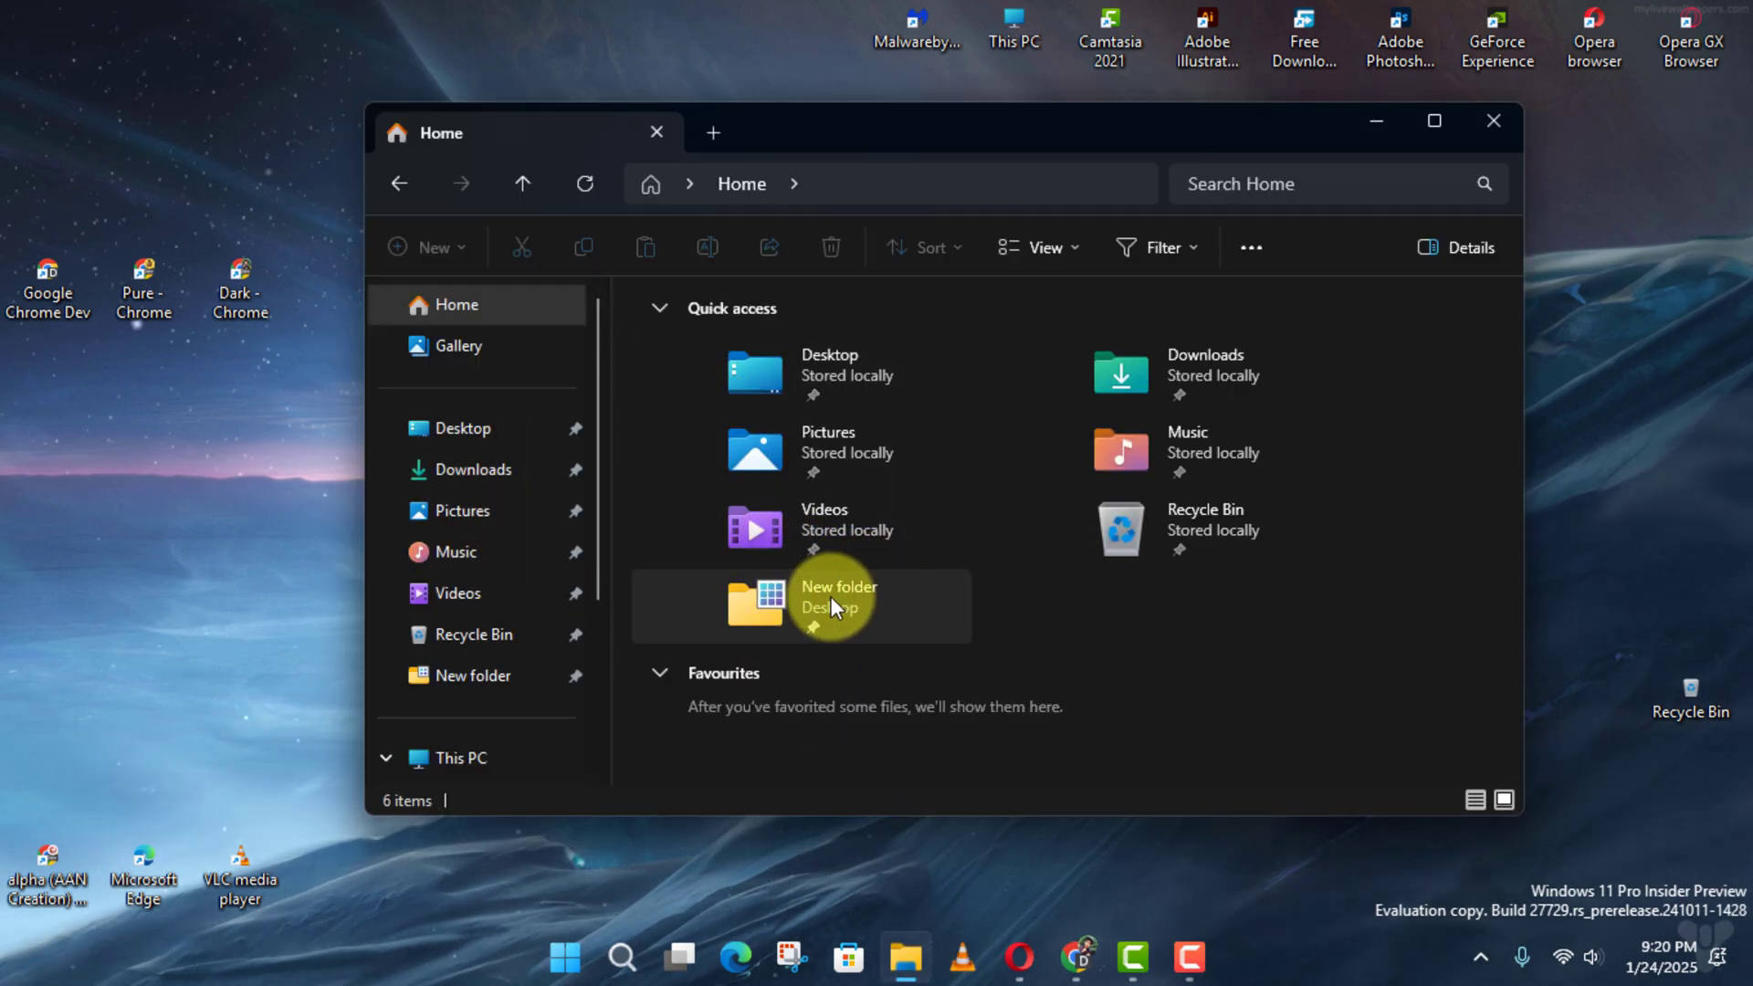
right_click(799, 598)
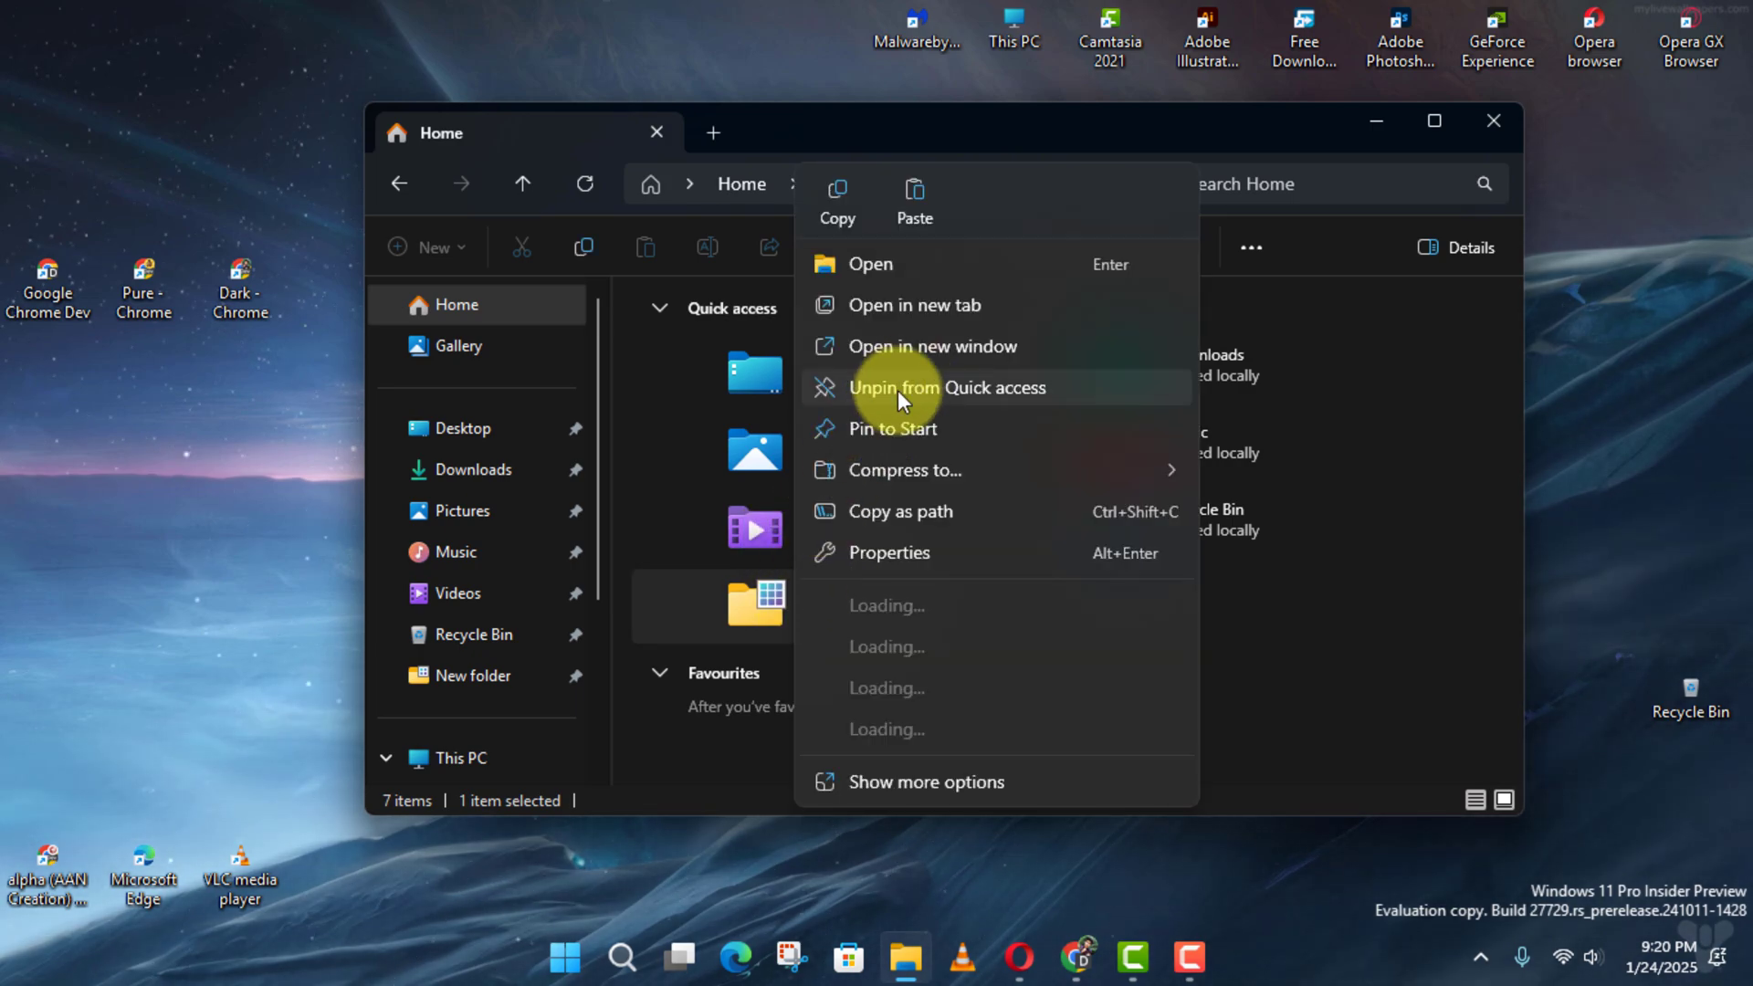
left_click(897, 392)
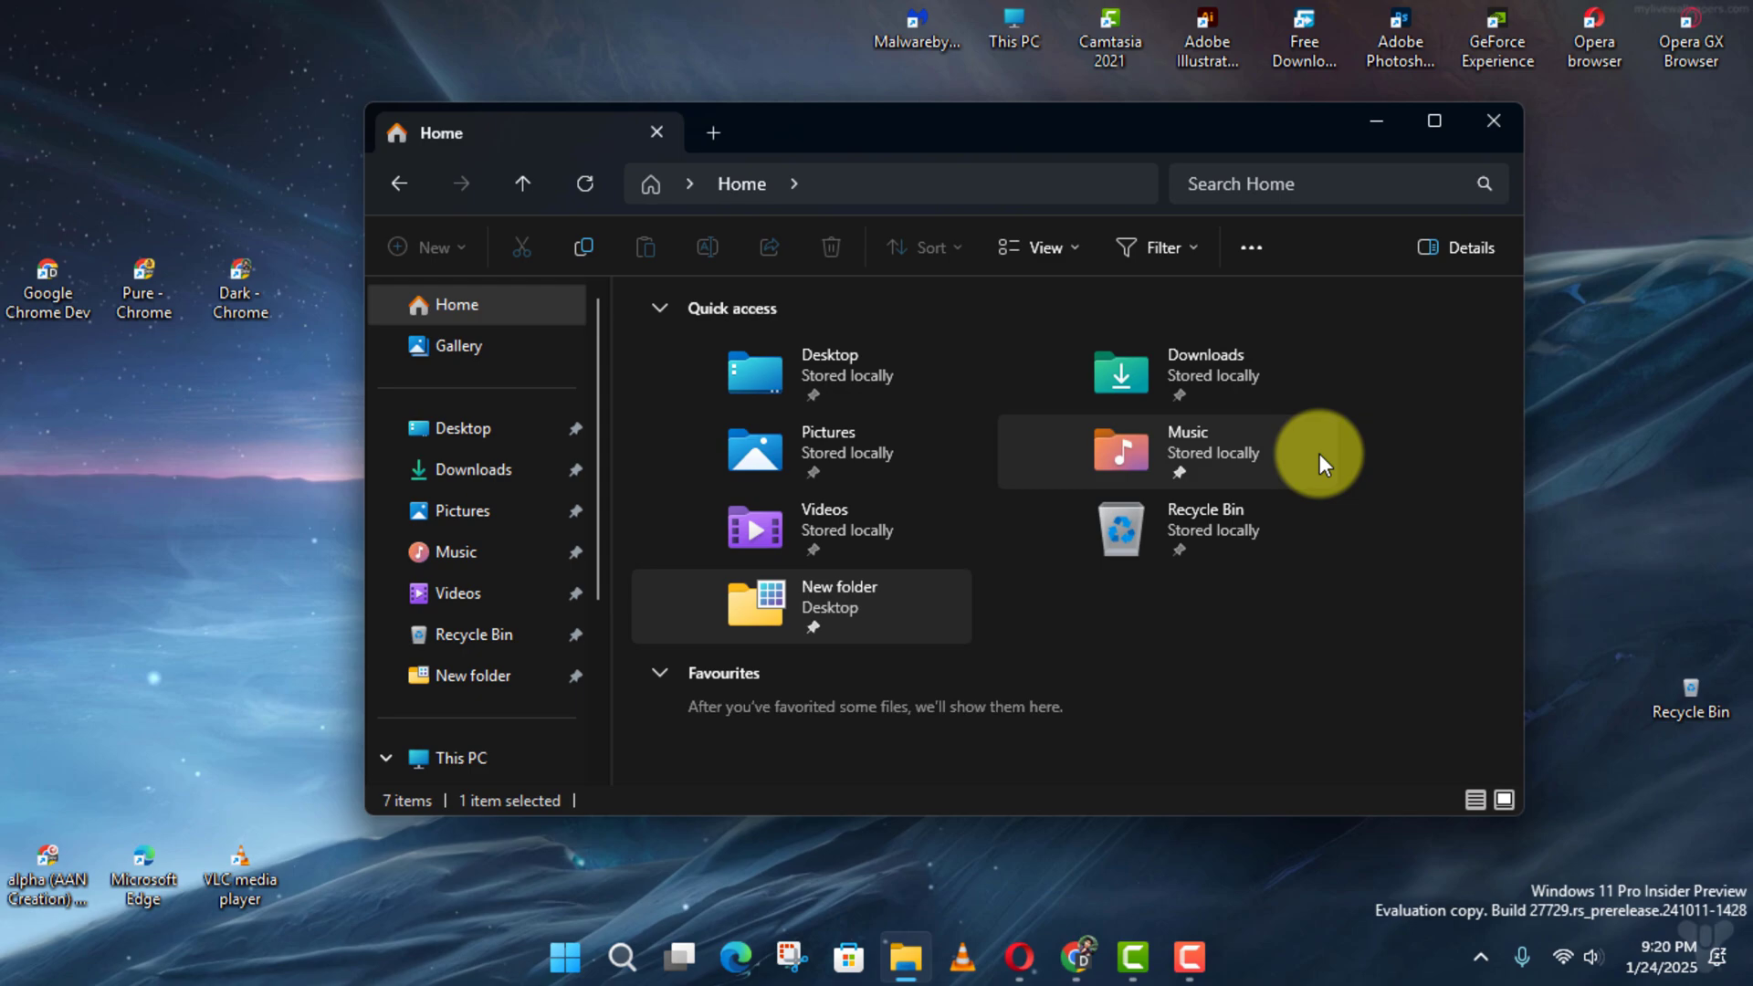
- Close Explorer and open Settings > Personalisation > Colours
key("alt+F4")
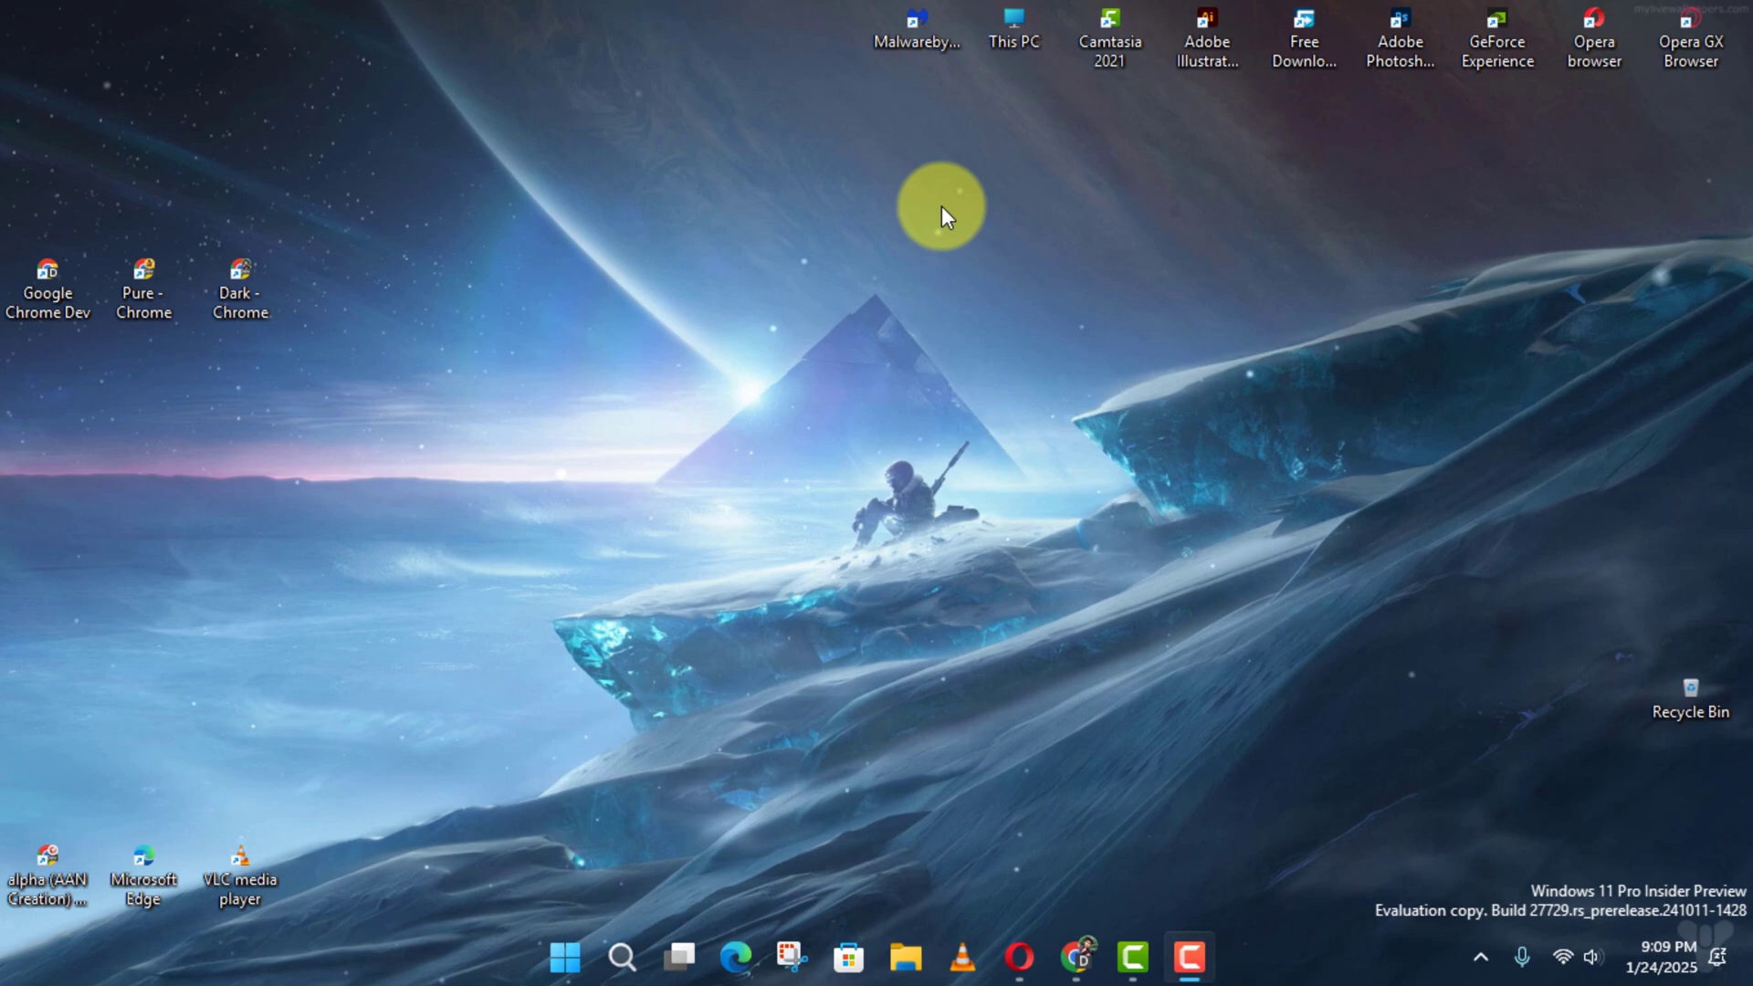
right_click(562, 945)
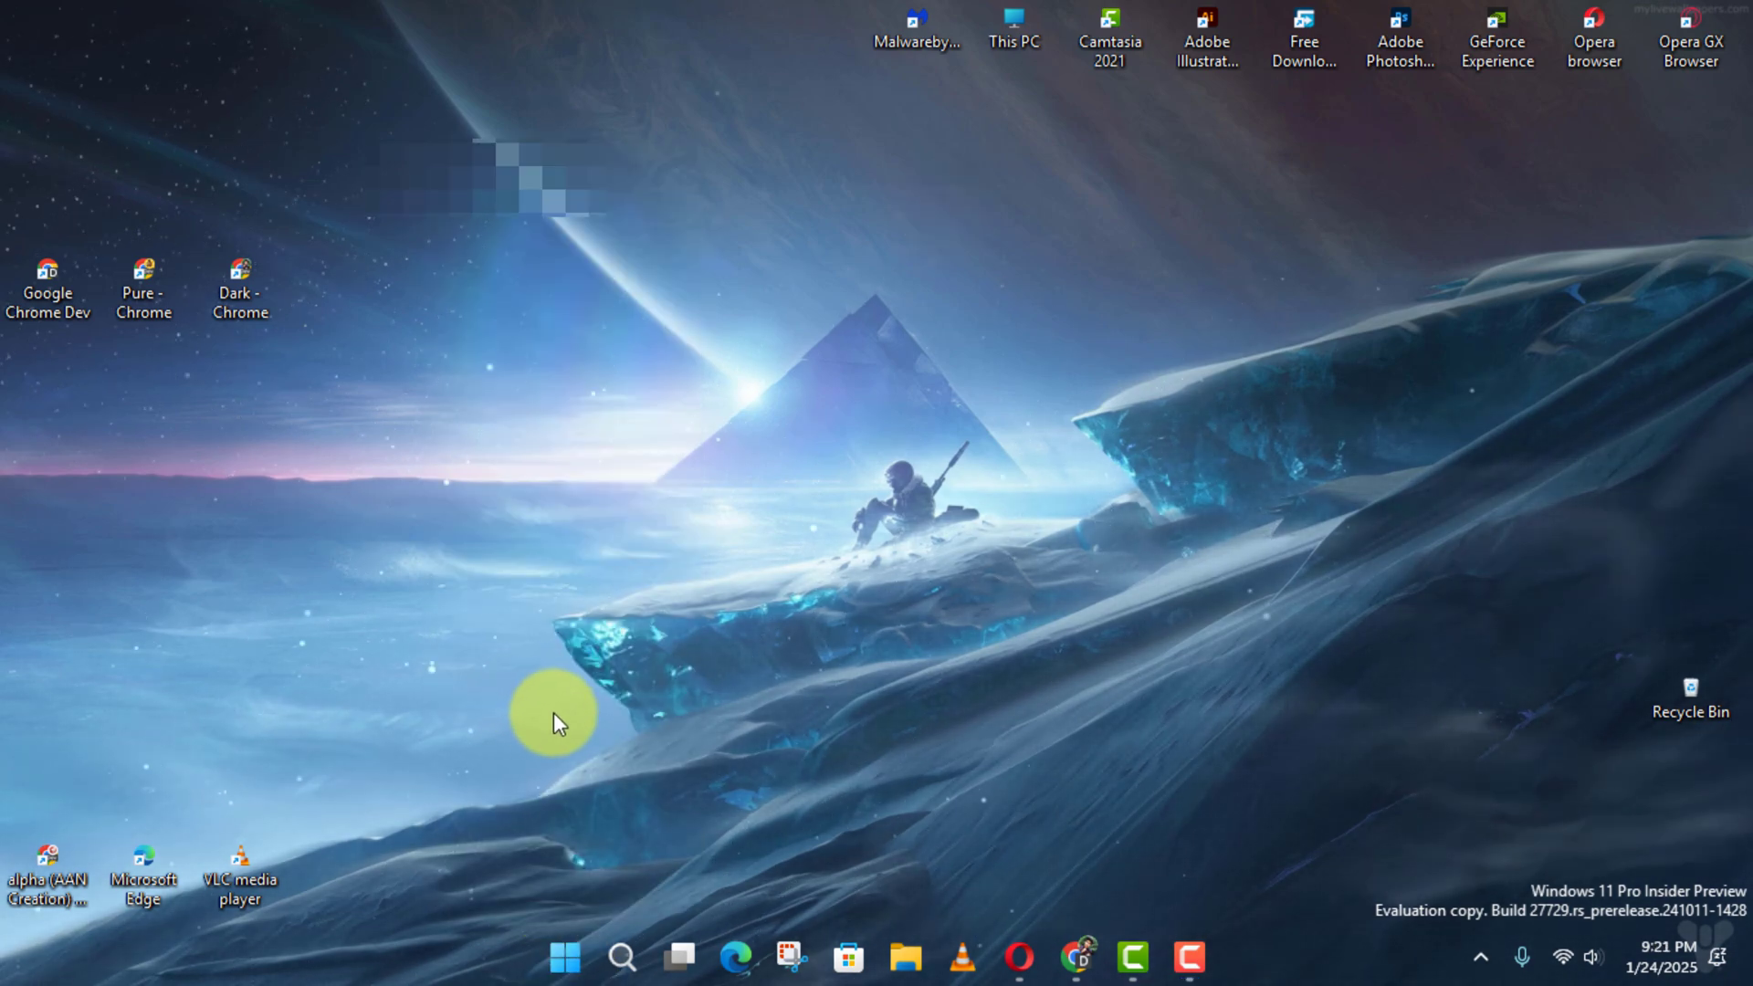
key("super+i")
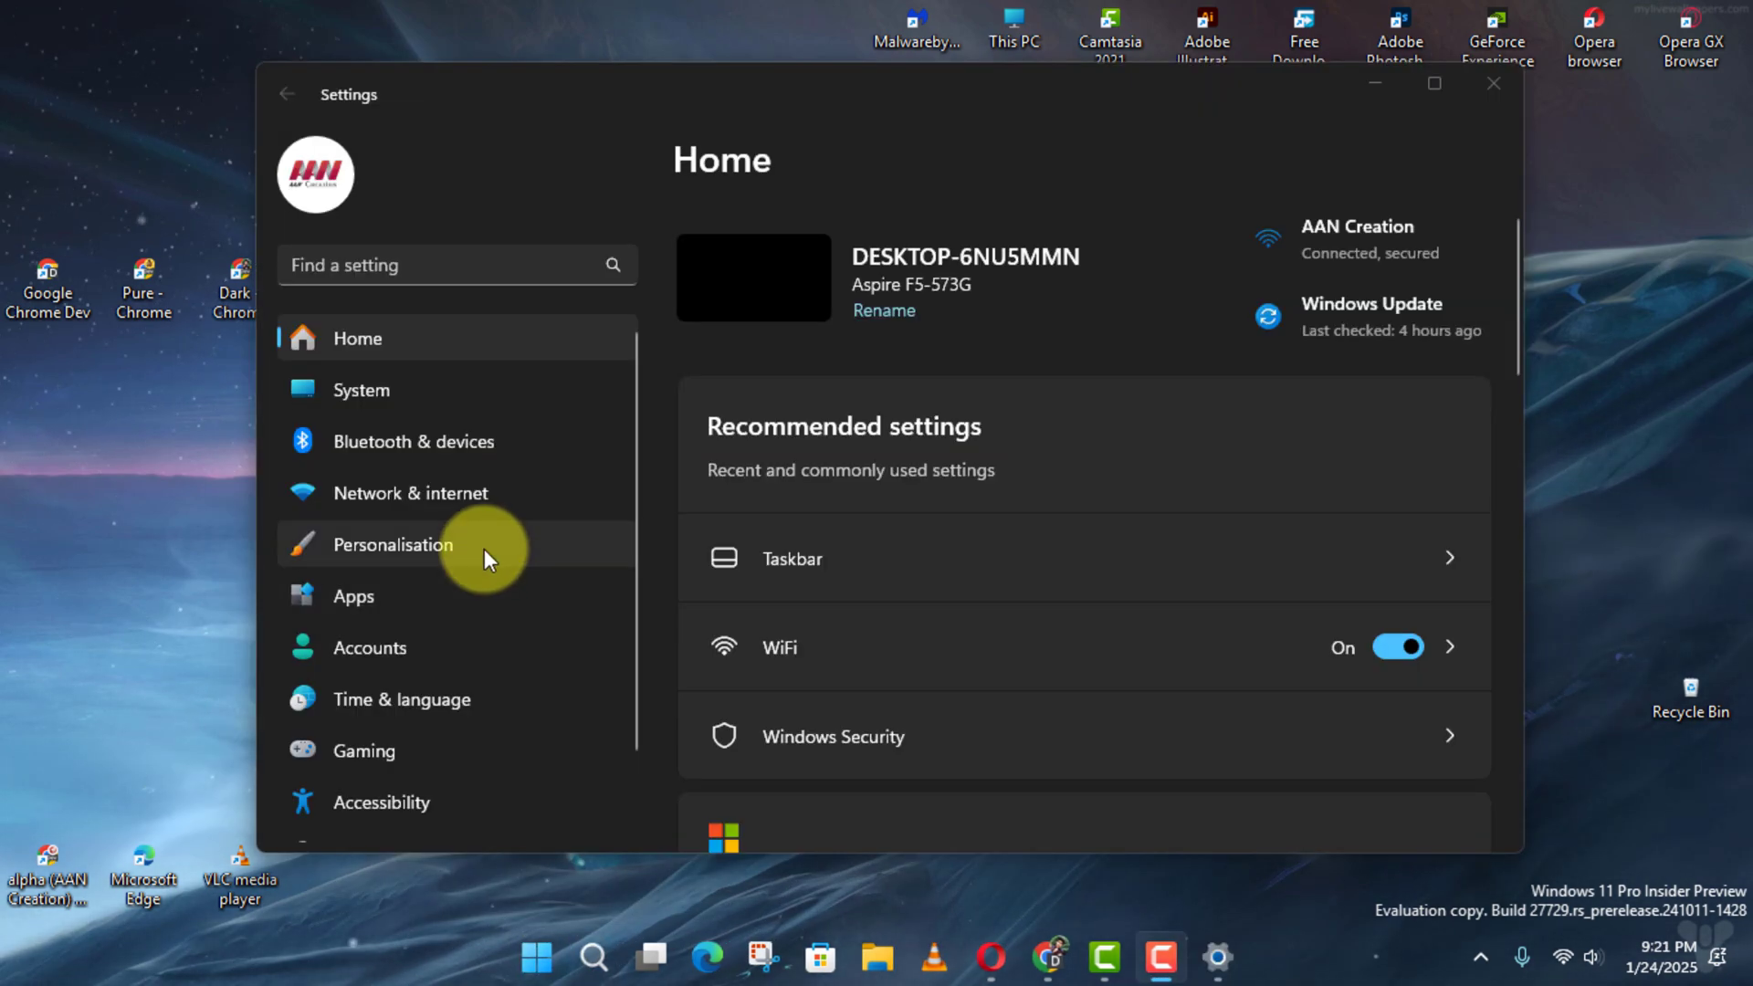
left_click(486, 546)
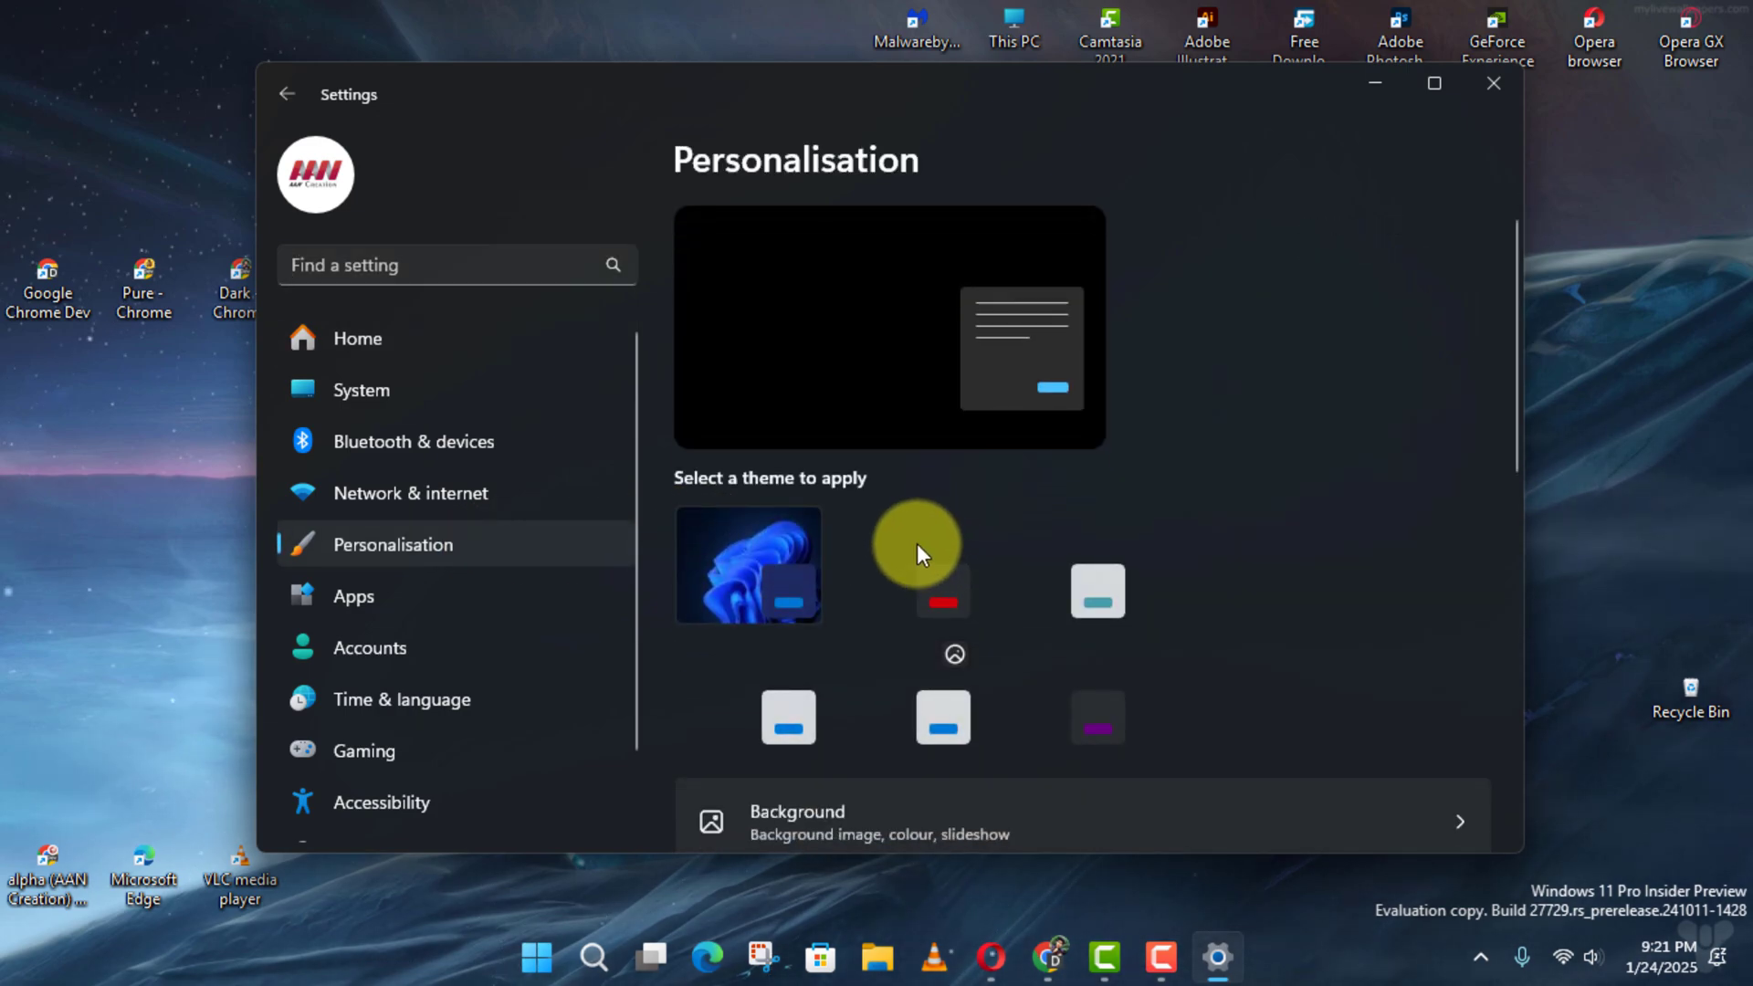
scroll(917, 553, "down", 3)
scroll(930, 565, "down", 2)
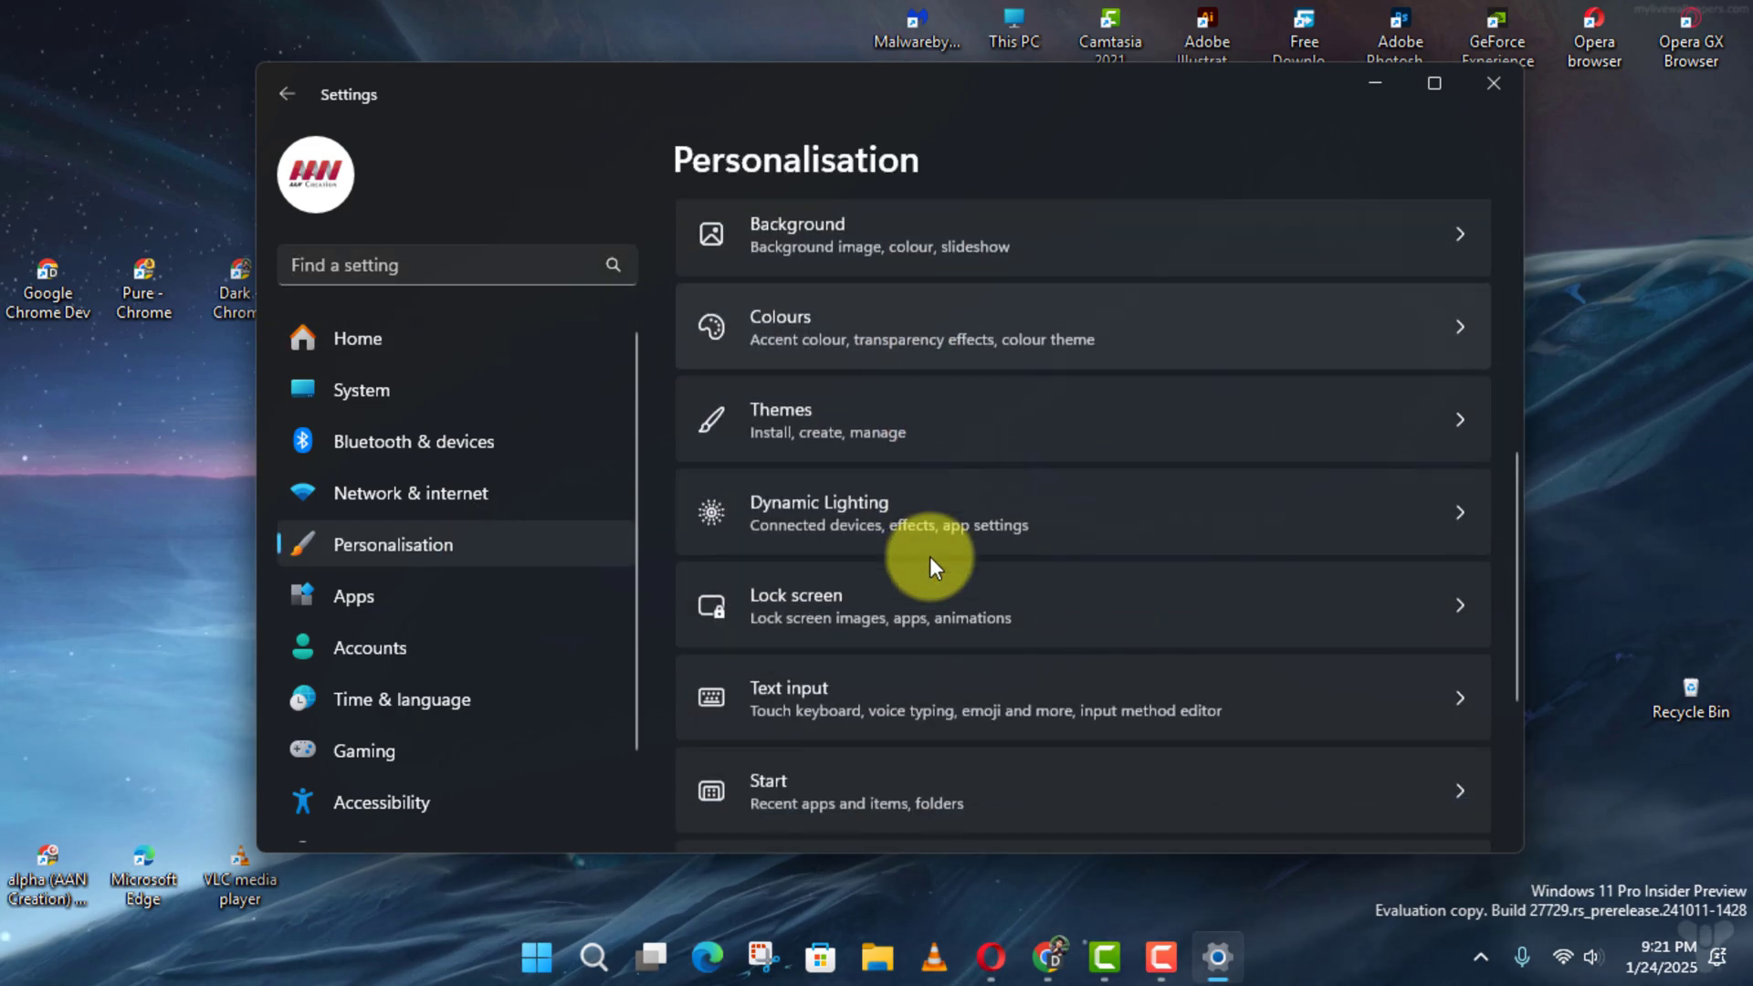
left_click(929, 347)
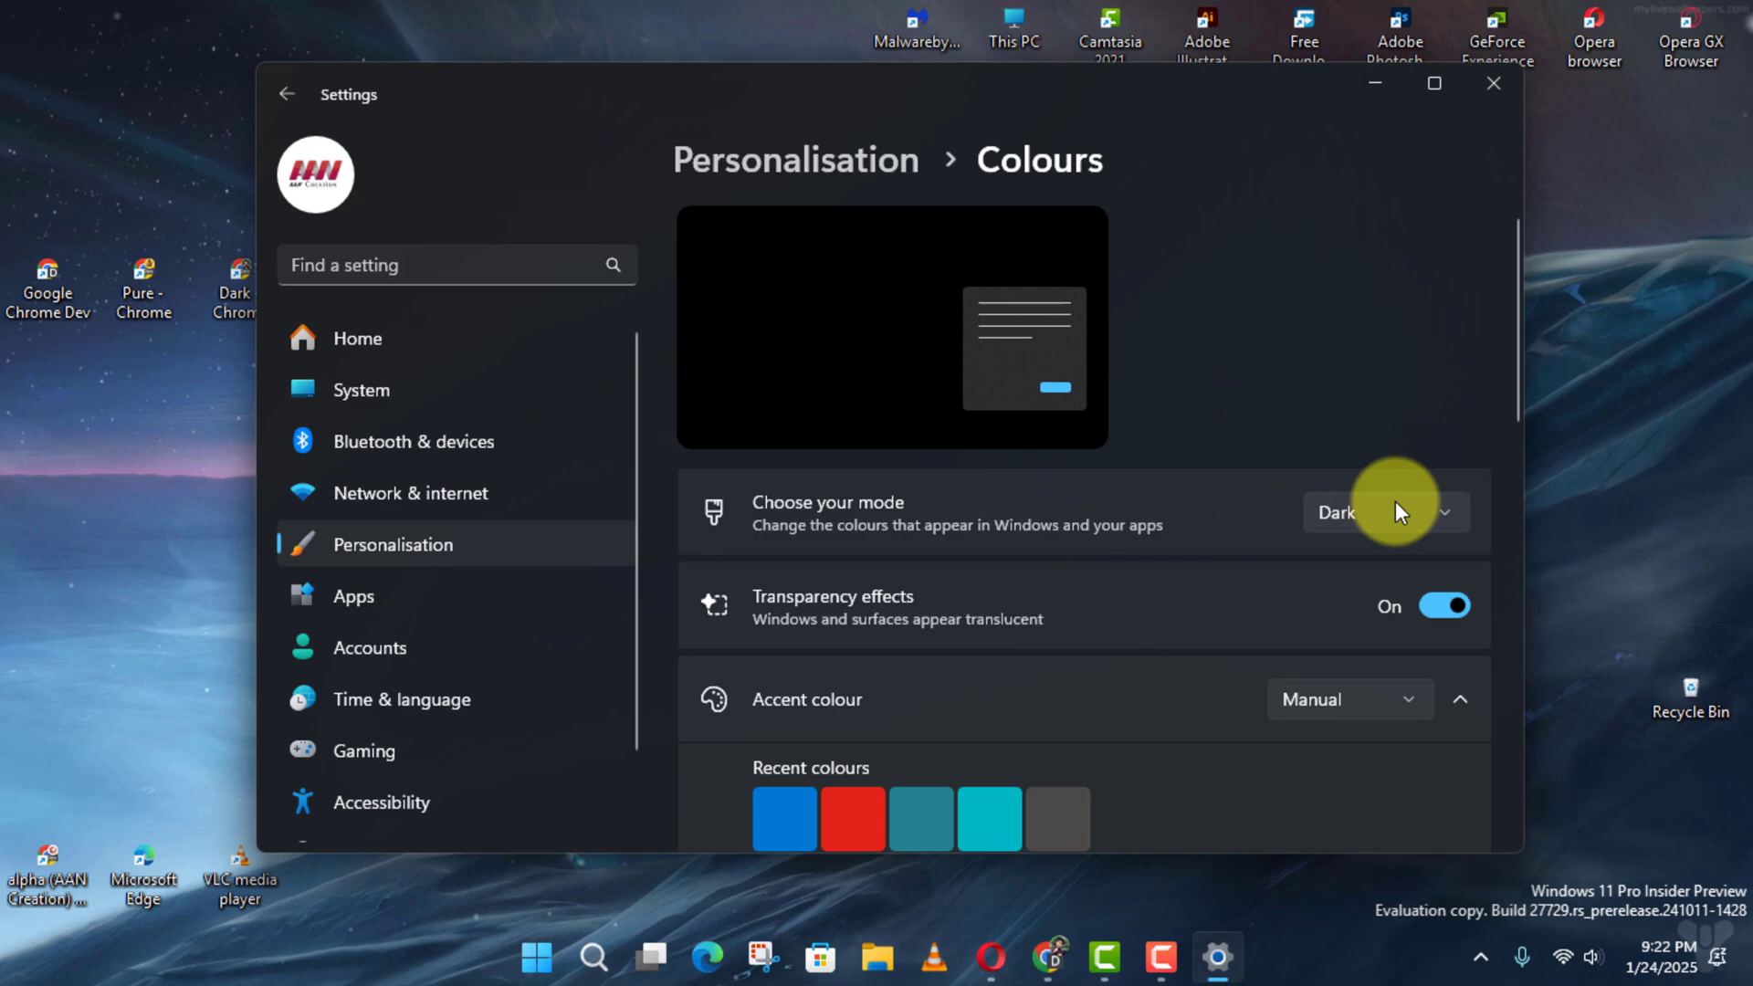
- Try Light mode, leave Windows in Dark mode, then close Settings
left_click(1396, 511)
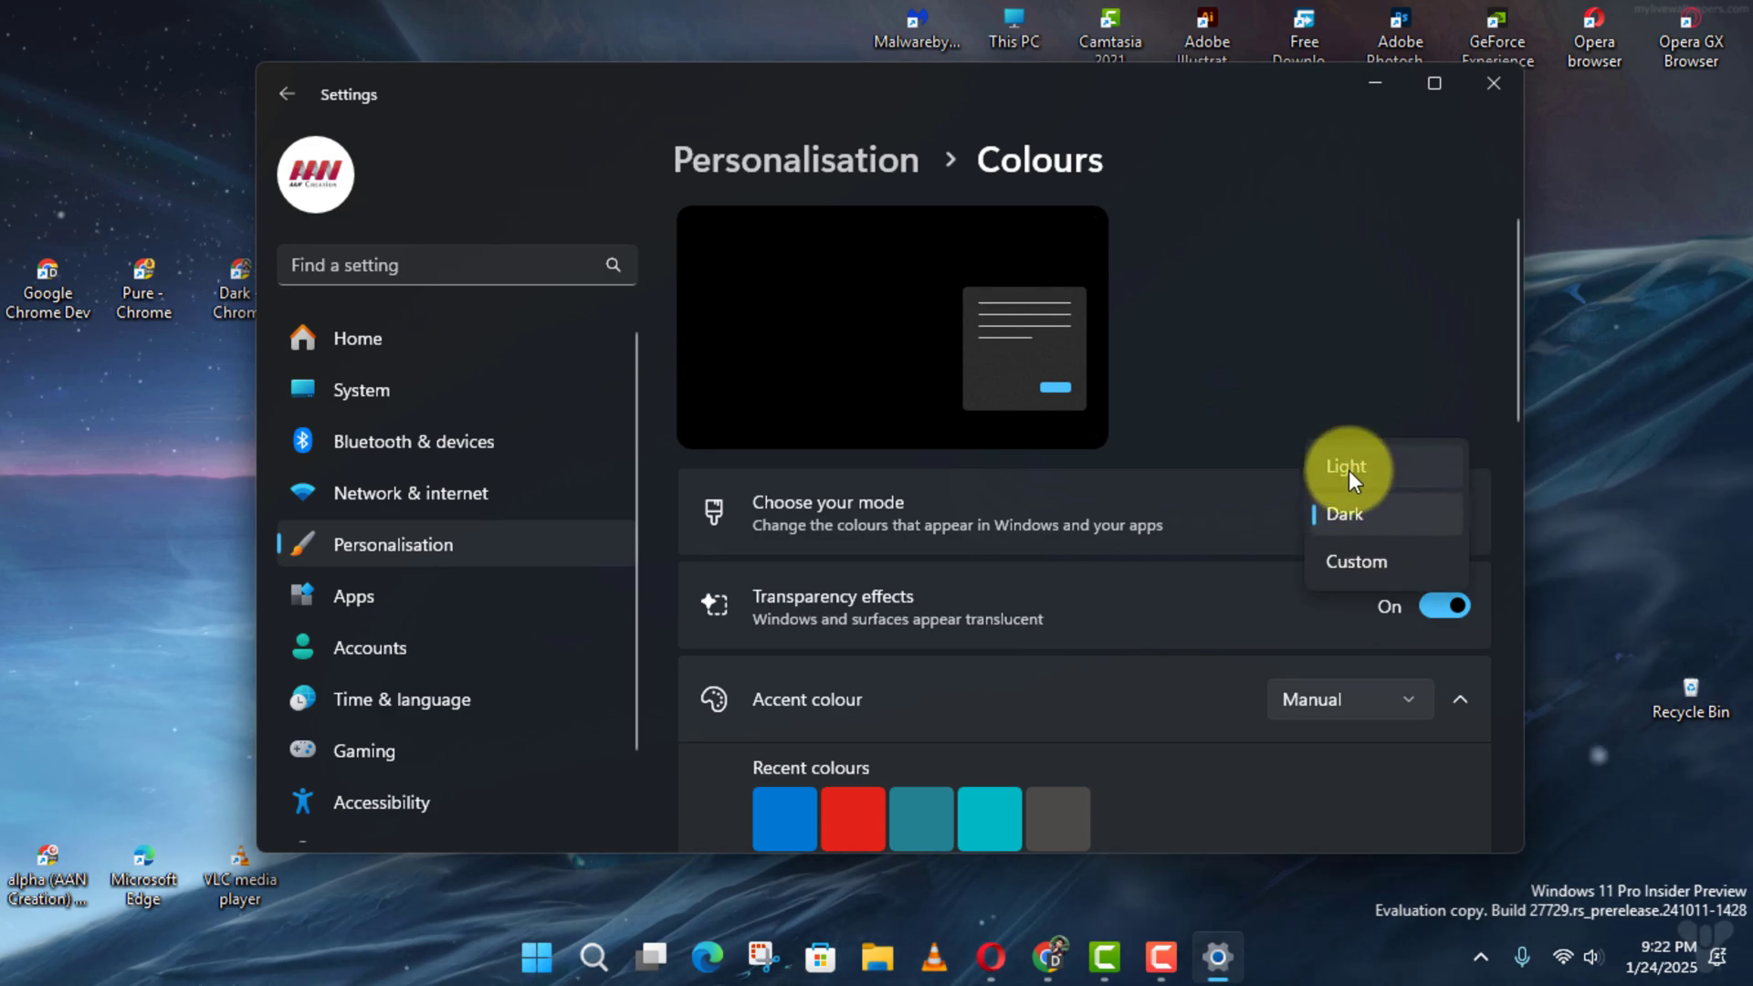
left_click(1380, 477)
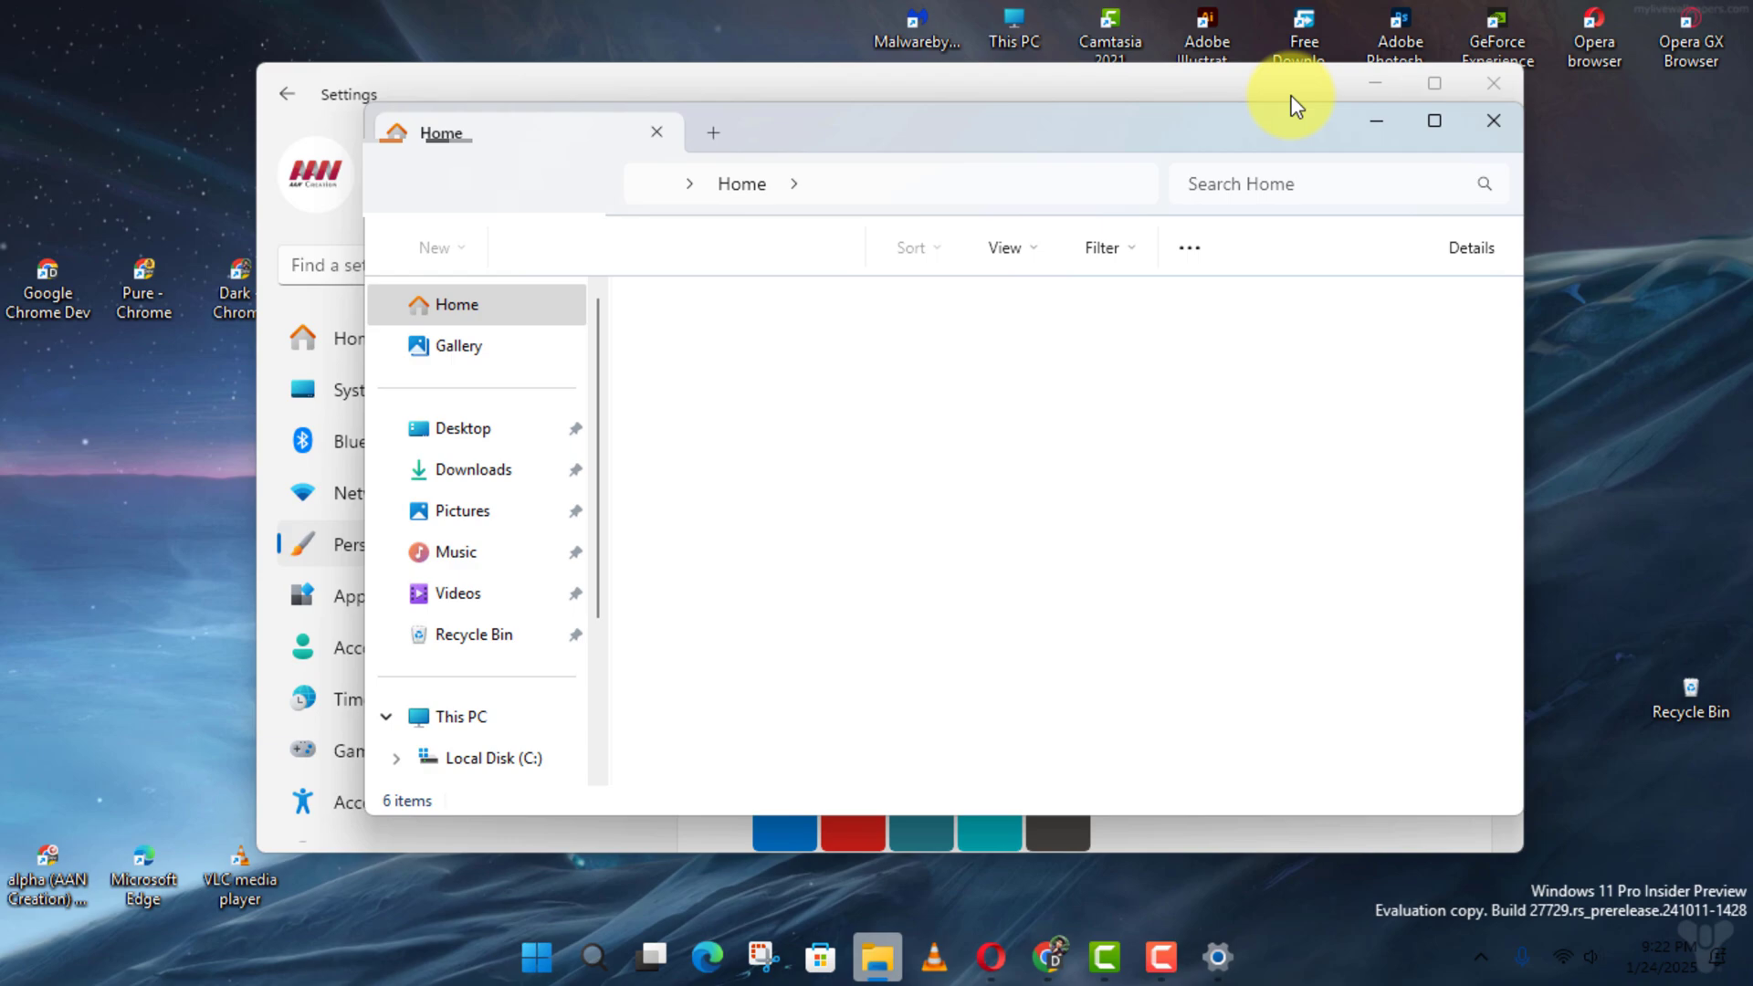
left_click(1248, 90)
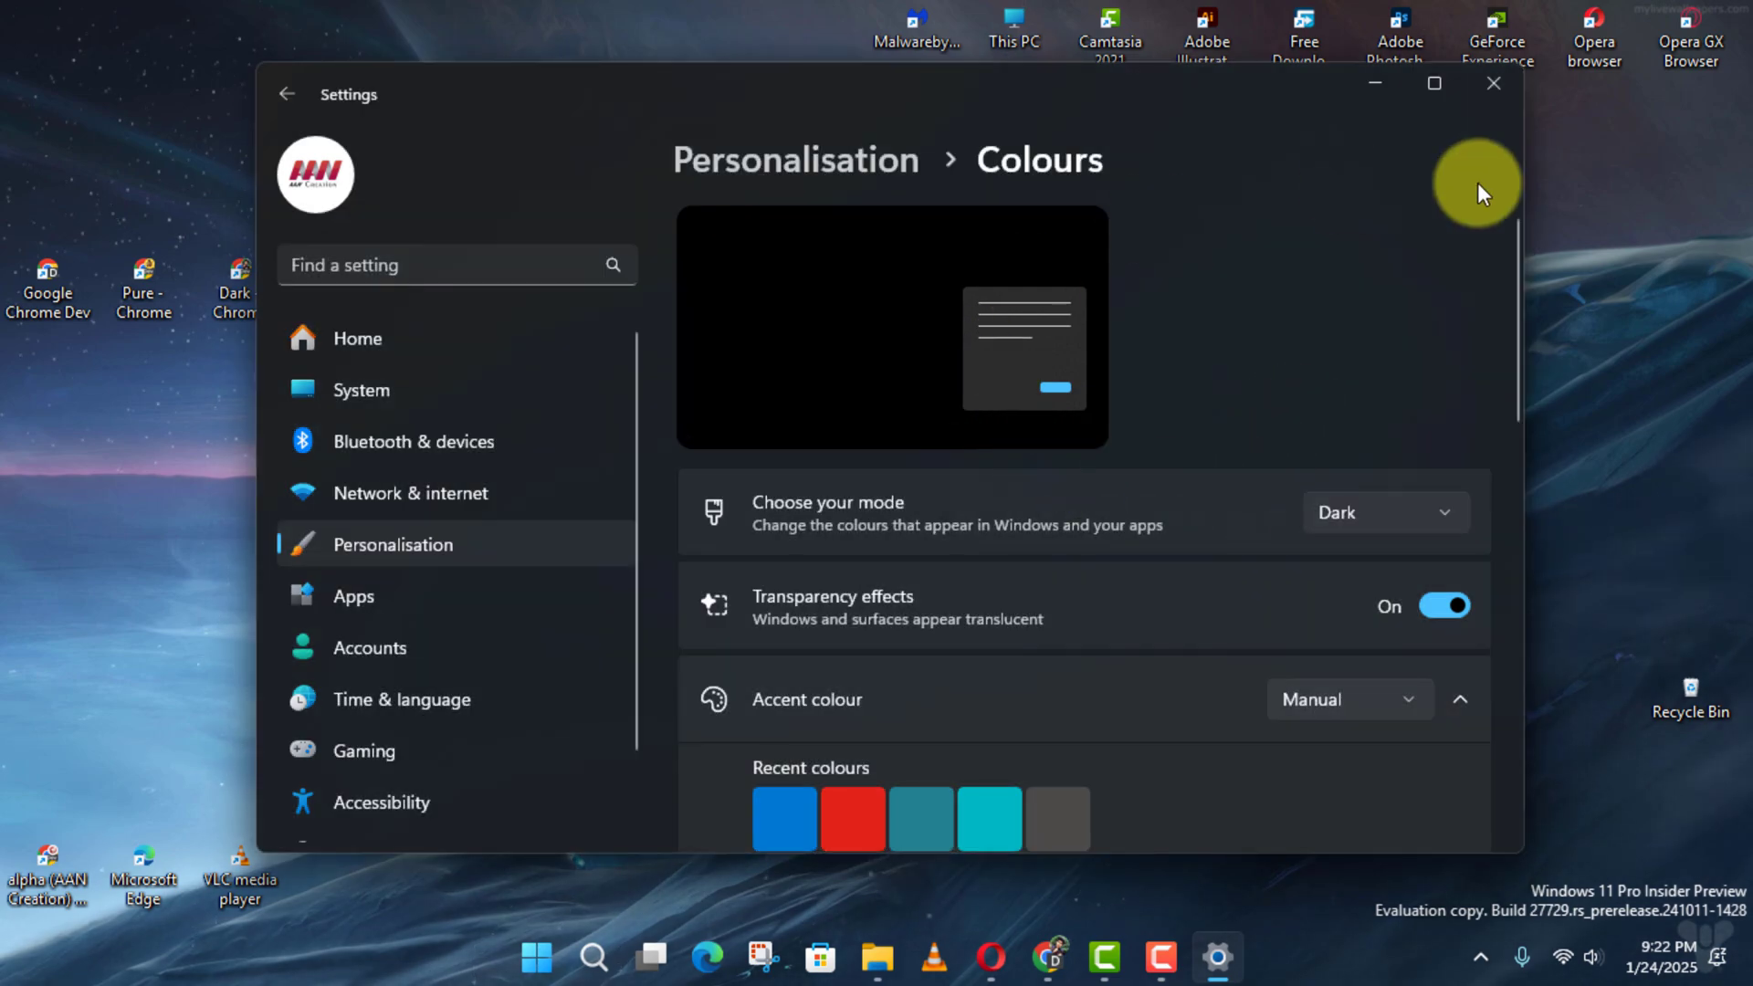
left_click(1495, 83)
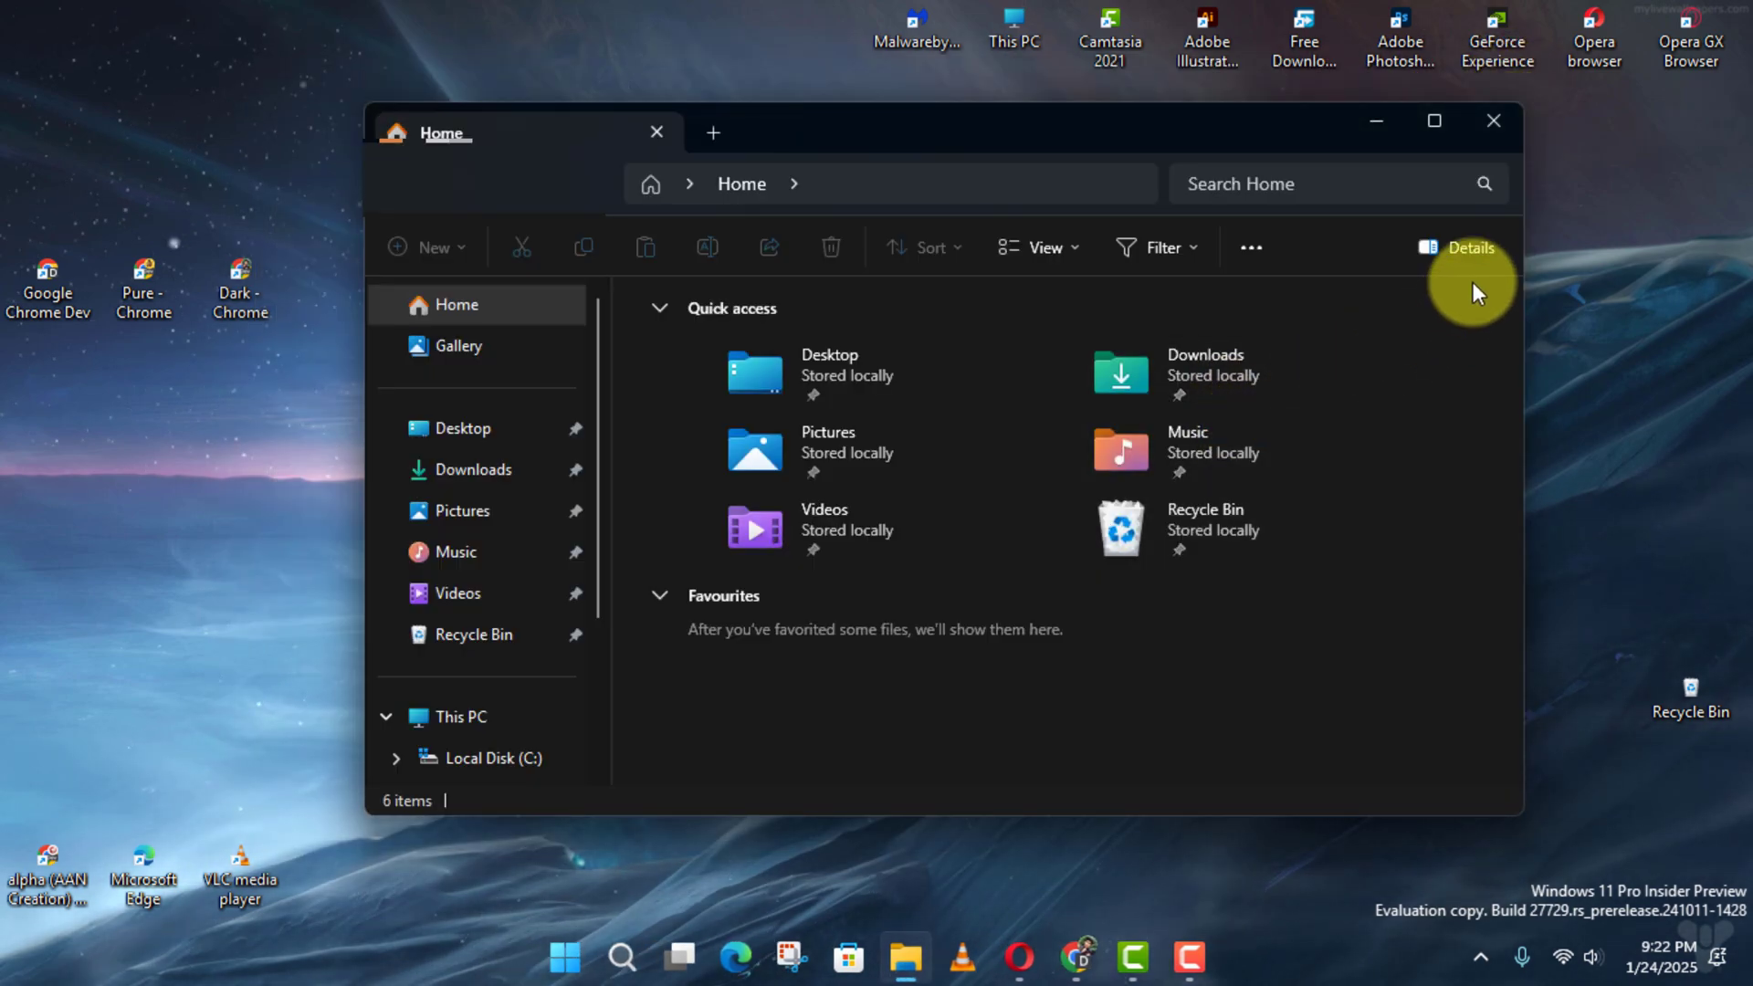
left_click(1498, 124)
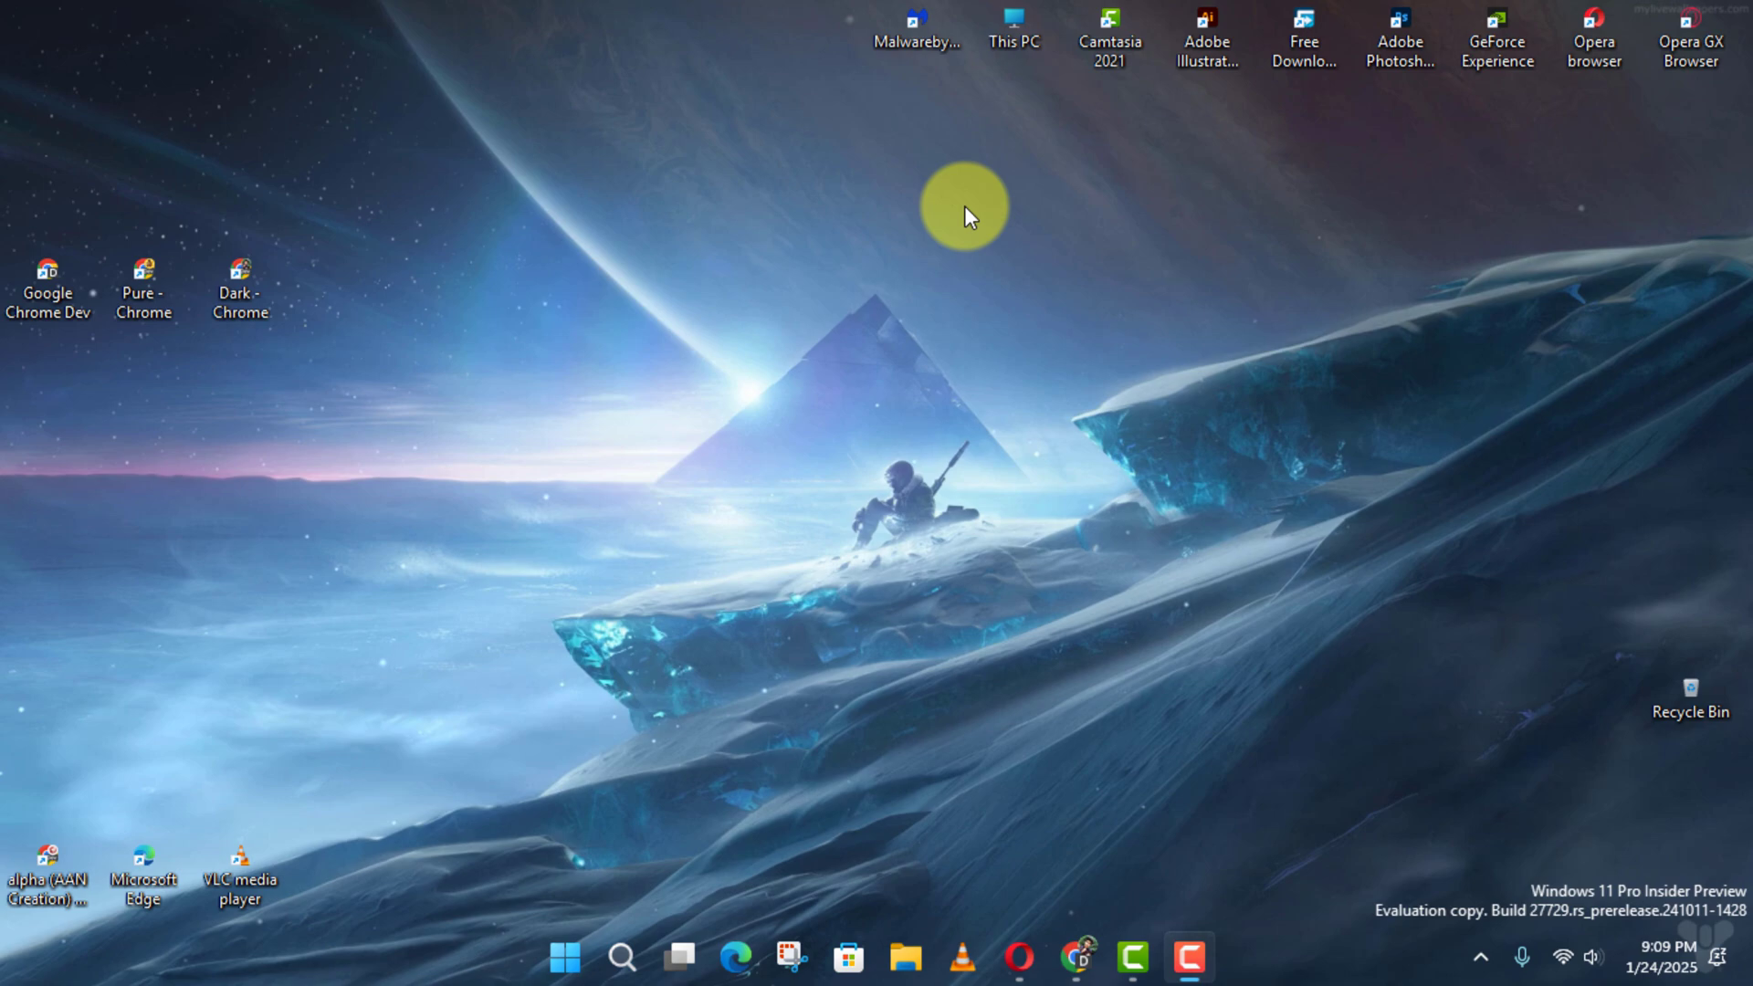